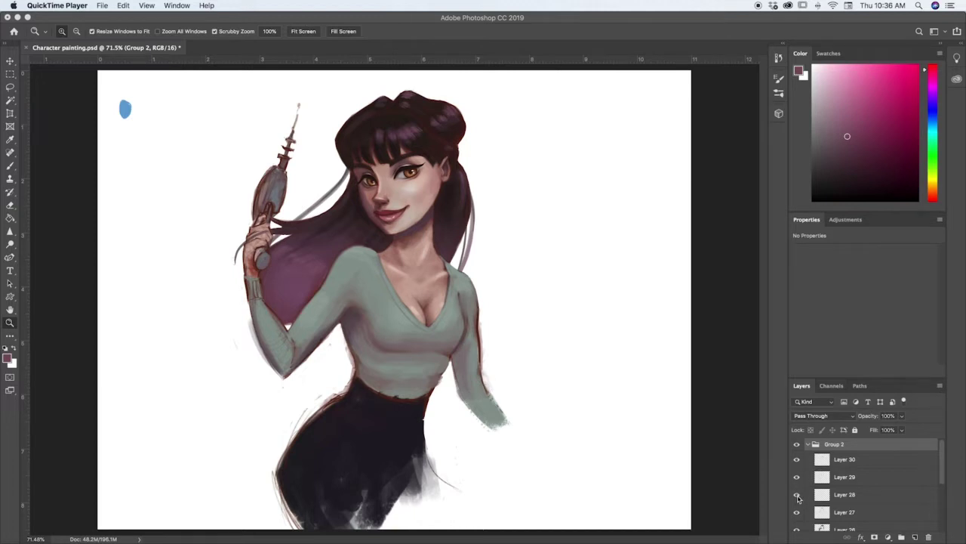
Select Layer 29, compare the painting with and without it, and check the layer's blend mode.
left_click(837, 499)
left_click(836, 498)
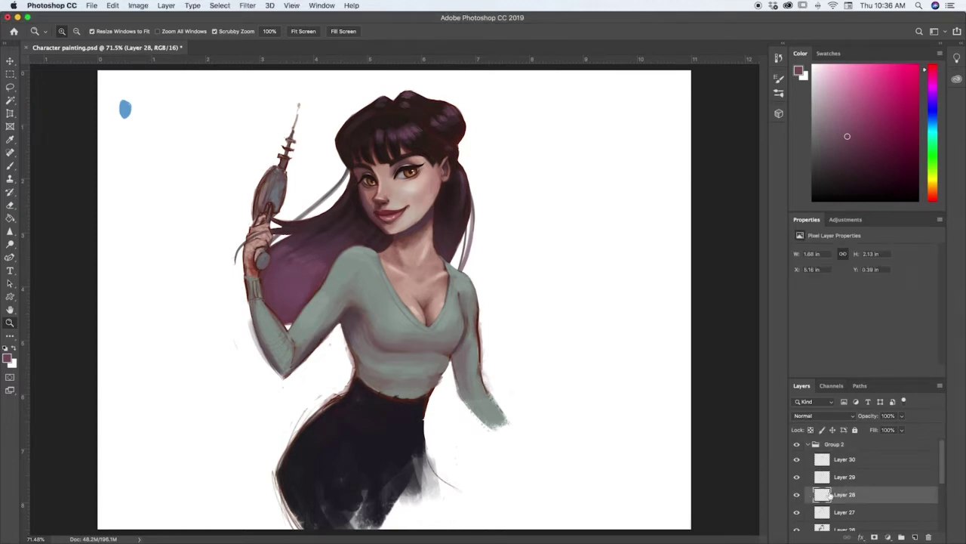
left_click(825, 477)
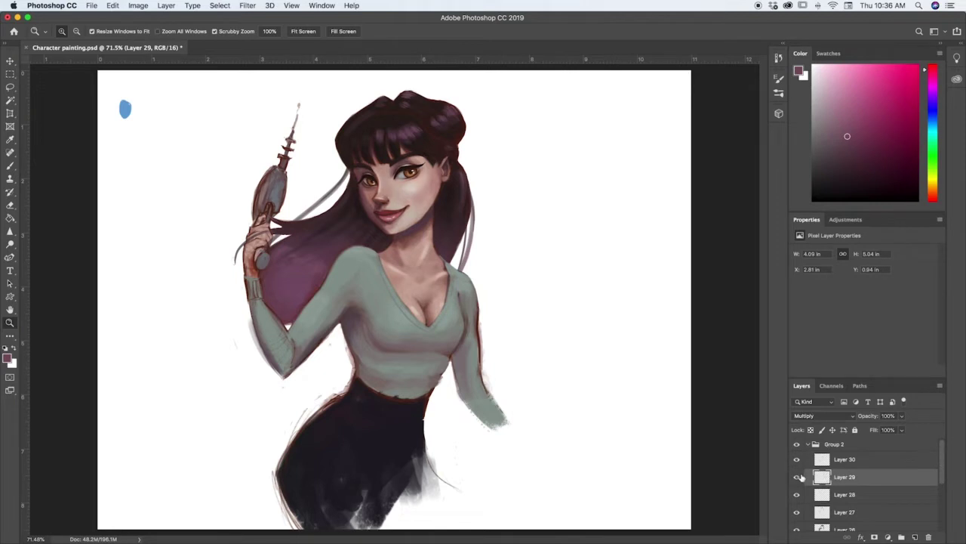
left_click(797, 477)
left_click(797, 477)
left_click(796, 477)
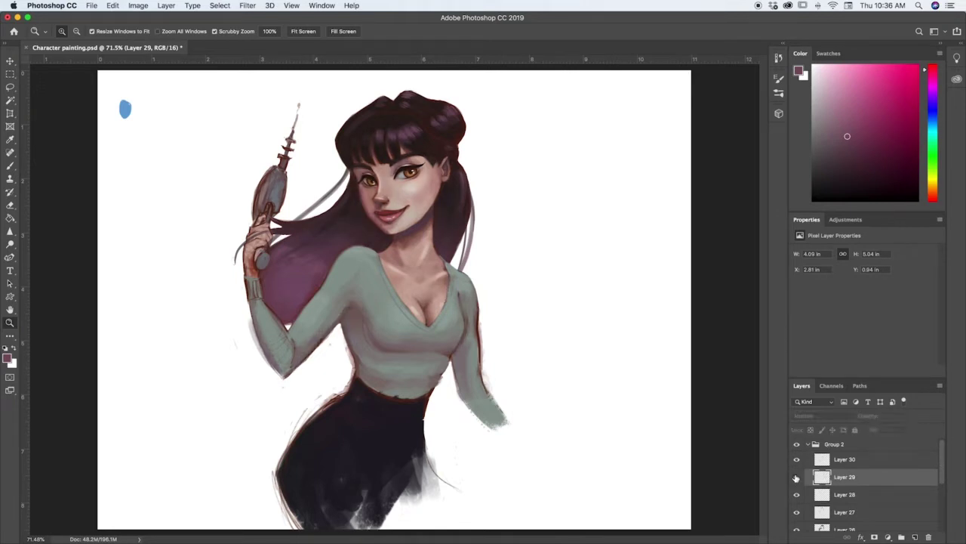
left_click(797, 477)
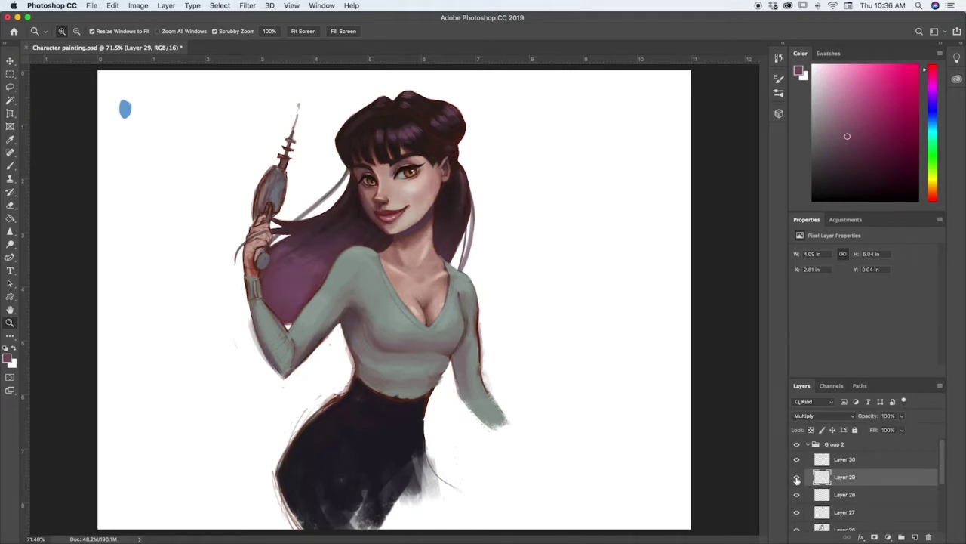
left_click(797, 477)
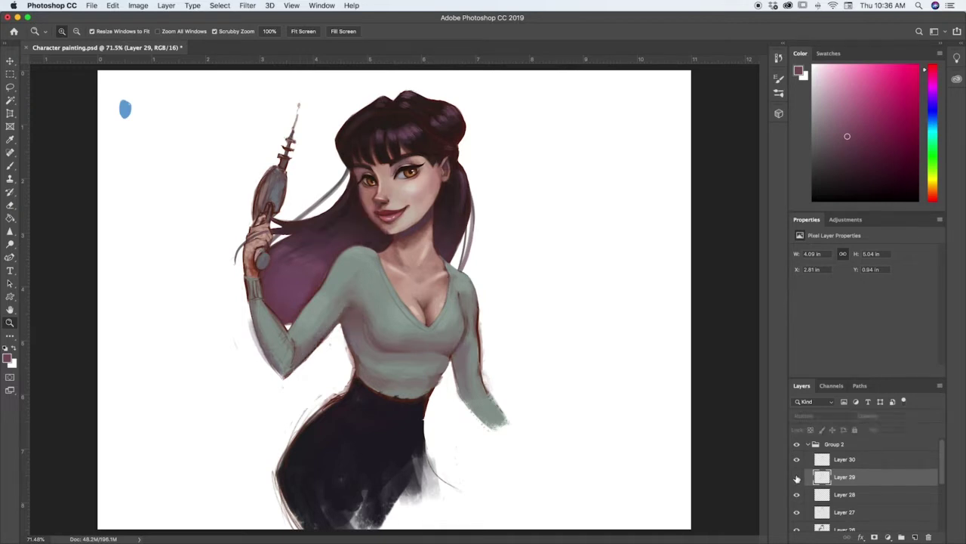
left_click(797, 477)
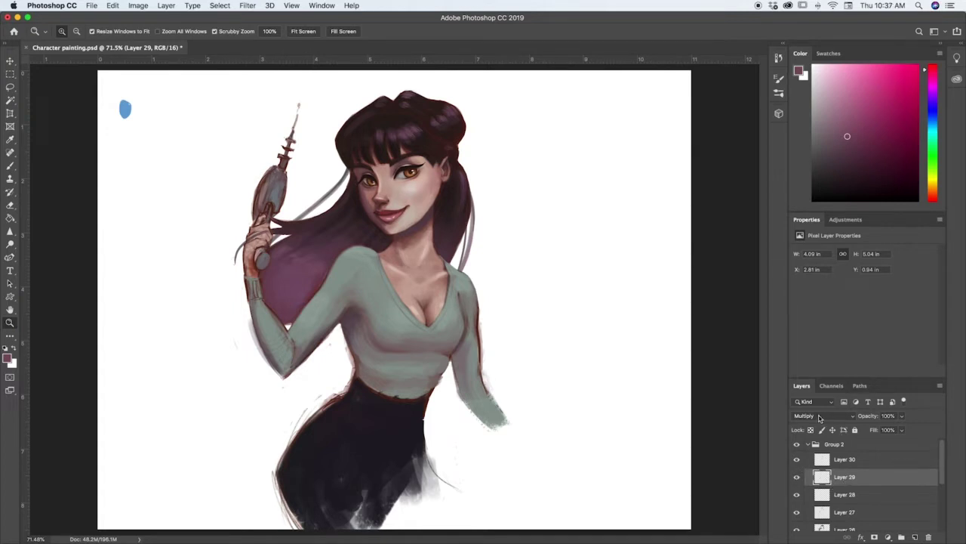
left_click(820, 416)
left_click(822, 417)
Select Layer 30, check its blend mode, and compare the painting with the layer hidden and shown.
left_click(848, 459)
left_click(796, 459)
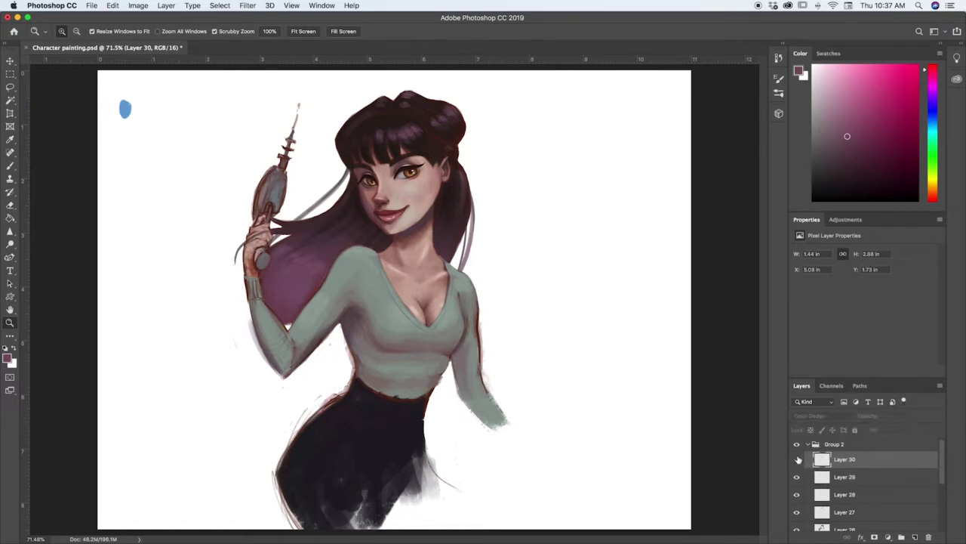
left_click(796, 459)
left_click(827, 416)
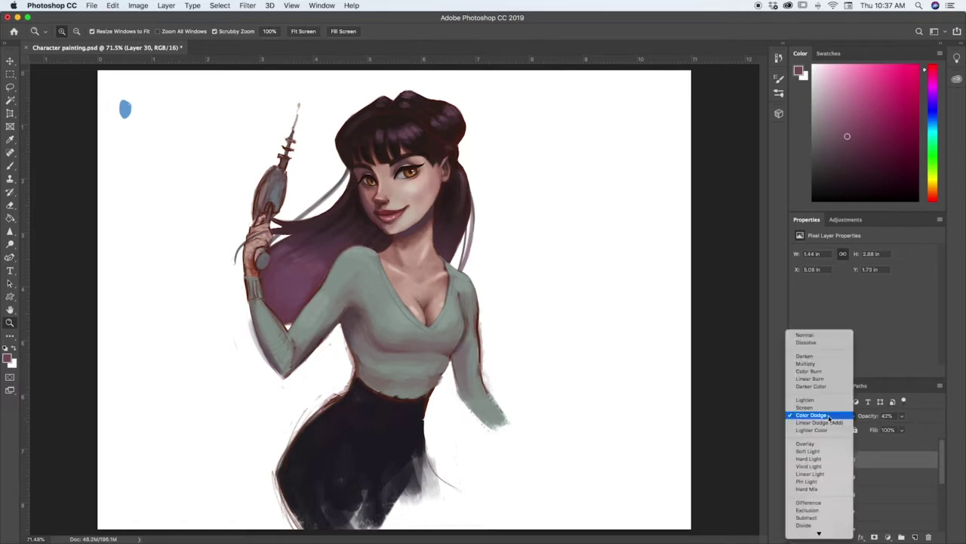
left_click(829, 416)
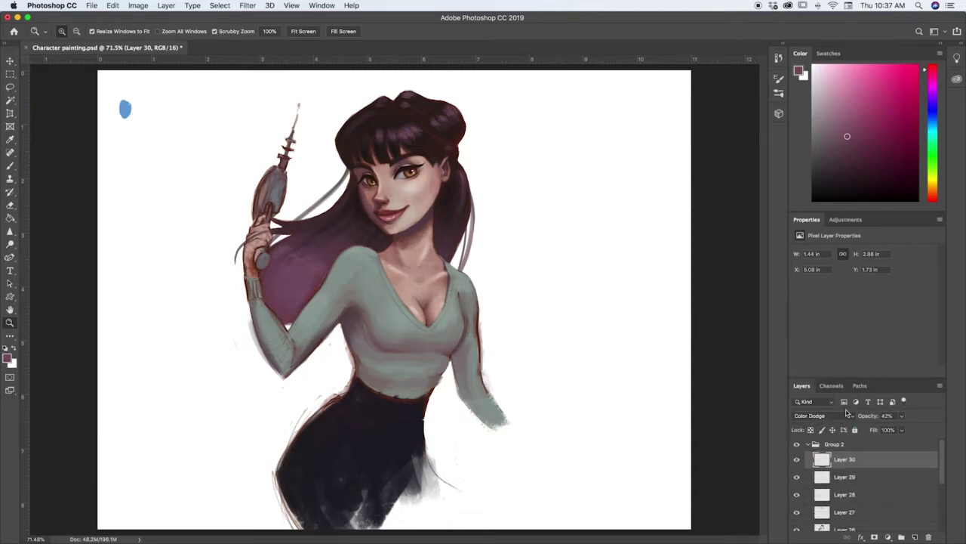
left_click(795, 459)
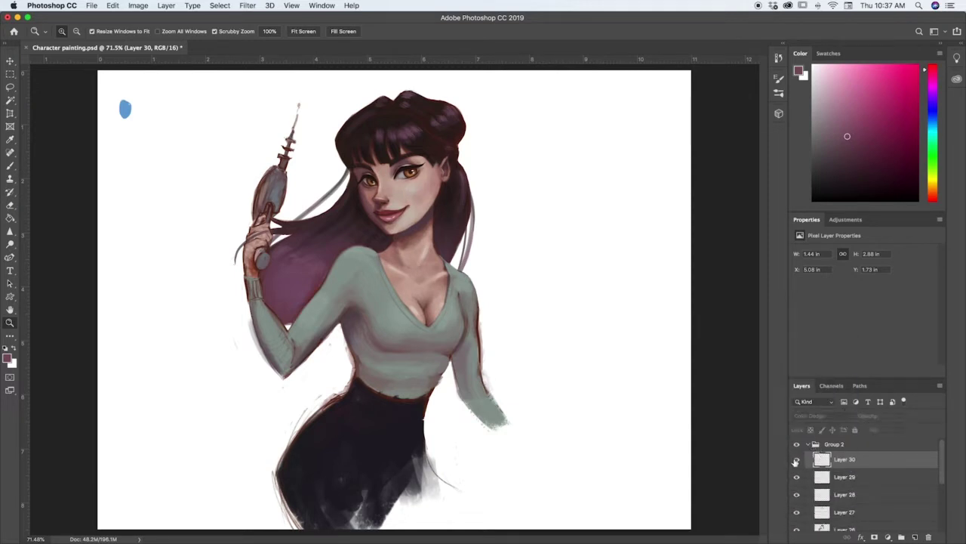
left_click(795, 459)
left_click(796, 460)
left_click(795, 460)
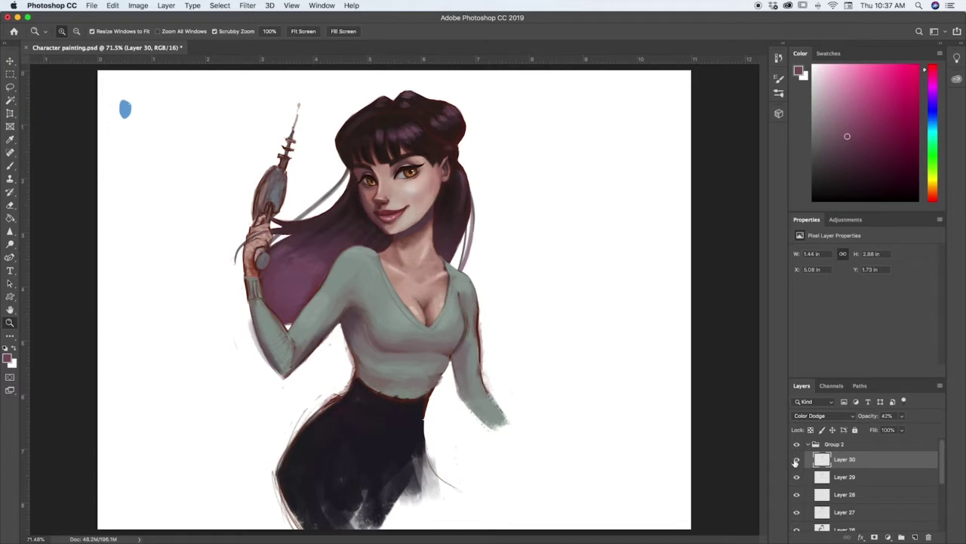
left_click(796, 461)
left_click(796, 461)
Try a bright coral red brush stroke on the woman's cheek on Layer 30, and undo it.
left_click(877, 76)
left_click_drag(933, 179, 933, 217)
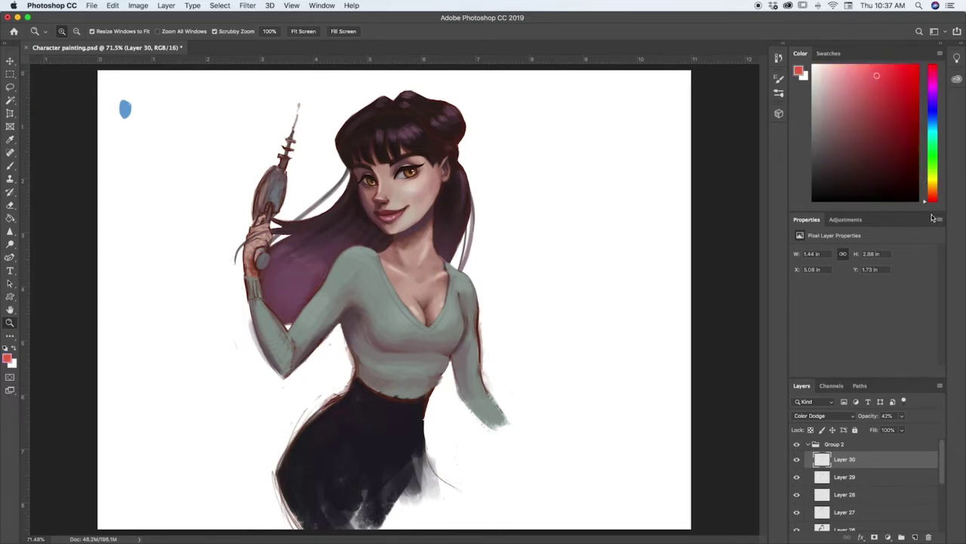
left_click(870, 67)
key("b")
mouse_move(411, 184)
left_mouse_down()
mouse_move(417, 190)
mouse_move(420, 179)
mouse_move(429, 198)
mouse_move(406, 173)
mouse_move(416, 159)
mouse_move(424, 185)
left_mouse_up()
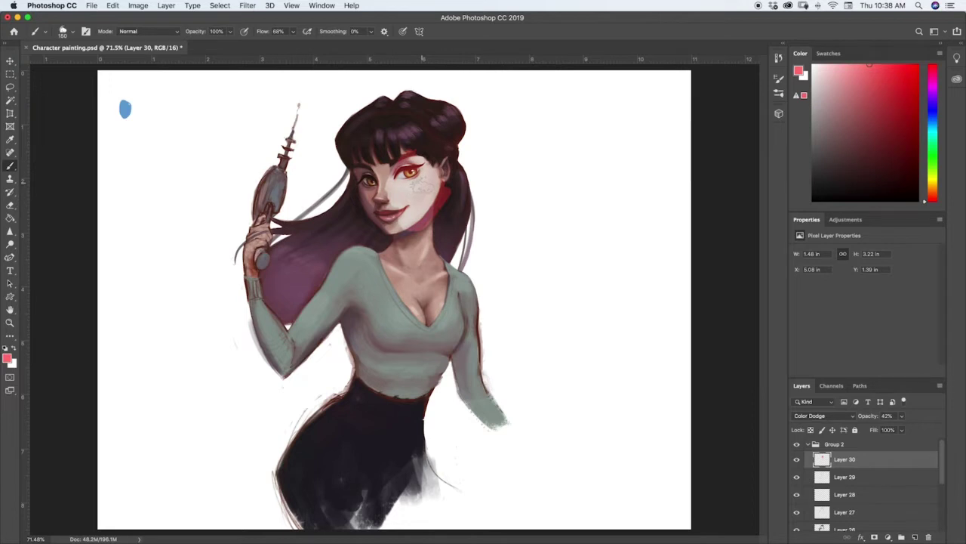
key("super+z")
key("super+z")
Reduce the brush size to 45 px and switch to the Soft Round brush.
key("bracketleft")
key("bracketleft")
key("bracketleft")
key("bracketleft")
key("bracketleft")
key("bracketleft")
key("bracketleft")
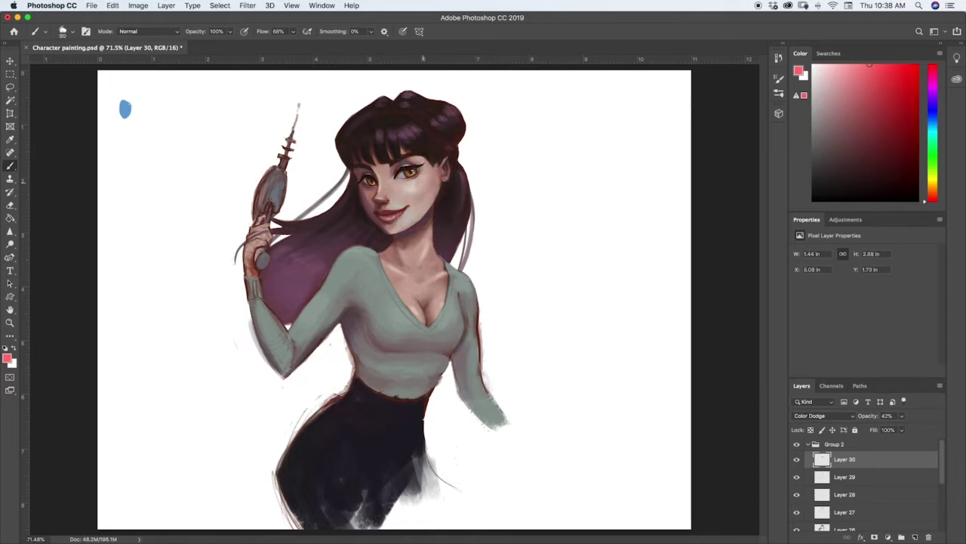
key("bracketleft")
key("bracketleft")
left_click(778, 92)
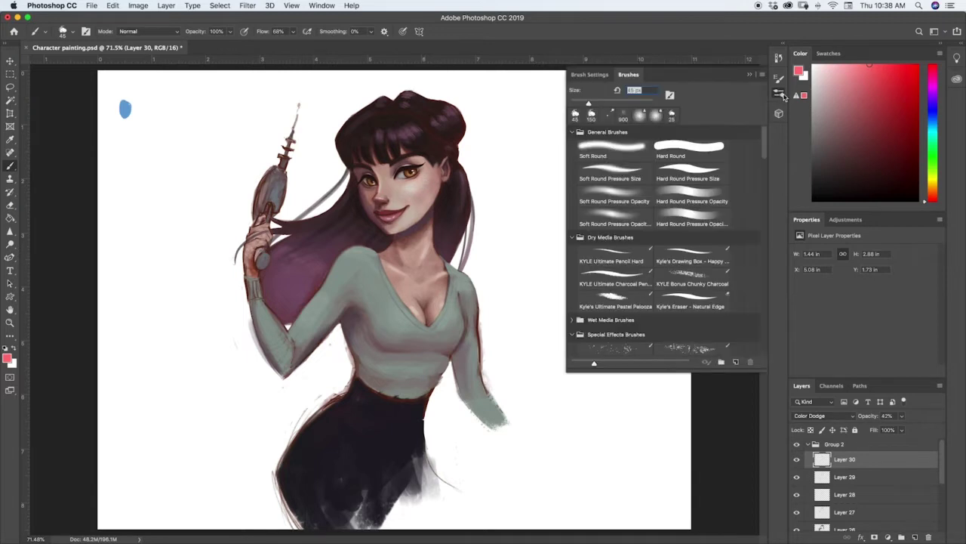
left_click(627, 152)
left_click(571, 144)
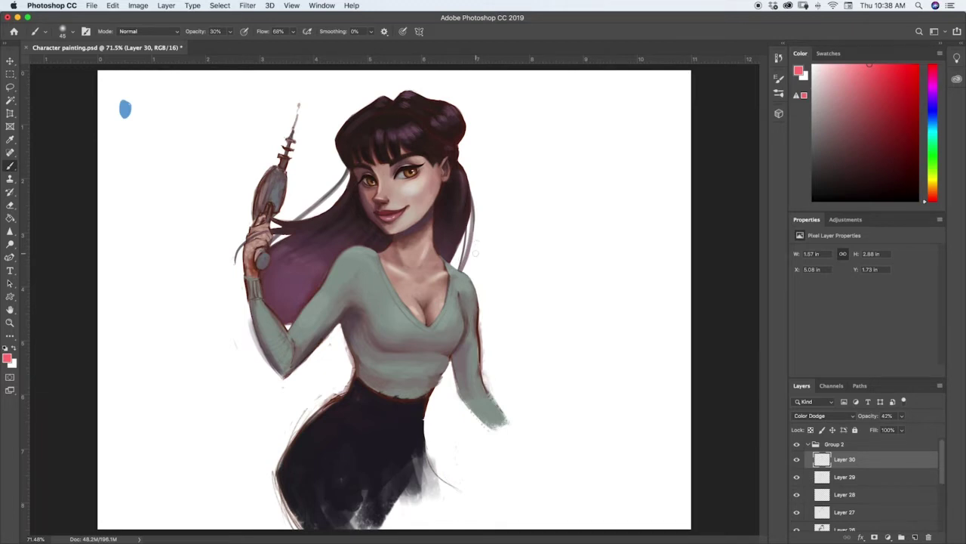
Undo the last stroke on Layer 30 and compare the painting with that layer hidden and shown.
key("super+z")
key("super+comma")
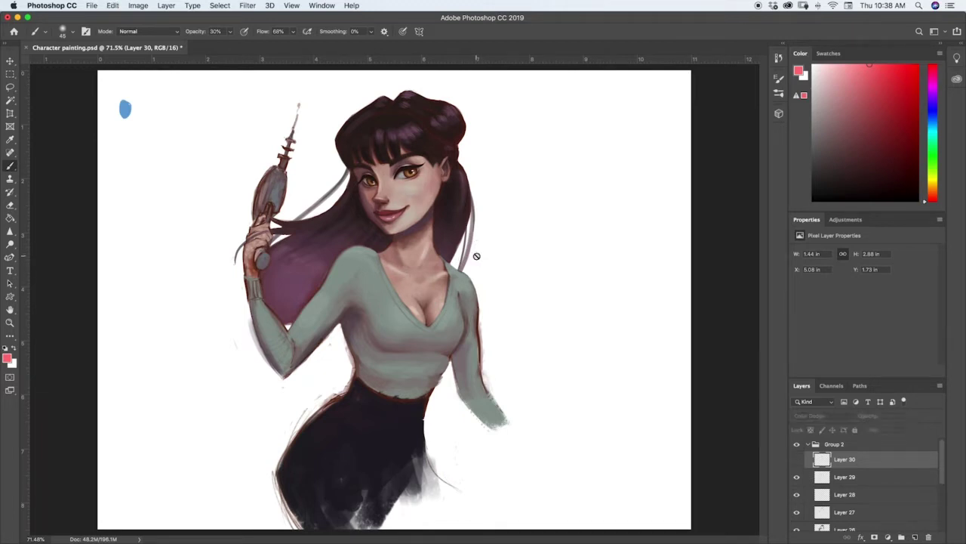
key("super+comma")
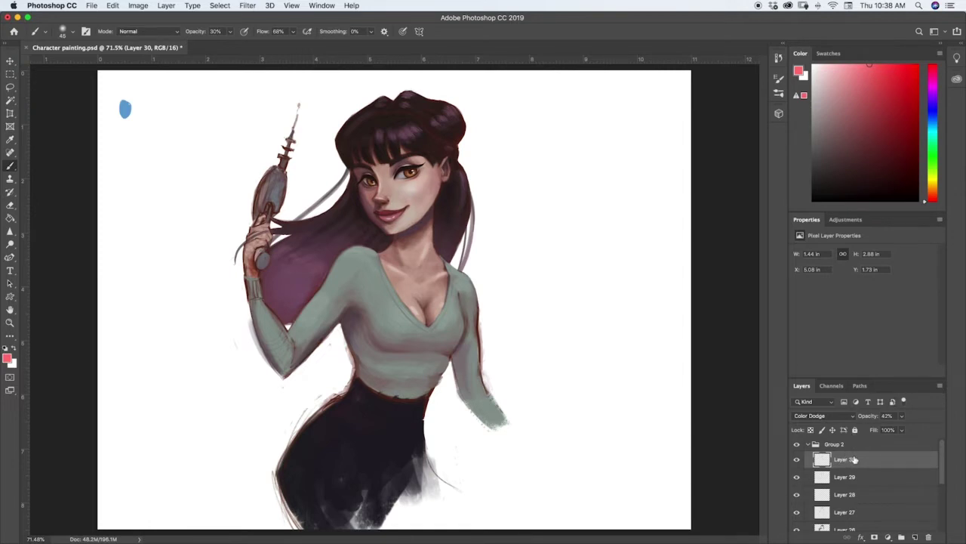
Add a new layer above Layer 30 and set its blend mode to Overlay.
left_click(915, 537)
left_click(851, 415)
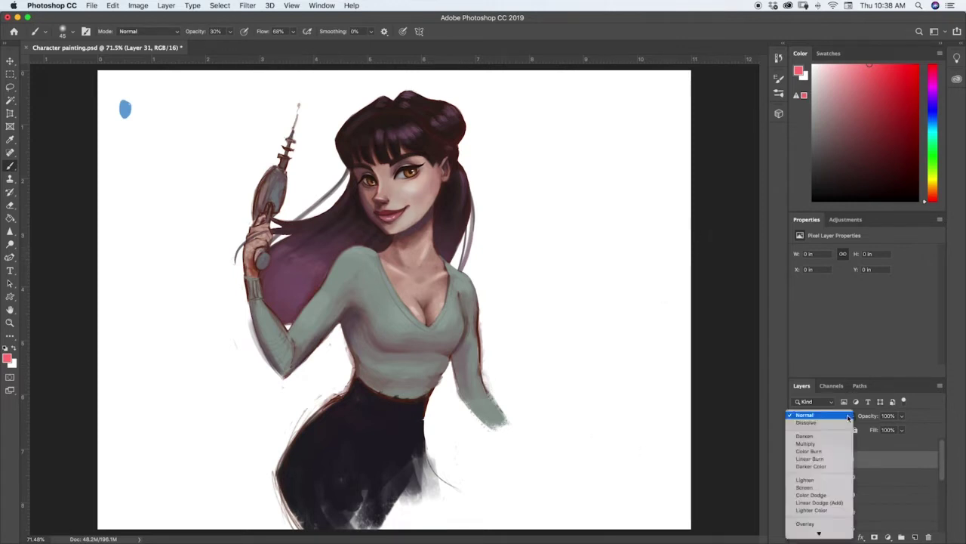
left_click(823, 524)
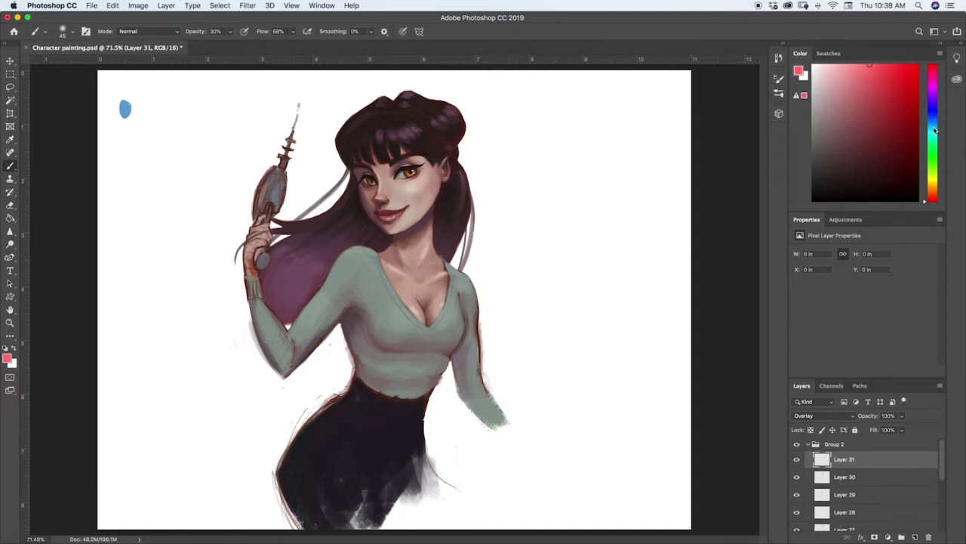
Paint the lower third of the face, around the mouth, jaw and chin, bright sky blue at 100% brush opacity.
left_click_drag(934, 131, 934, 124)
left_click_drag(893, 87, 887, 78)
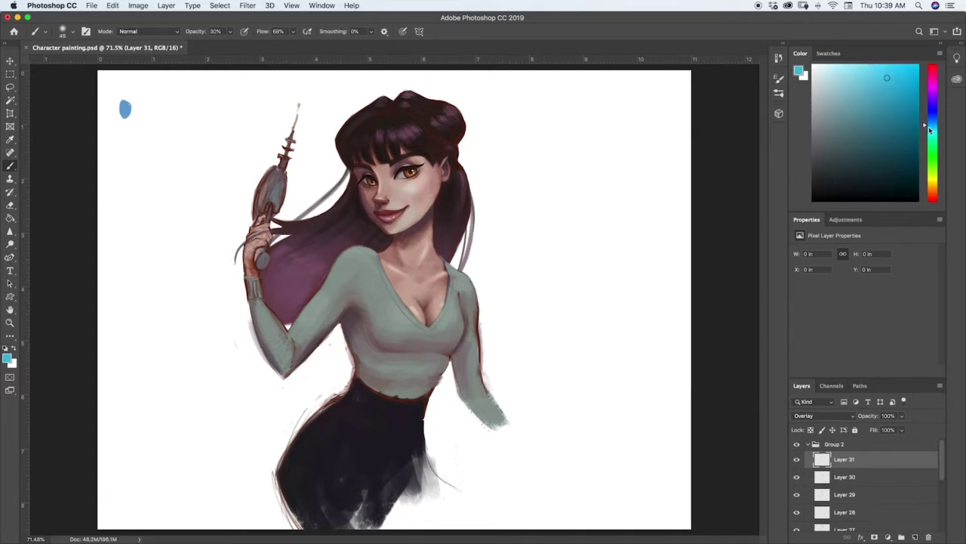
left_click_drag(928, 127, 932, 121)
left_click(891, 73)
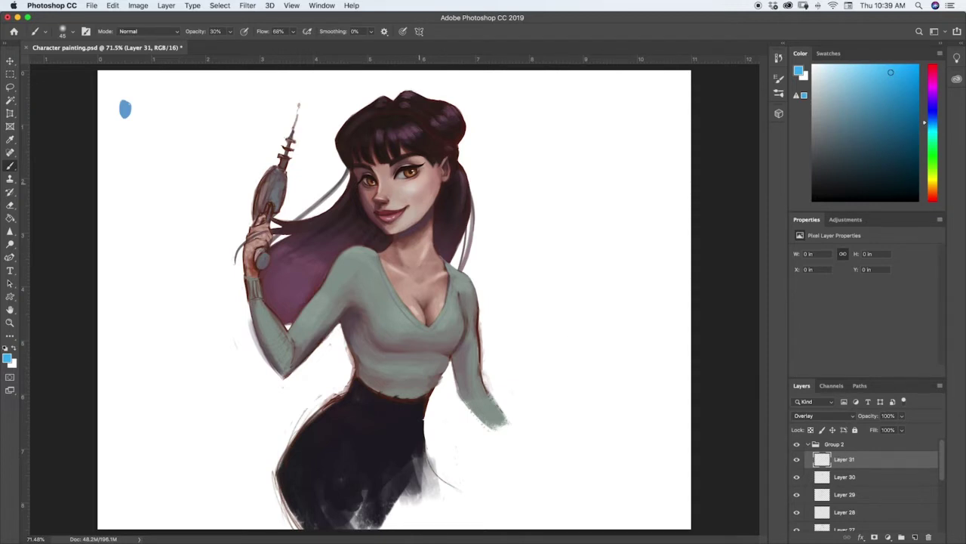
left_click(422, 213)
key("0")
mouse_move(423, 201)
left_mouse_down()
mouse_move(397, 224)
mouse_move(420, 216)
mouse_move(437, 187)
mouse_move(366, 210)
mouse_move(382, 225)
left_mouse_up()
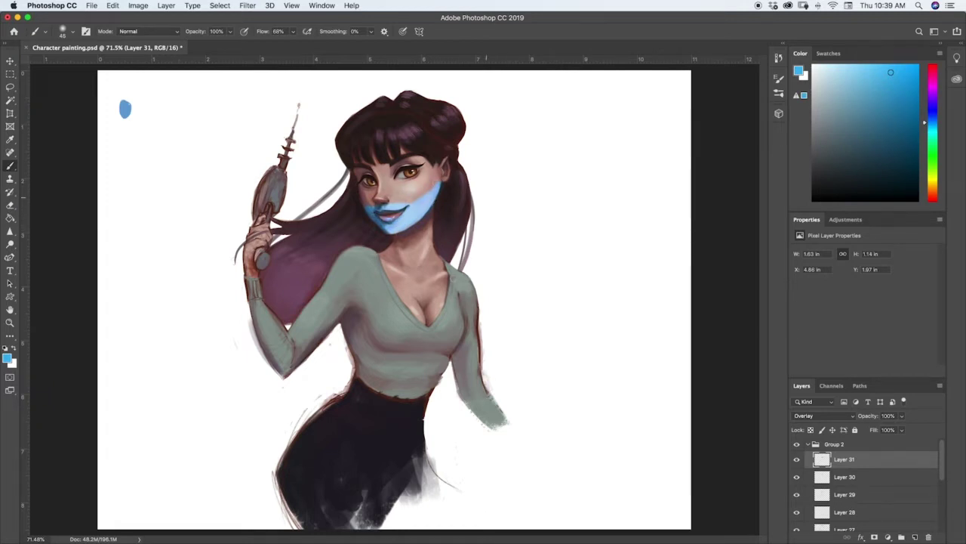
Paint the middle band of the face, covering the nose, cheeks and ear, in saturated red.
left_click_drag(899, 160, 891, 162)
left_click_drag(934, 123, 933, 210)
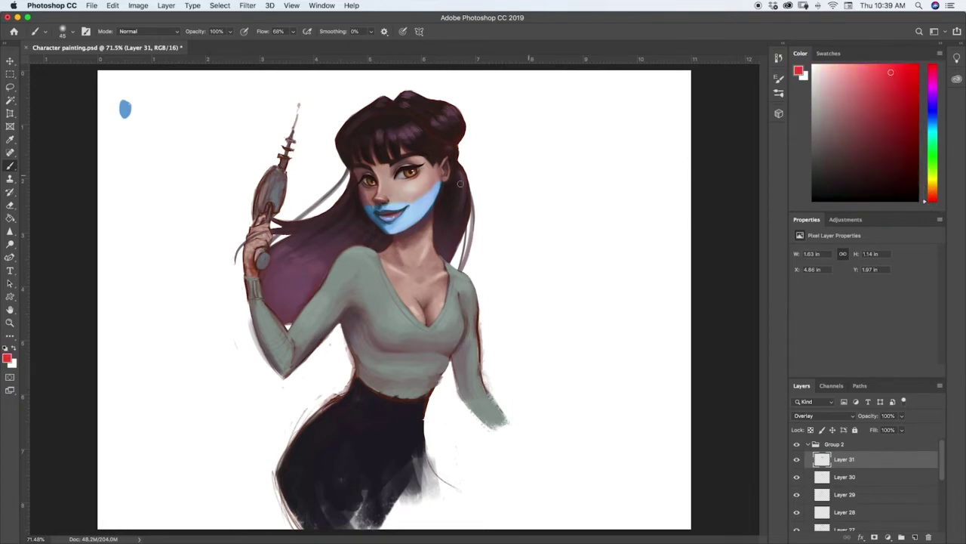
left_click(393, 192)
mouse_move(388, 200)
left_mouse_down()
mouse_move(382, 180)
mouse_move(404, 184)
mouse_move(437, 164)
mouse_move(431, 181)
mouse_move(438, 164)
left_mouse_up()
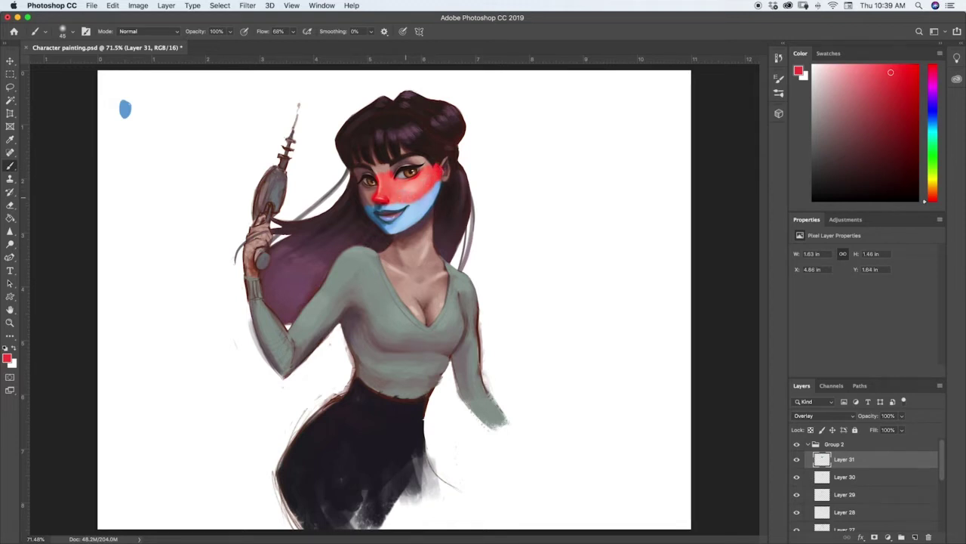
mouse_move(381, 191)
left_mouse_down()
mouse_move(360, 188)
mouse_move(367, 184)
left_mouse_up()
left_click_drag(444, 169, 447, 161)
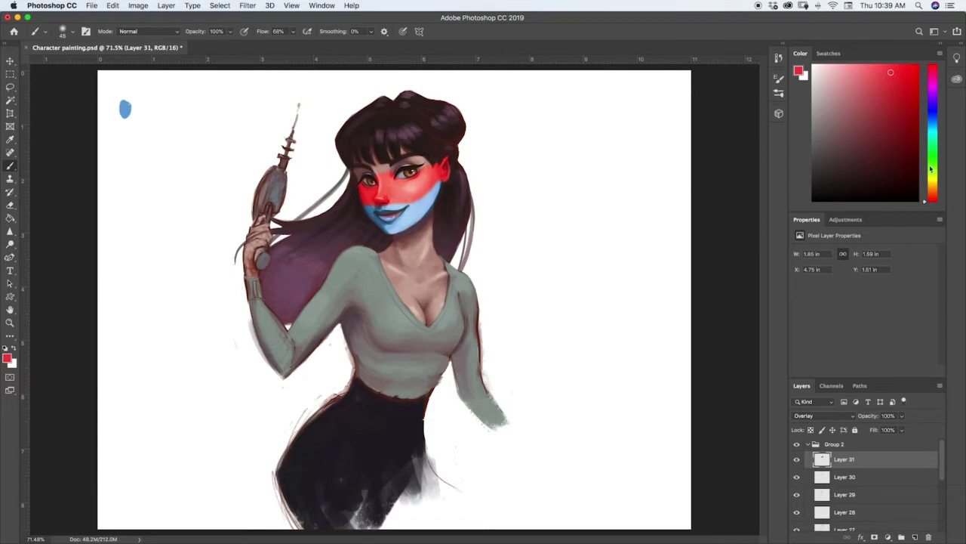
Paint the forehead and brow area bright yellow, and add yellow touches at the corners of the mouth.
left_click_drag(936, 194, 935, 182)
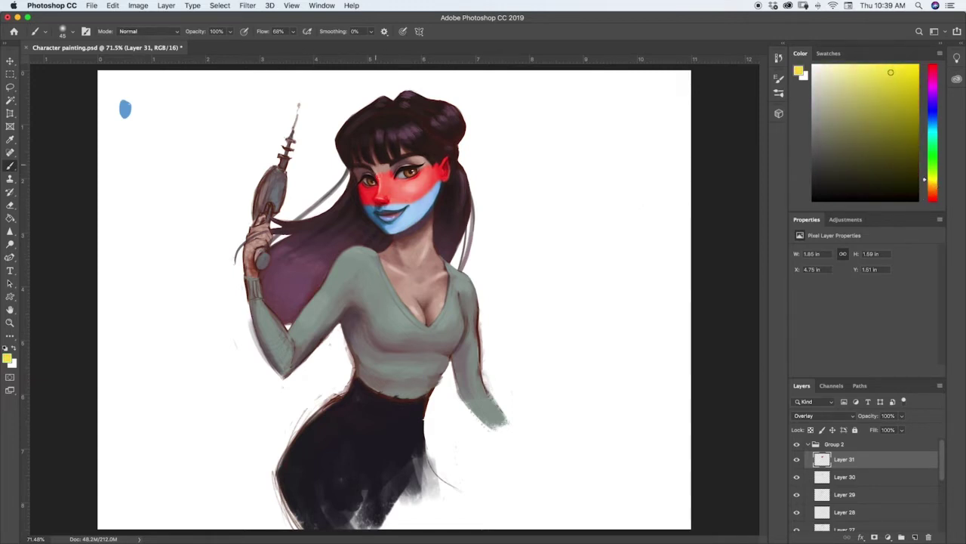
left_click(381, 168)
mouse_move(391, 169)
left_mouse_down()
mouse_move(423, 160)
mouse_move(368, 171)
mouse_move(356, 162)
mouse_move(404, 151)
mouse_move(393, 157)
mouse_move(403, 117)
mouse_move(410, 151)
mouse_move(436, 155)
left_mouse_up()
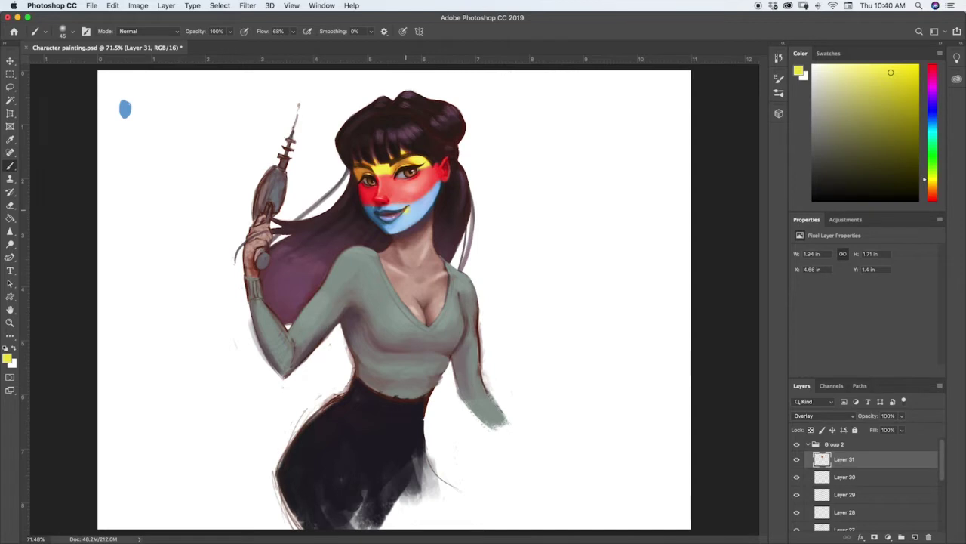
left_click_drag(379, 213, 391, 213)
Set Layer 31's blend mode to Normal and sample the red from the painted cheek.
left_click(822, 416)
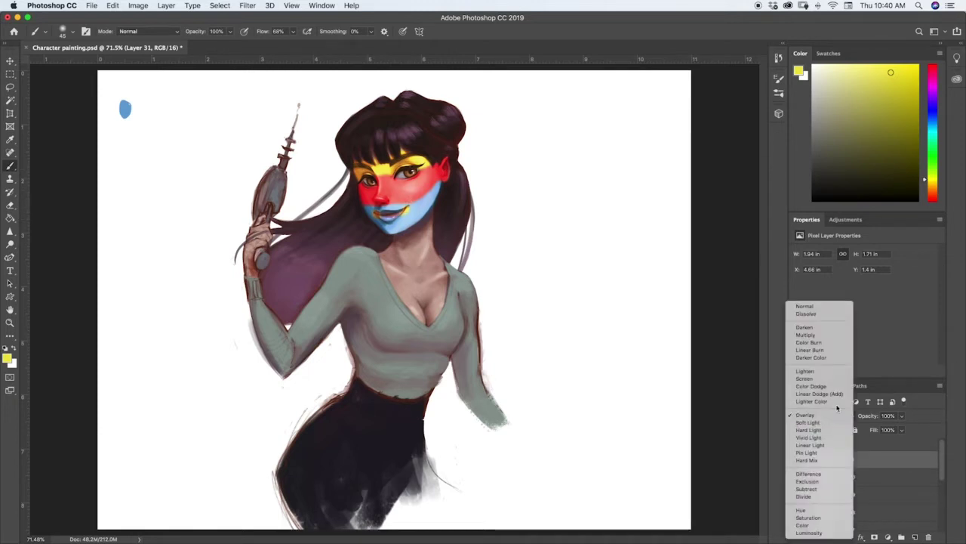
left_click(805, 305)
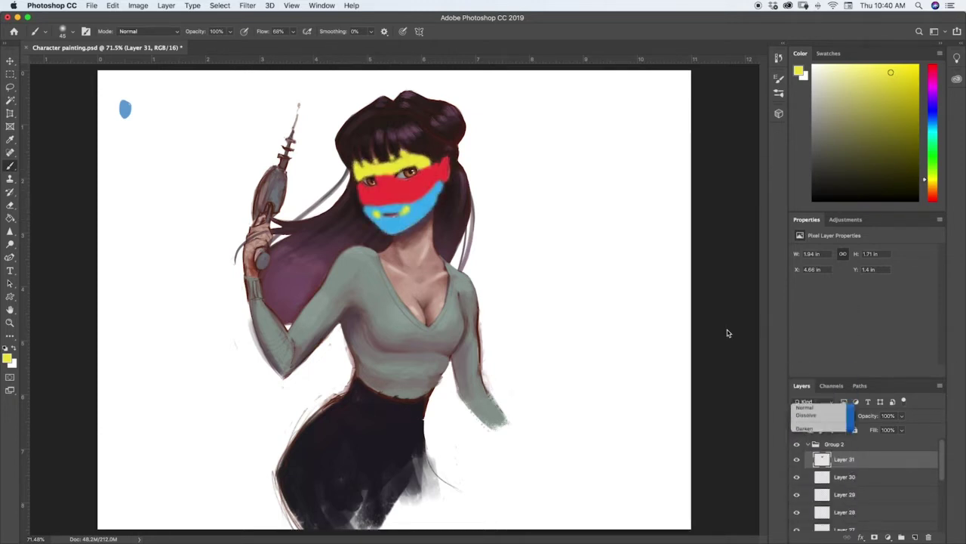
key("i")
left_click(424, 184)
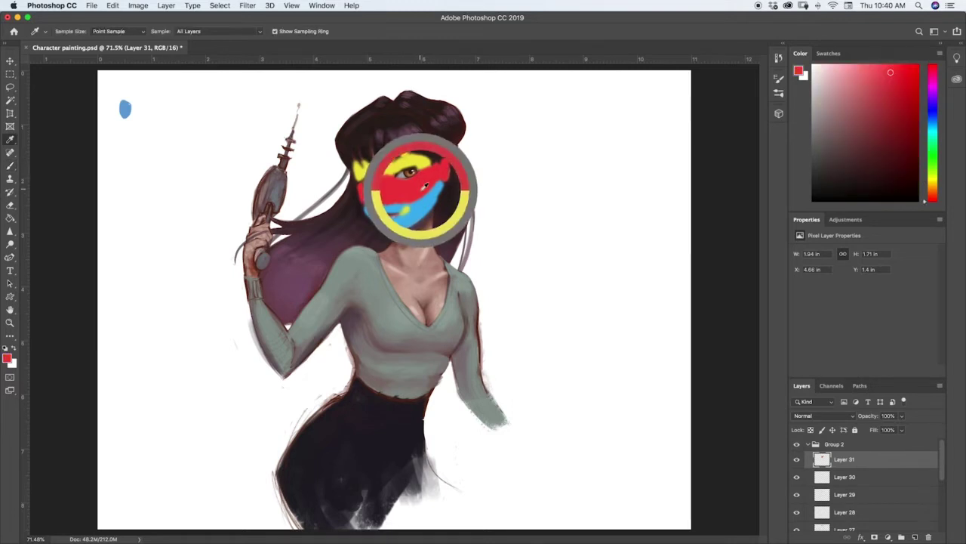
Undo the last red stroke over the blue jaw area and switch to the Soft Round Pressure Opacity brush.
key("b")
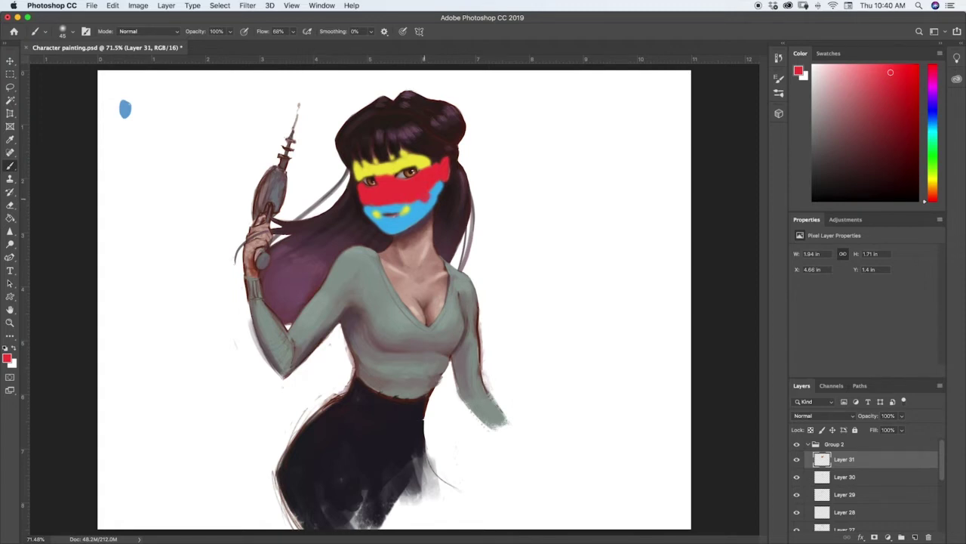
key("super+z")
left_click(780, 95)
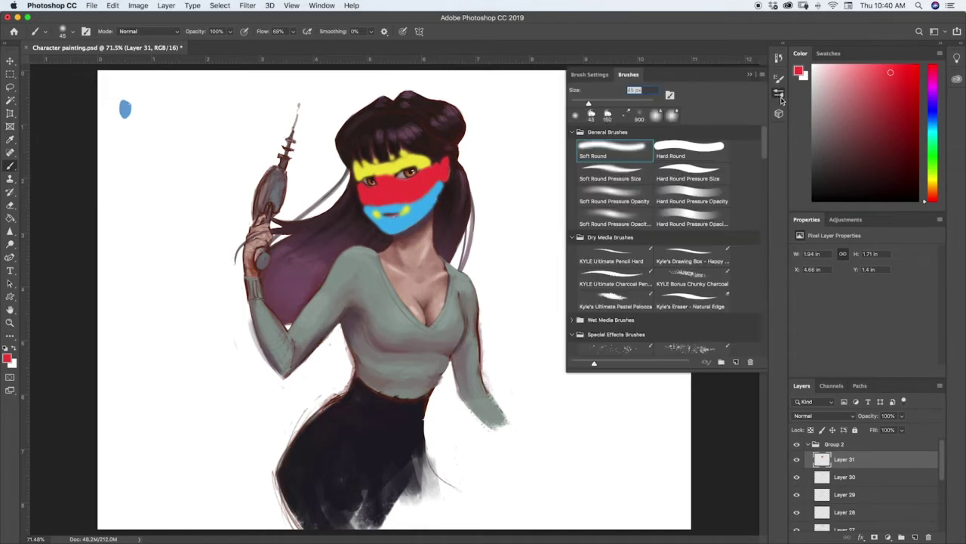
scroll(766, 147, "down", 2)
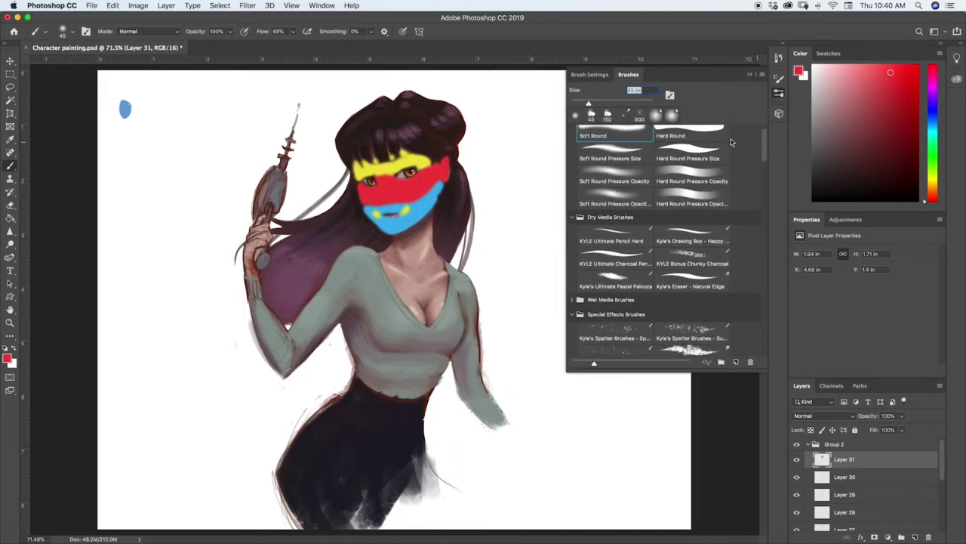
left_click(632, 175)
left_click(780, 97)
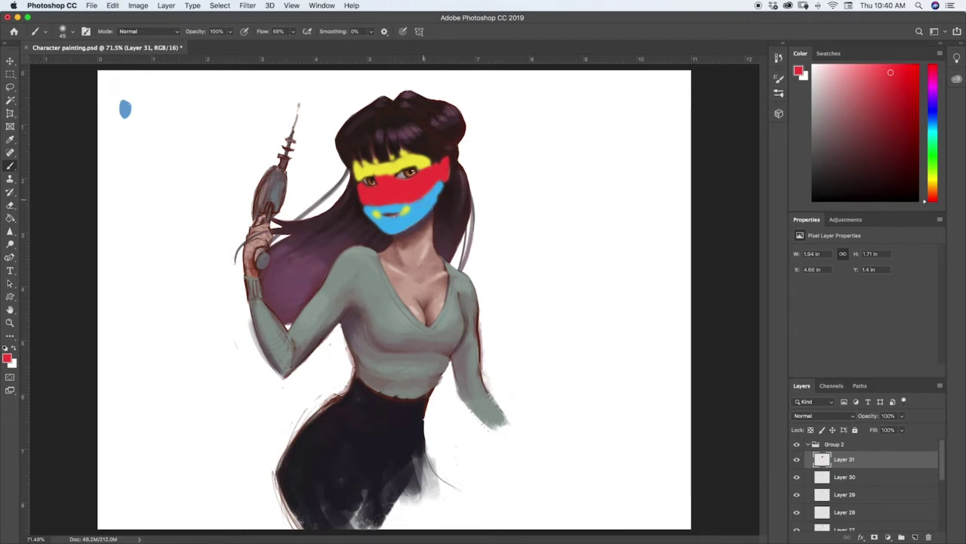
Blend the red cheek into the blue jaw near the ear with sampled colors and a larger soft brush, size 125.
key("bracketright")
key("bracketright")
key("bracketright")
key("bracketright")
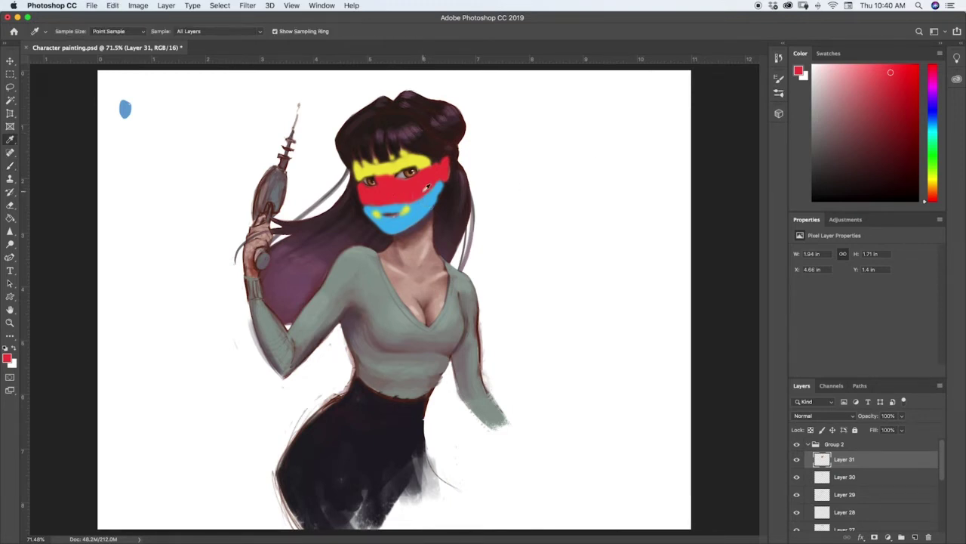
left_click(427, 188, "alt")
left_click_drag(426, 201, 422, 196)
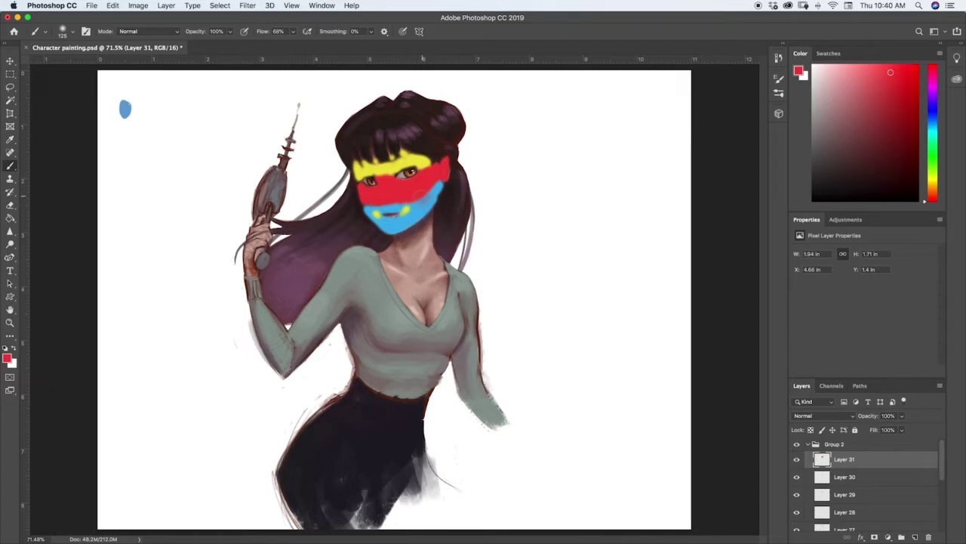
left_click(420, 188, "alt")
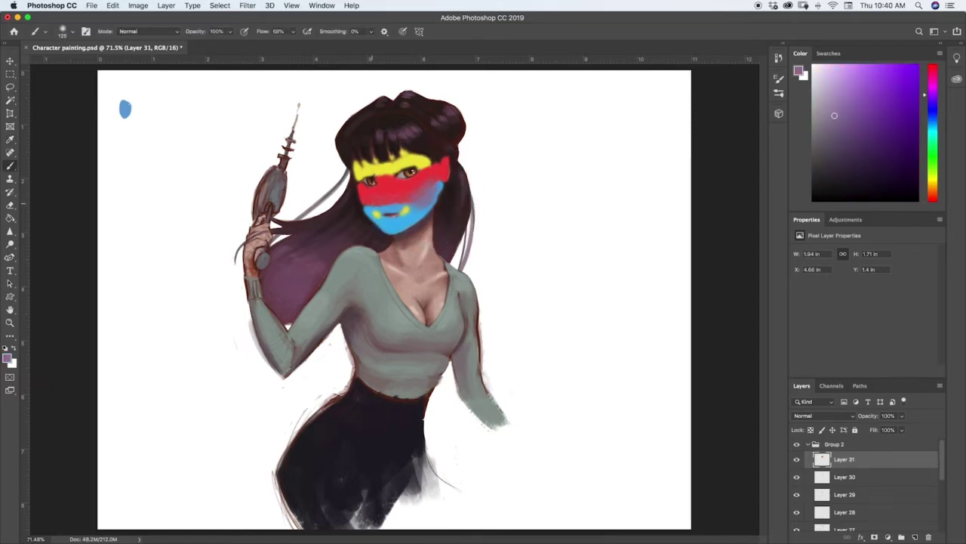
Blend the red-blue border from below the nose to the far cheek with sampled in-between tones at brush size 70.
key("bracketleft")
key("bracketleft")
left_click(373, 201, "alt")
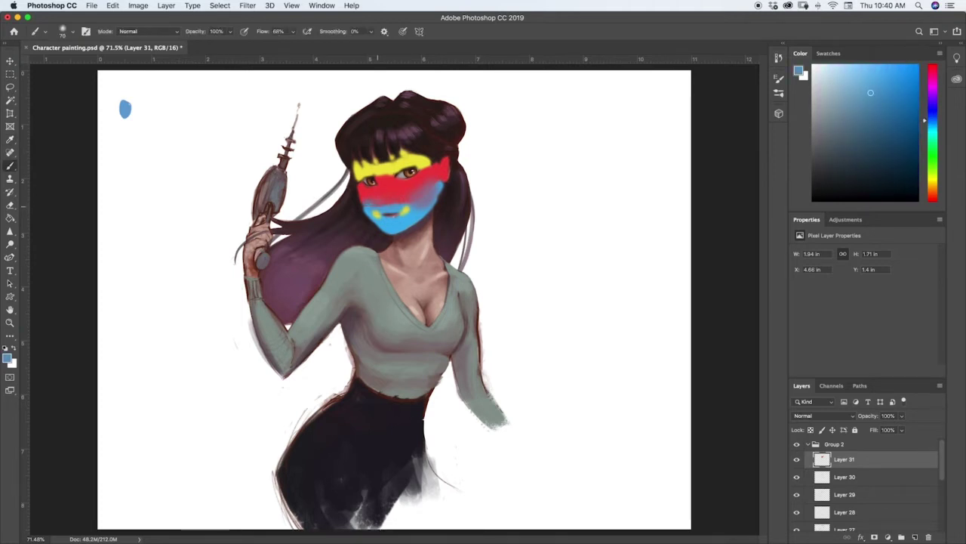
left_click(369, 202, "alt")
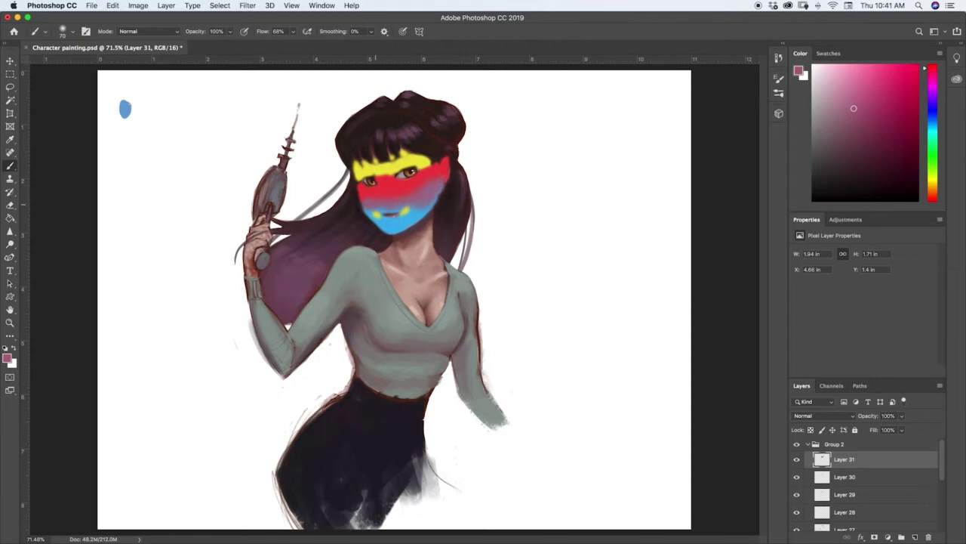
left_click(370, 221, "alt")
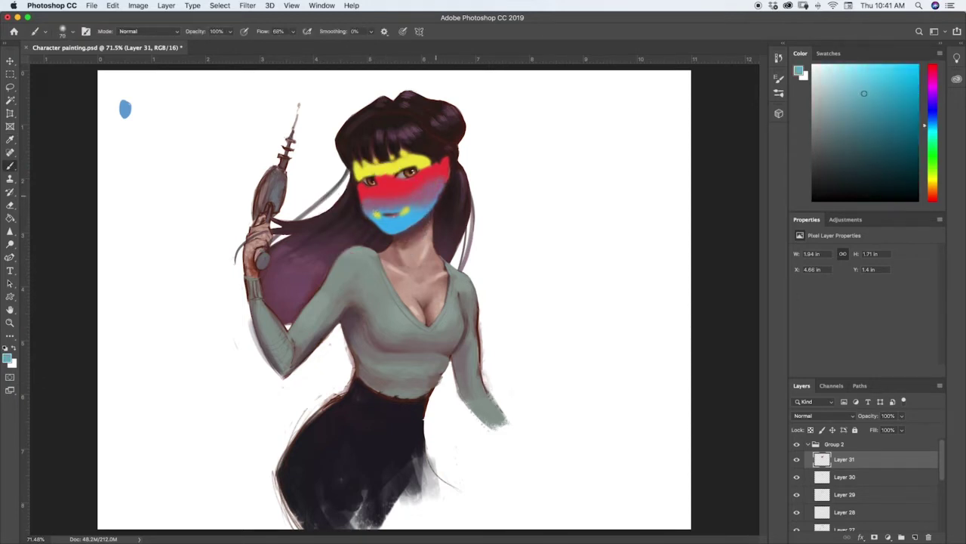
left_click(374, 185, "alt")
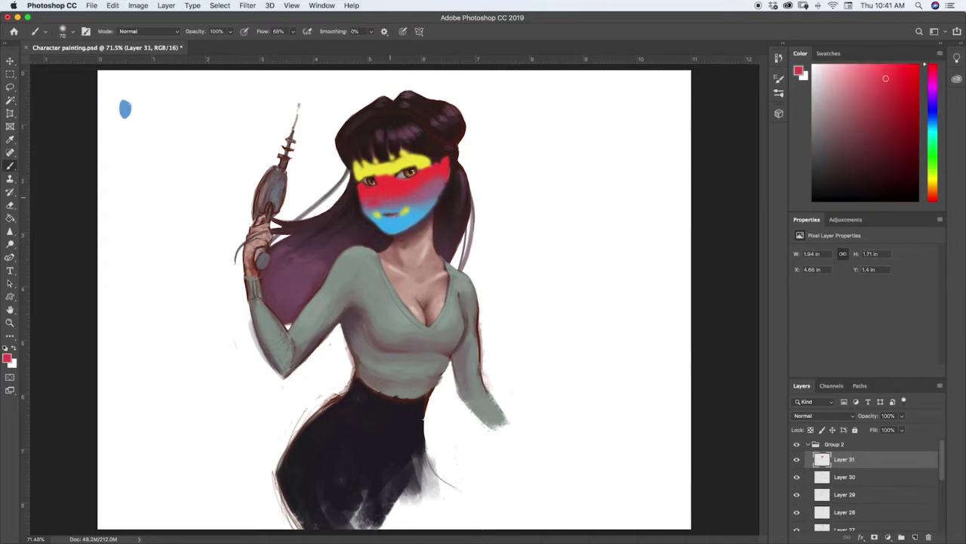
Blend the forehead yellow into the red across the nose bridge and between the eyes using sampled yellow, orange and red.
left_click(421, 154, "alt")
left_click_drag(383, 176, 386, 182)
left_click(386, 177, "alt")
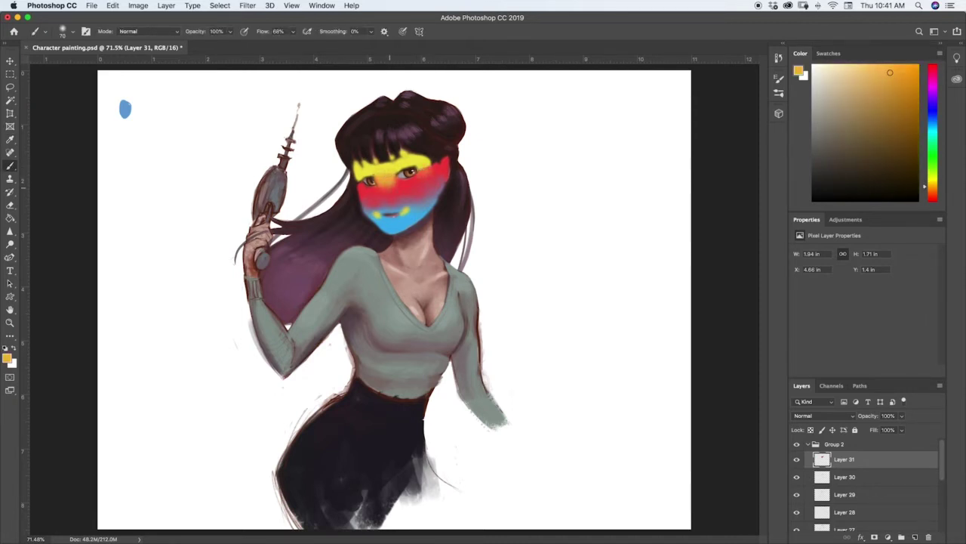
left_click(428, 172, "alt")
left_click_drag(382, 187, 395, 180)
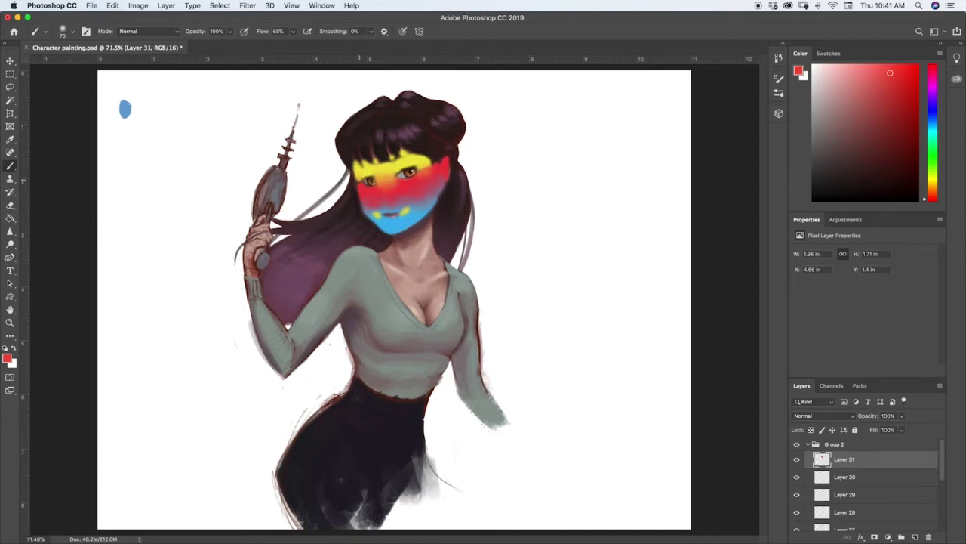
Soften the yellow-red border around the outer sides of both eyes with sampled yellow and orange.
left_click(362, 171, "alt")
left_click_drag(362, 176, 360, 182)
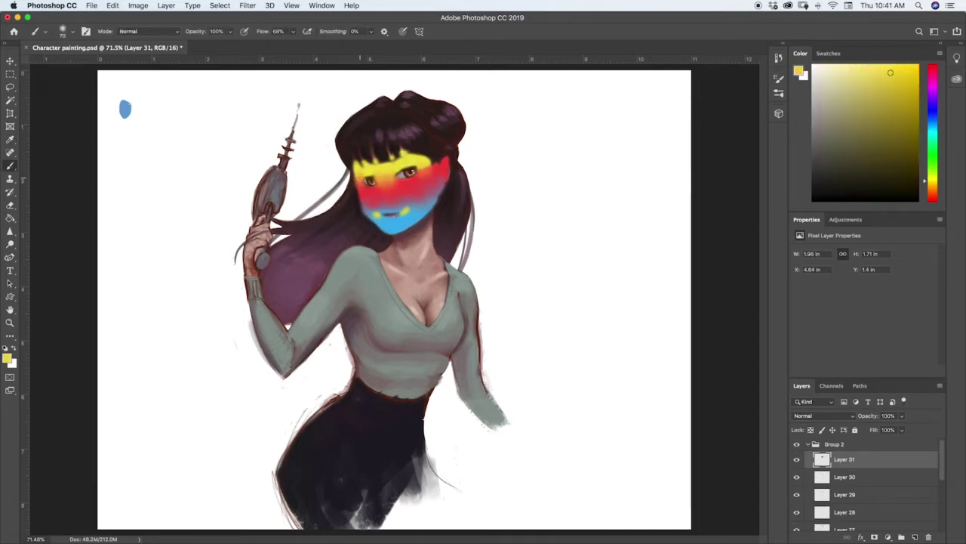
left_click(359, 179, "alt")
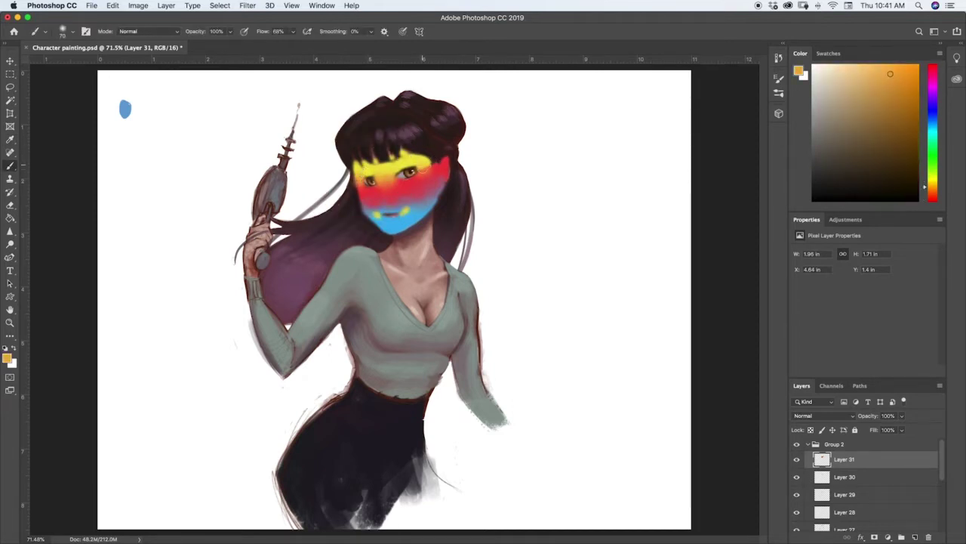
left_click(422, 164, "alt")
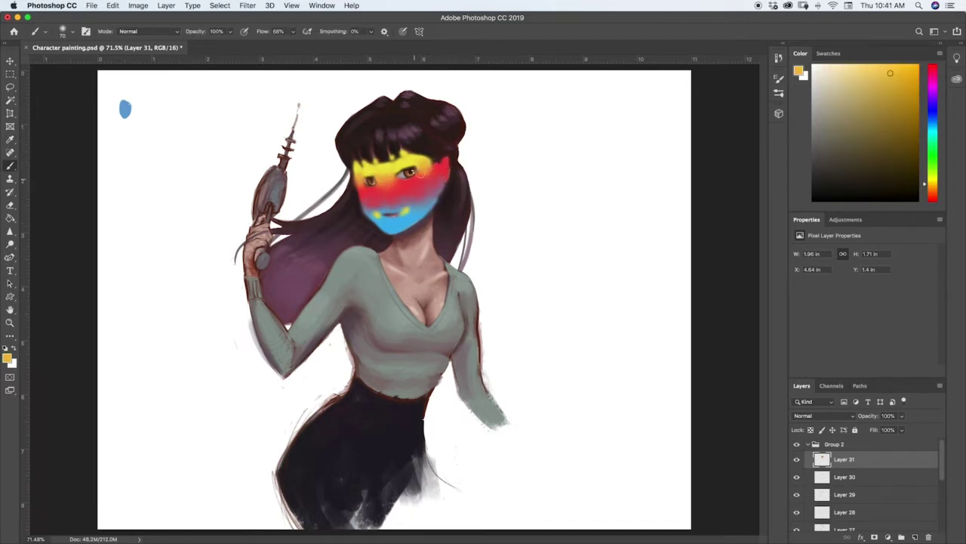
Sample the cheek red and paint the chest inside the sweater's V-neckline with it.
left_click(415, 184, "alt")
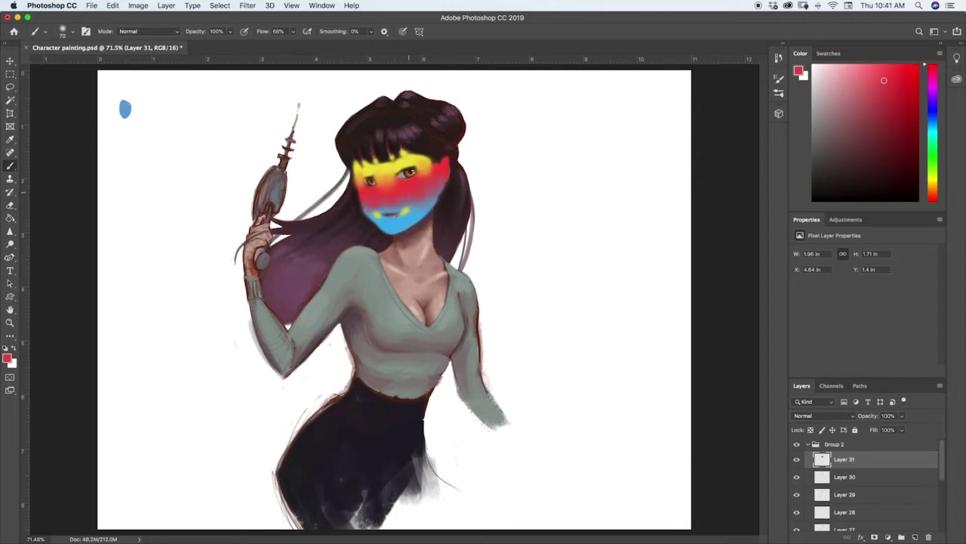
mouse_move(404, 290)
left_mouse_down()
mouse_move(424, 320)
mouse_move(391, 271)
left_mouse_up()
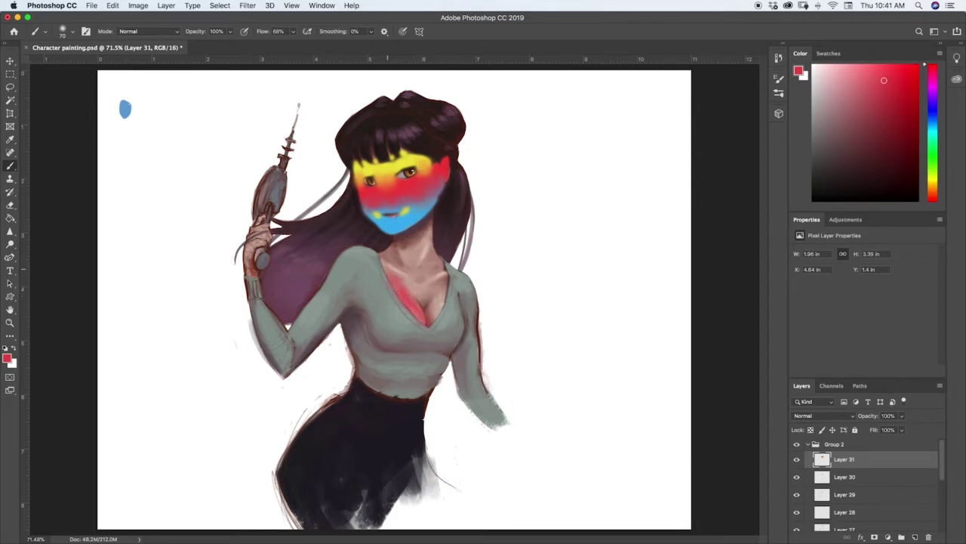
mouse_move(437, 293)
left_mouse_down()
mouse_move(434, 305)
mouse_move(442, 285)
mouse_move(407, 301)
mouse_move(411, 311)
mouse_move(394, 274)
mouse_move(443, 272)
mouse_move(413, 267)
left_mouse_up()
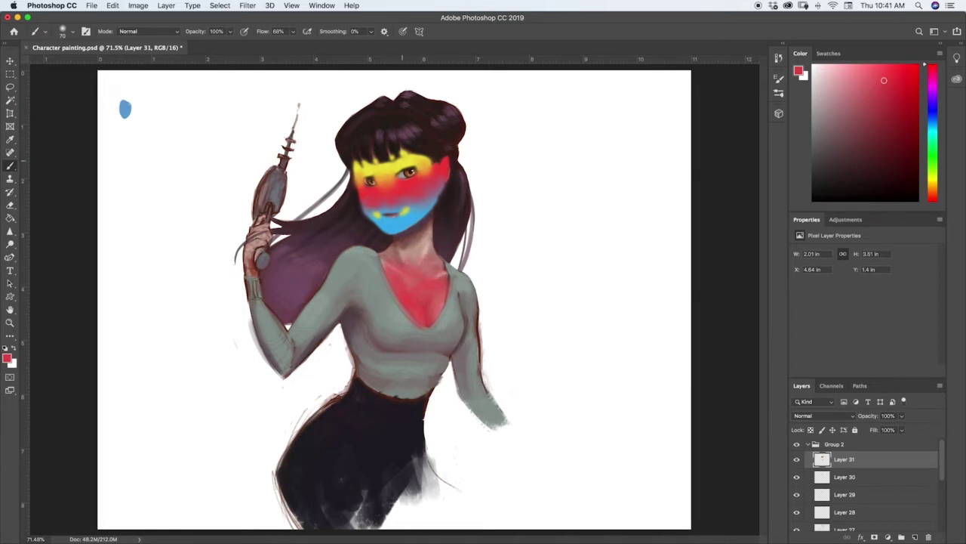
Paint the neck and collarbone area in yellow sampled from the forehead and blend it into the chest's red.
key("i")
left_click(392, 165)
key("b")
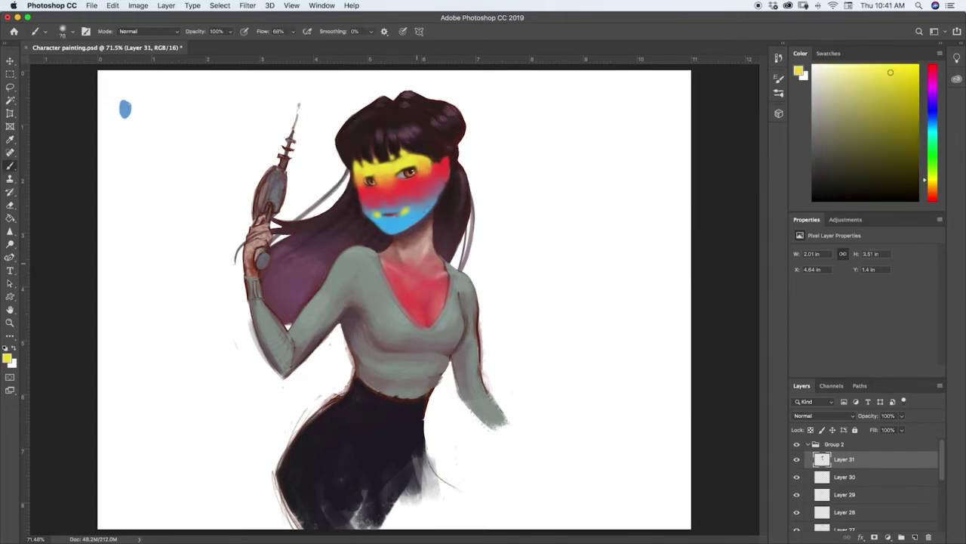
mouse_move(395, 277)
left_mouse_down()
mouse_move(382, 250)
mouse_move(397, 240)
mouse_move(412, 265)
mouse_move(444, 270)
mouse_move(387, 254)
mouse_move(412, 288)
left_mouse_up()
left_click(401, 277, "alt")
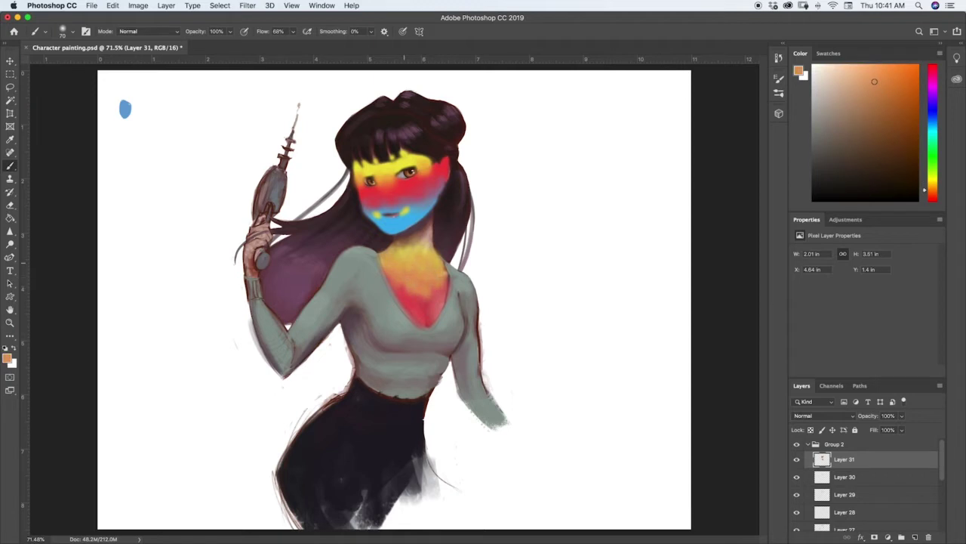
left_click(407, 293, "alt")
mouse_move(408, 293)
left_mouse_down()
mouse_move(417, 285)
mouse_move(403, 277)
mouse_move(442, 281)
mouse_move(431, 285)
left_mouse_up()
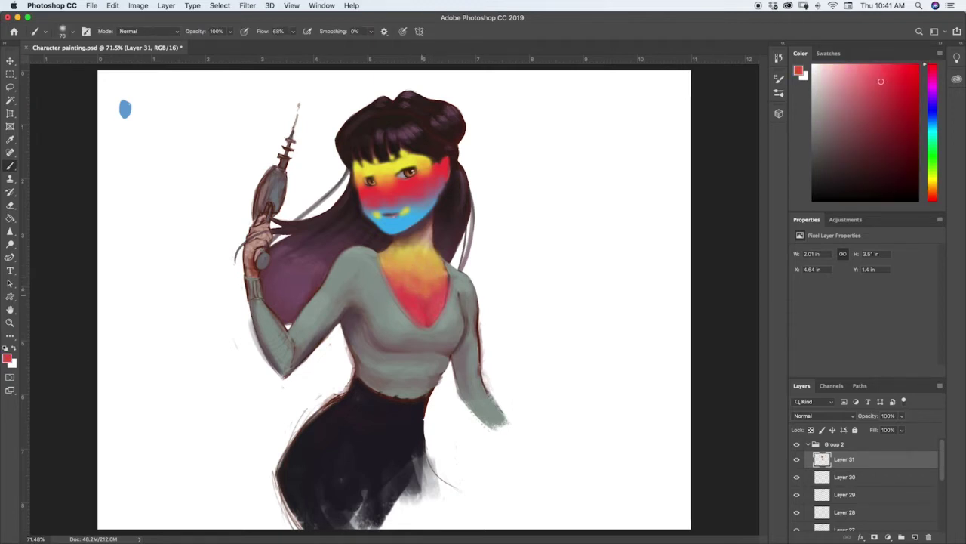
Sample the jaw's blue and paint the upper neck beneath the chin with it.
left_click(417, 213, "alt")
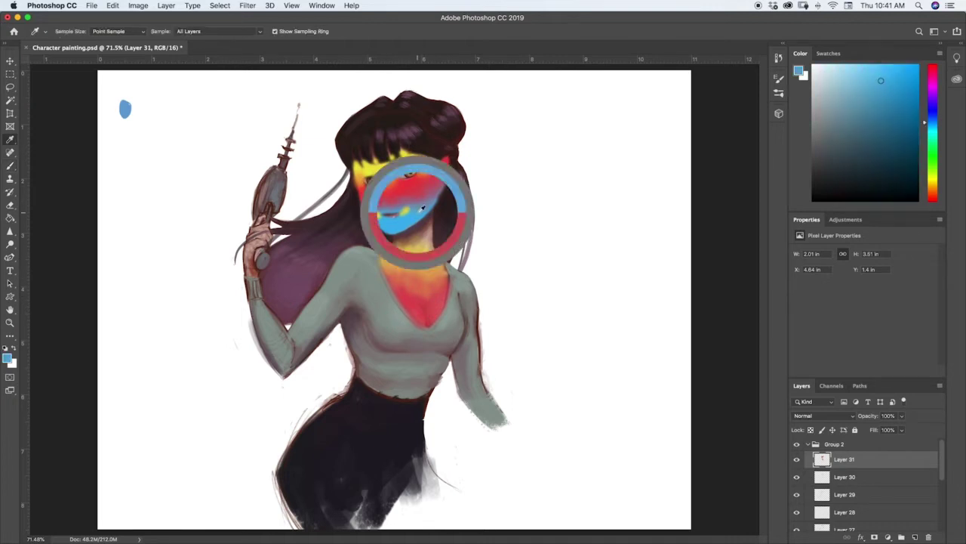
mouse_move(424, 217)
left_mouse_down()
mouse_move(428, 234)
mouse_move(430, 214)
left_mouse_up()
mouse_move(421, 249)
left_mouse_down()
mouse_move(400, 251)
mouse_move(430, 253)
left_mouse_up()
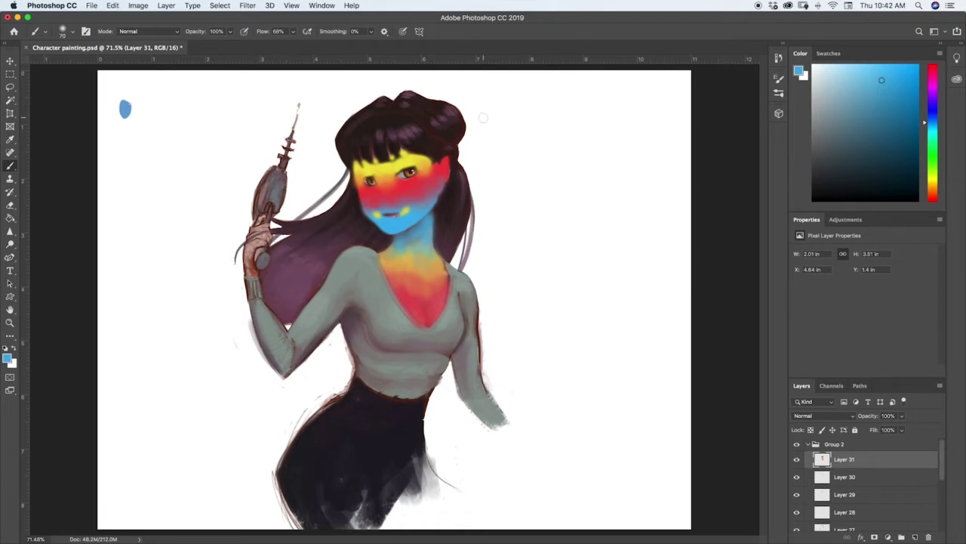
Preview Layer 31 in Overlay blend mode and return it to Normal.
left_click(844, 418)
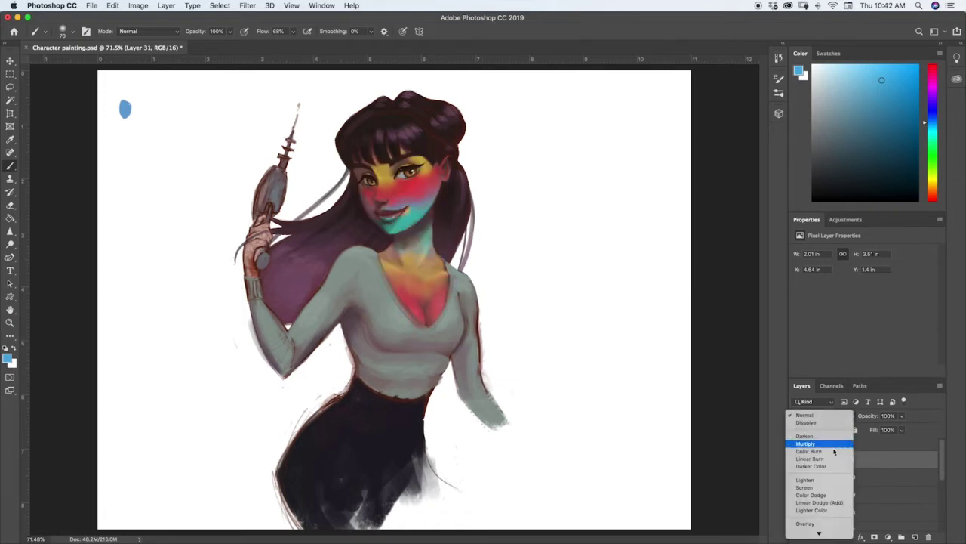
left_click(820, 523)
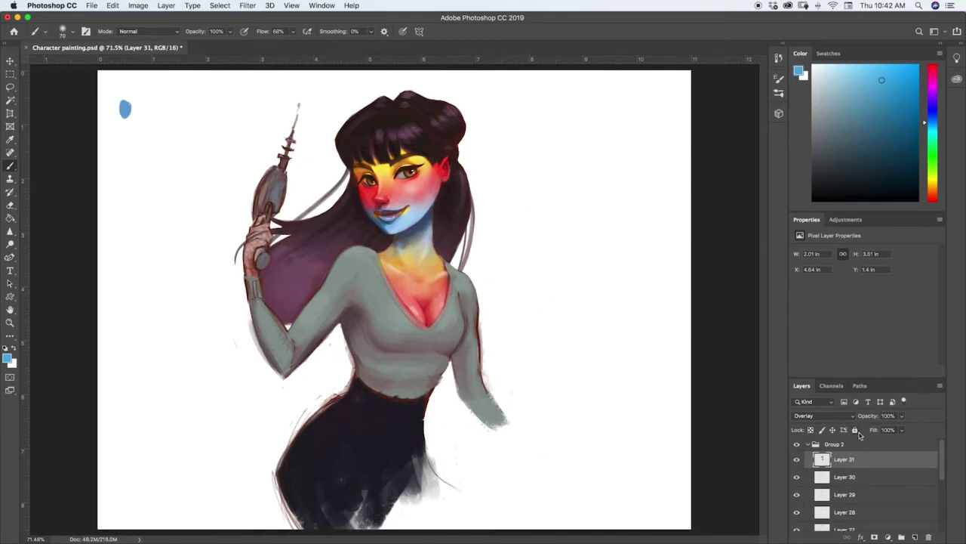
left_click(850, 416)
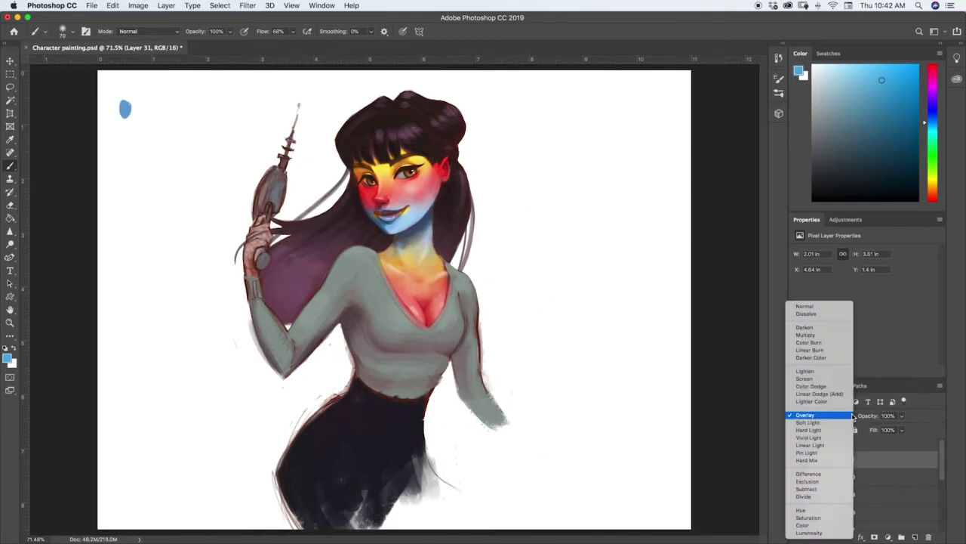
left_click(818, 308)
Sample the saturated red from the face and reduce the brush size to 20.
left_click(397, 190, "alt")
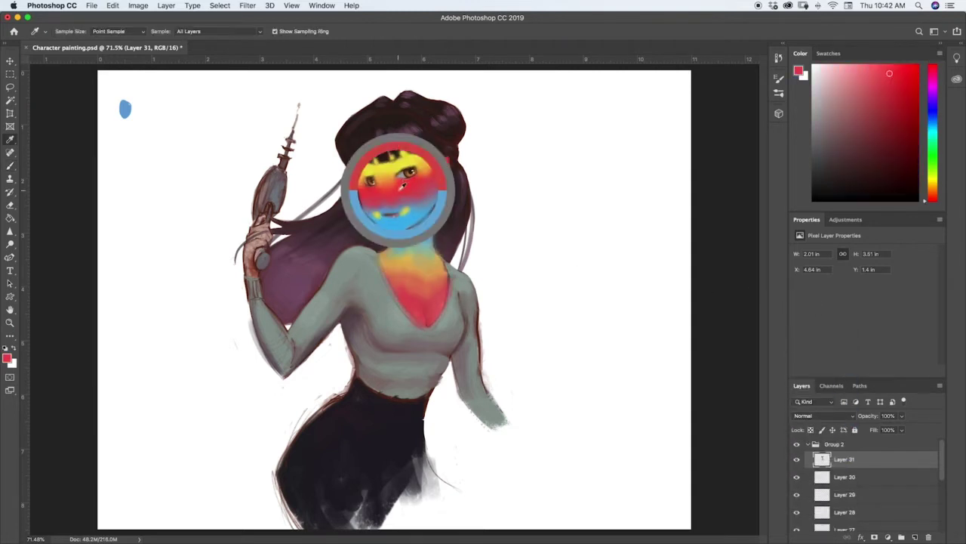
key("bracketleft")
key("bracketleft")
key("bracketleft")
key("bracketleft")
key("bracketleft")
key("bracketleft")
key("bracketleft")
key("bracketleft")
key("bracketleft")
key("bracketleft")
key("bracketleft")
key("bracketleft")
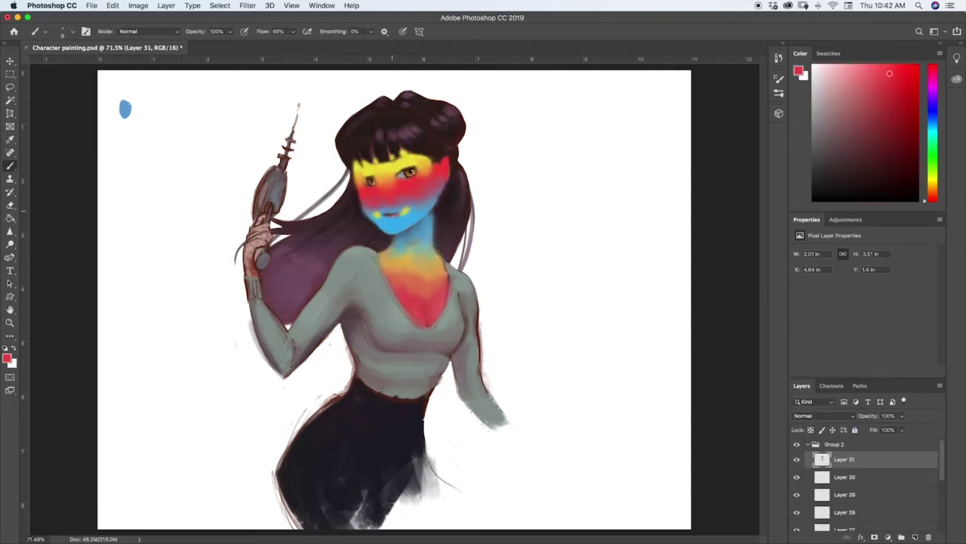
key("bracketright")
Set Layer 31's blend mode to Overlay after trying Multiply, and paint the lips red.
left_click(845, 417)
left_click(832, 444)
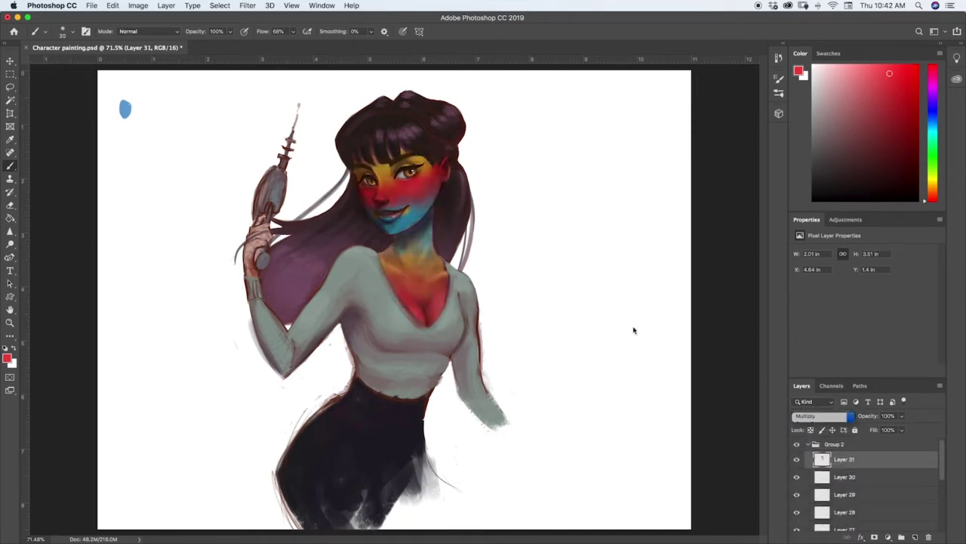
left_click(833, 418)
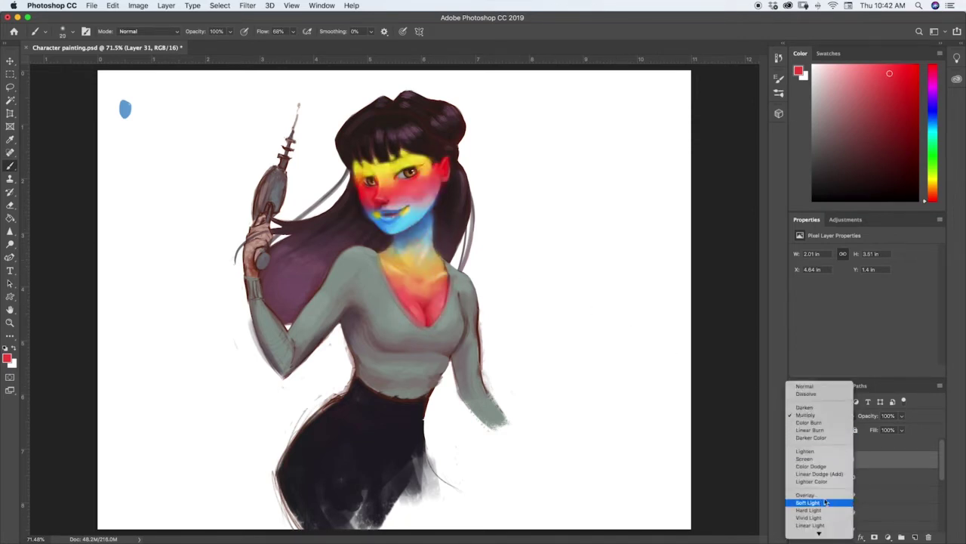
left_click(823, 474)
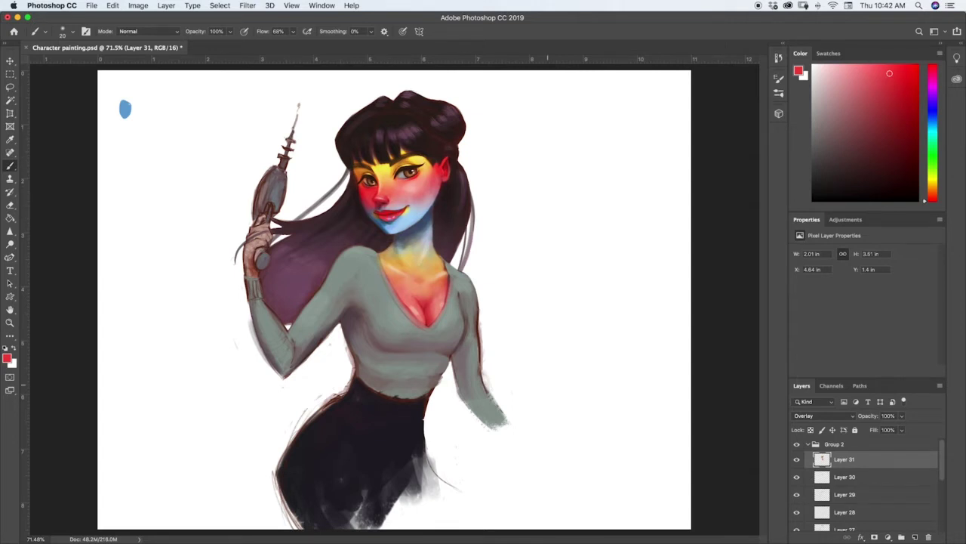
Lower Layer 31's opacity to 18% and check the whole figure at a reduced zoom.
left_click(901, 416)
left_click_drag(901, 425, 850, 439)
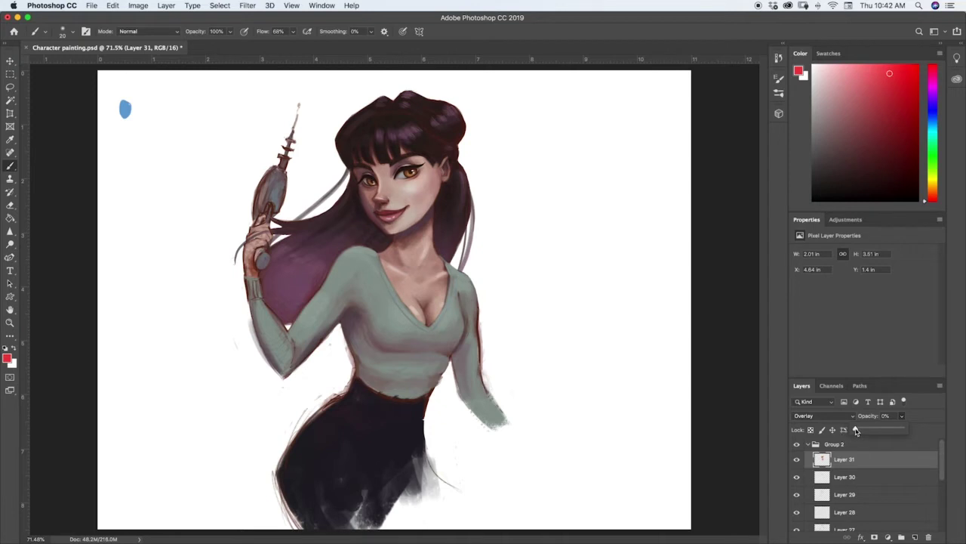
left_click_drag(856, 431, 860, 433)
key("z")
mouse_move(502, 305)
left_mouse_down()
mouse_move(457, 321)
mouse_move(496, 308)
left_mouse_up()
key("b")
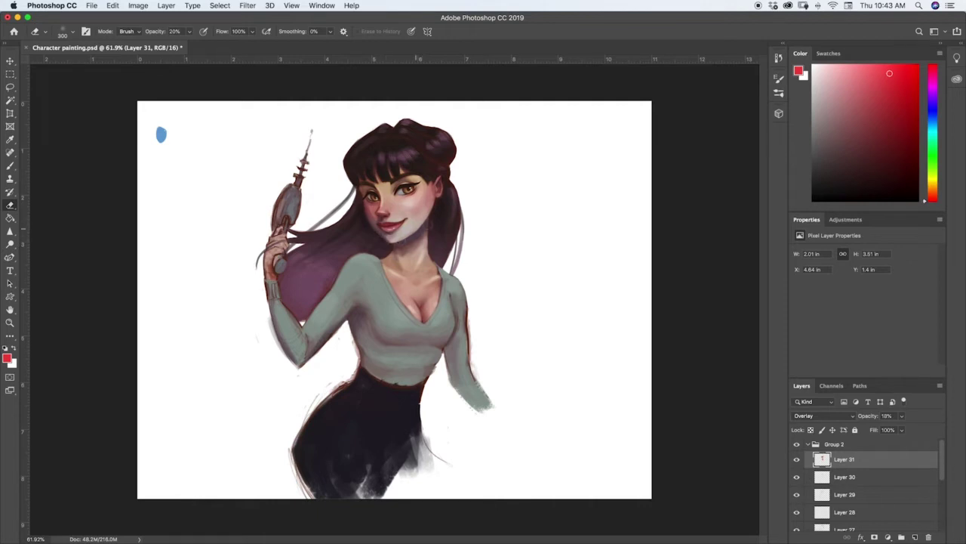
Judge the subtle face coloring from a distance and reduce Layer 31's opacity to 13%.
key("z")
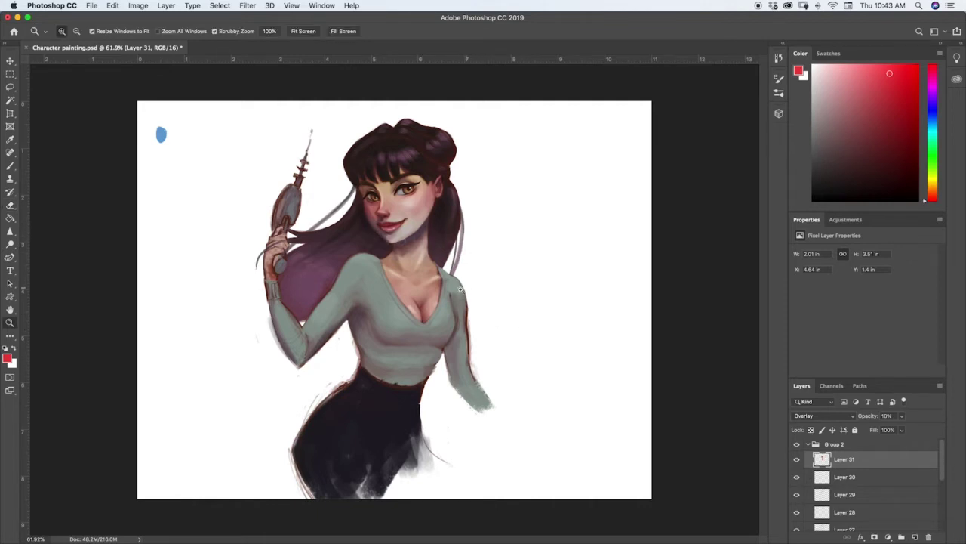
mouse_move(491, 322)
left_mouse_down()
mouse_move(439, 300)
mouse_move(455, 297)
left_mouse_up()
key("e")
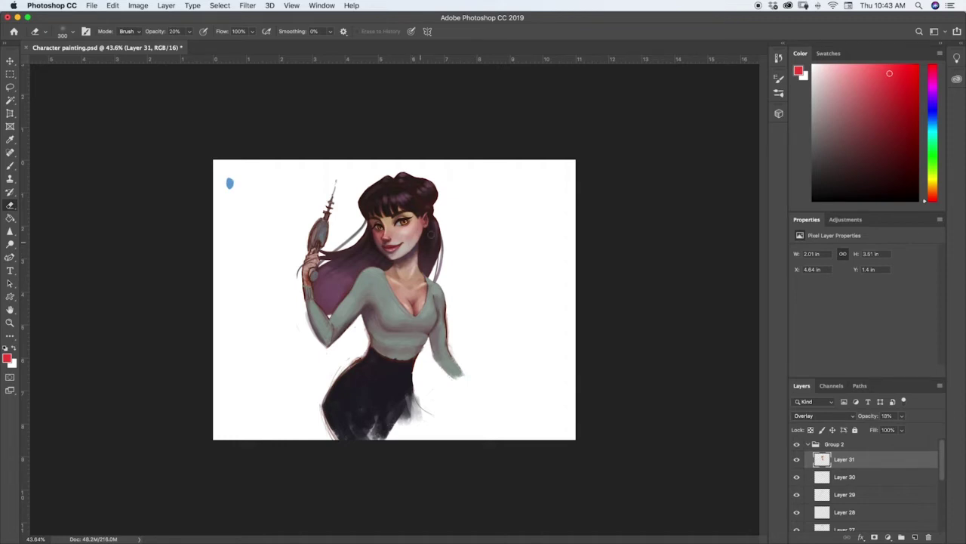
key("z")
mouse_move(463, 262)
left_mouse_down()
mouse_move(421, 275)
mouse_move(460, 272)
left_mouse_up()
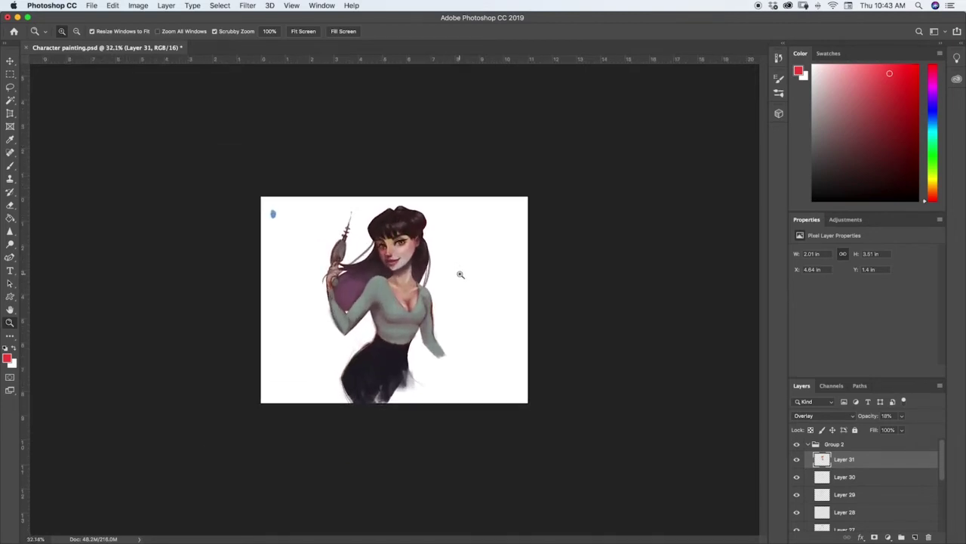
left_click_drag(900, 429, 897, 434)
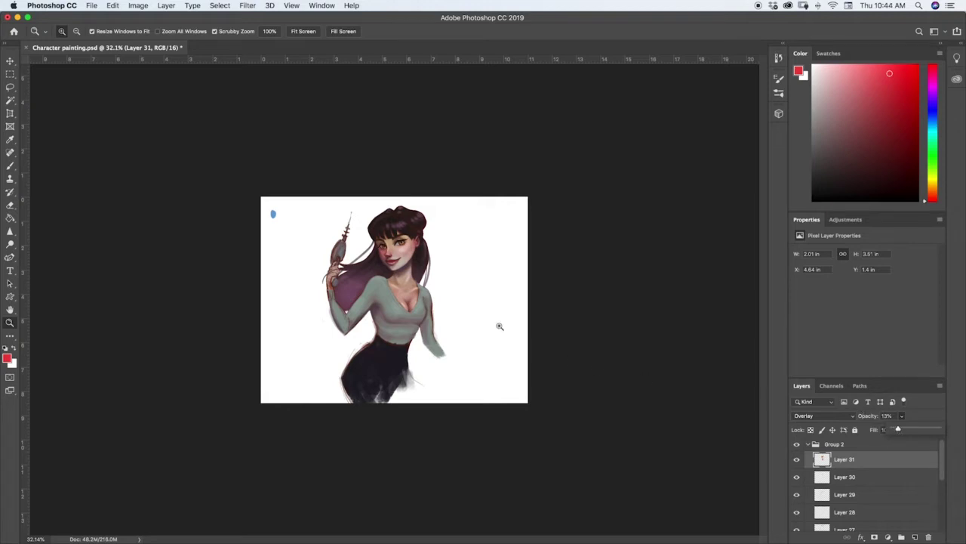
mouse_move(501, 328)
left_mouse_down()
mouse_move(473, 334)
mouse_move(518, 331)
left_mouse_up()
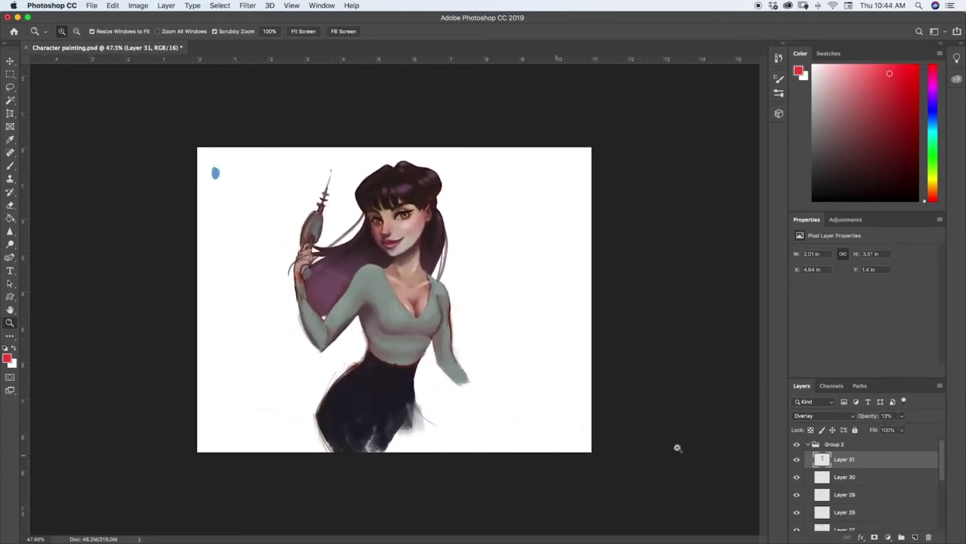
Compare the figure with and without Layer 31's color zones by toggling the layer's visibility.
left_click(797, 459)
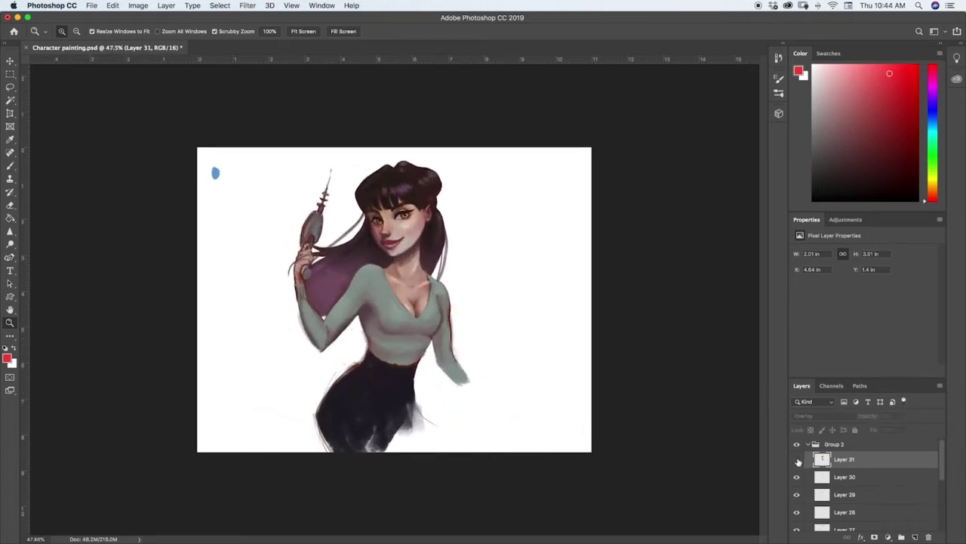
left_click(797, 460)
left_click(797, 460)
left_click(797, 460)
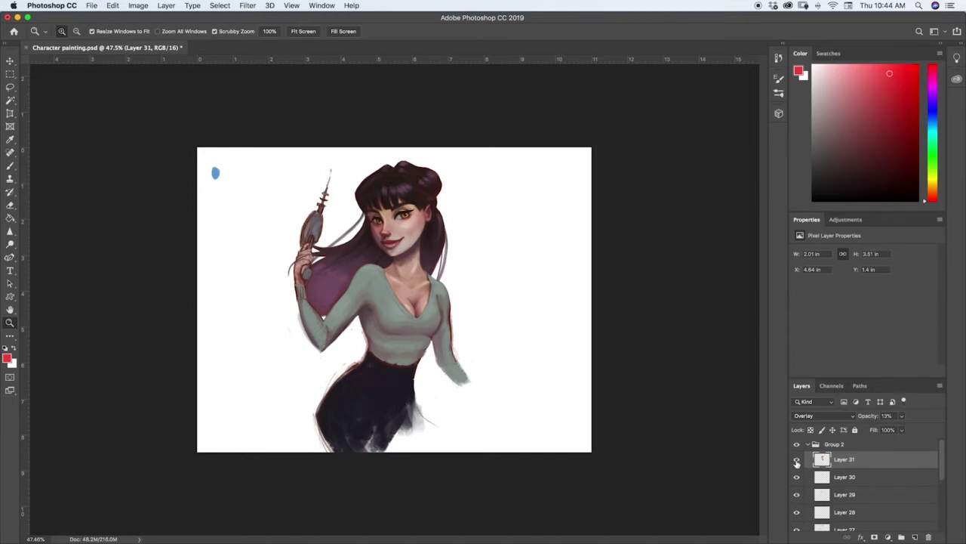
left_click(796, 462)
left_click(796, 461)
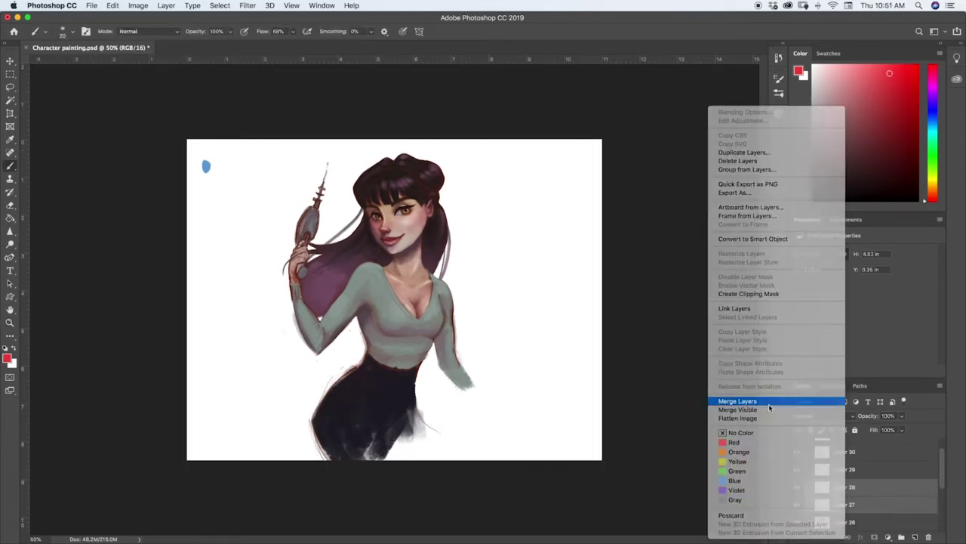
Merge Layers 27 and 28, and erase lightly over the gun hand on Layer 26.
left_click(777, 401)
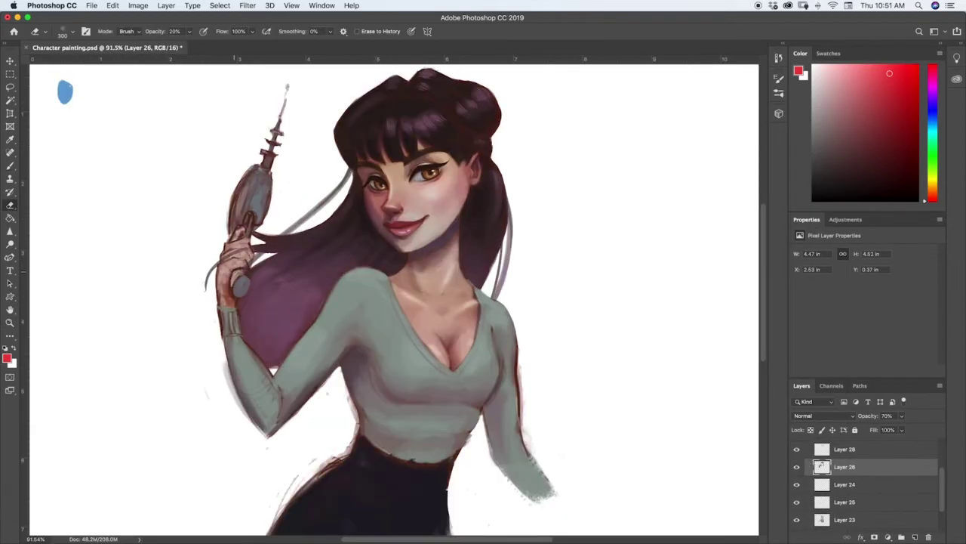
mouse_move(233, 252)
left_mouse_down()
mouse_move(247, 252)
mouse_move(247, 268)
left_mouse_up()
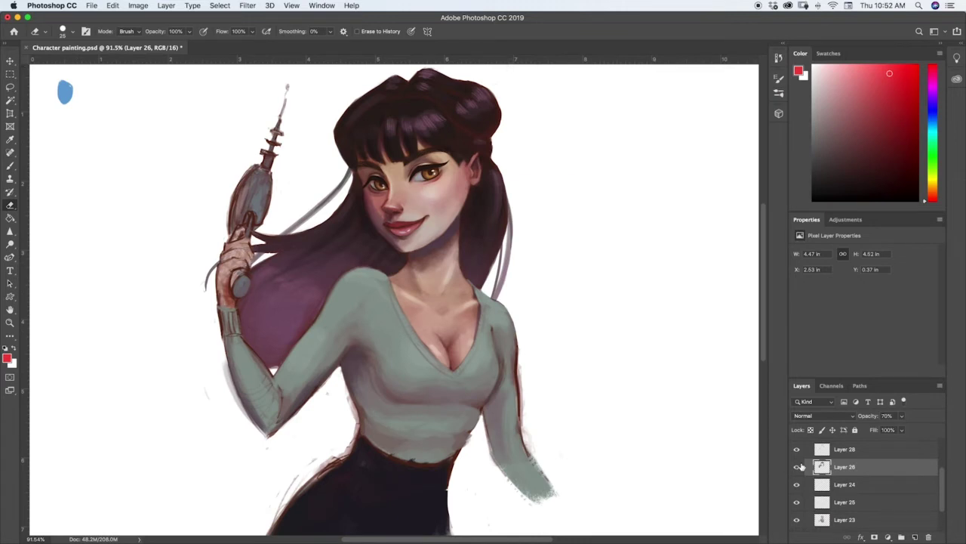
On Layer 23, paint over the sketch lines on the raised forearm's sleeve with a textured brush and sampled gray-green tones.
left_click(894, 519)
key("b")
left_click(234, 372, "alt")
left_click(779, 94)
left_click(688, 314)
left_click(779, 94)
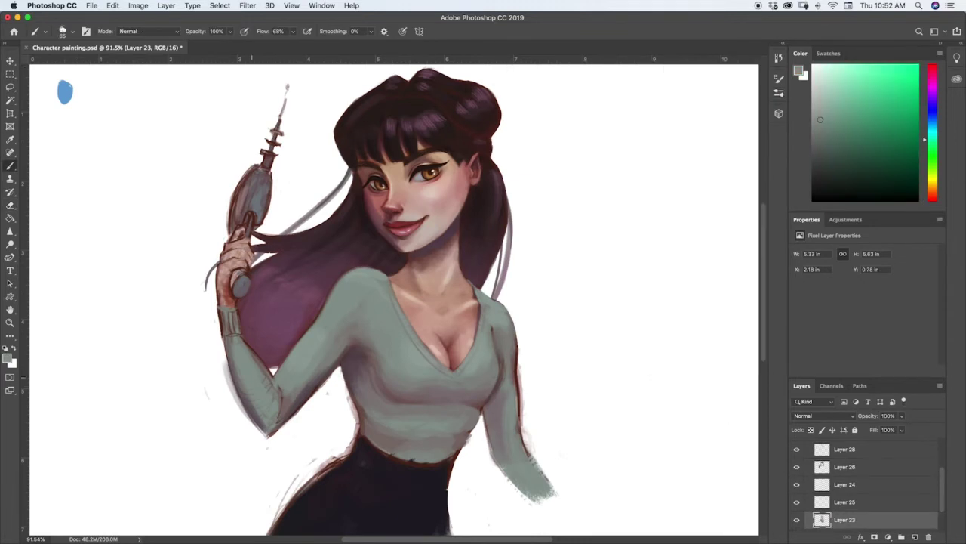
left_click(250, 381, "alt")
left_click(240, 366, "alt")
left_click_drag(235, 361, 266, 426)
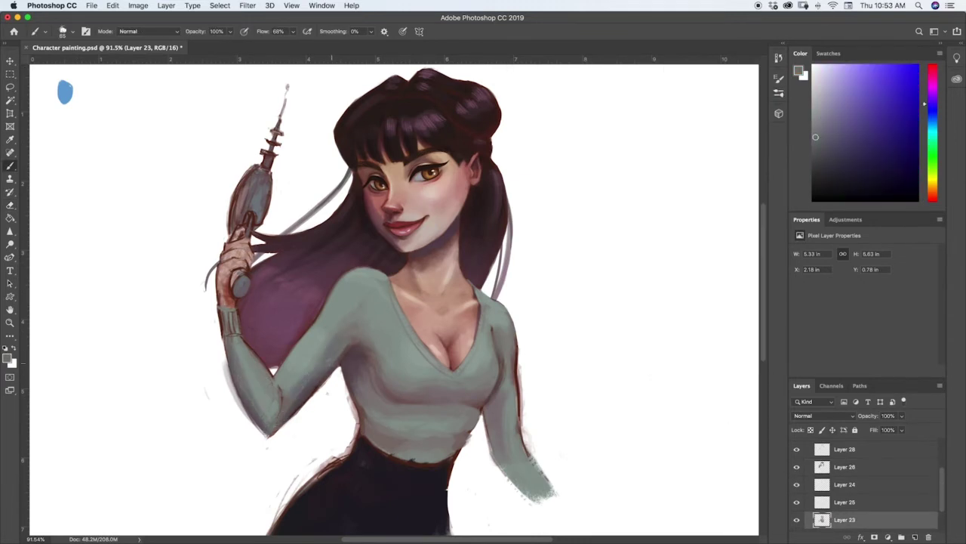
Blend the sleeve around the raised arm's elbow and upper arm with tones sampled from the surrounding fabric.
left_click(274, 396, "alt")
left_click(274, 406, "alt")
left_click(283, 384, "alt")
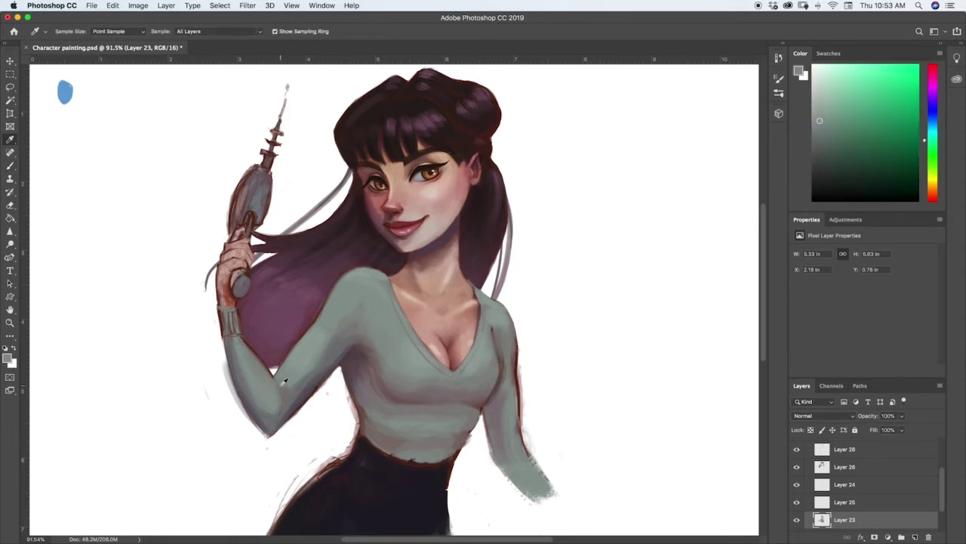
left_click(310, 348, "alt")
Paint over the dark outline along the outer edge of the lowered arm with sampled sleeve shadow tones.
left_click_drag(515, 379, 520, 435)
left_click_drag(517, 359, 520, 415)
left_click(508, 352, "alt")
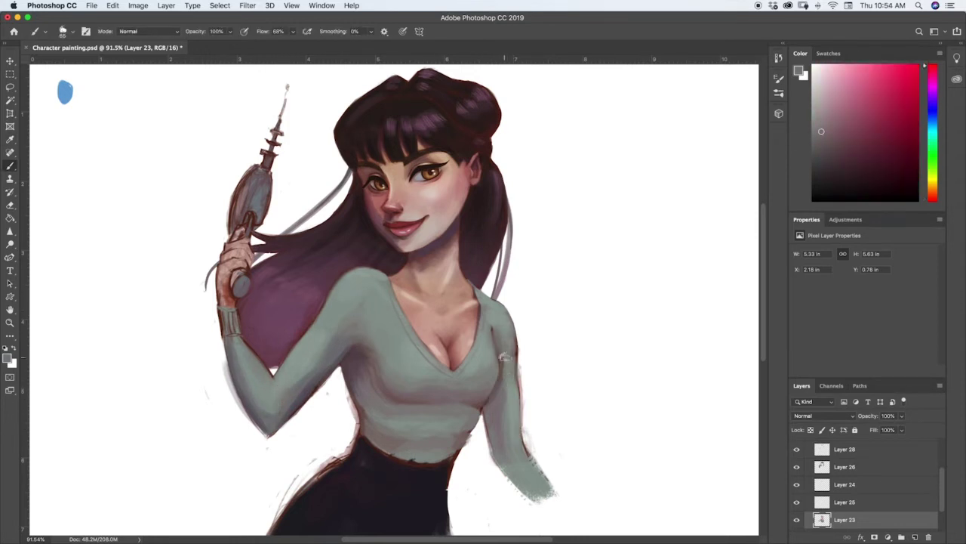
left_click(504, 365, "alt")
Smooth the sweater's hem and the shading across the bust and side with colors sampled from the fabric.
left_click(391, 444, "alt")
left_click_drag(394, 458, 420, 460)
left_click(413, 442, "alt")
left_click(432, 382, "alt")
left_click_drag(425, 379, 491, 369)
left_click(423, 351, "alt")
left_click(360, 400, "alt")
Erase the rough sketch edges along both sides of the waist on Layer 12 copy, and return to Layer 23.
key("e")
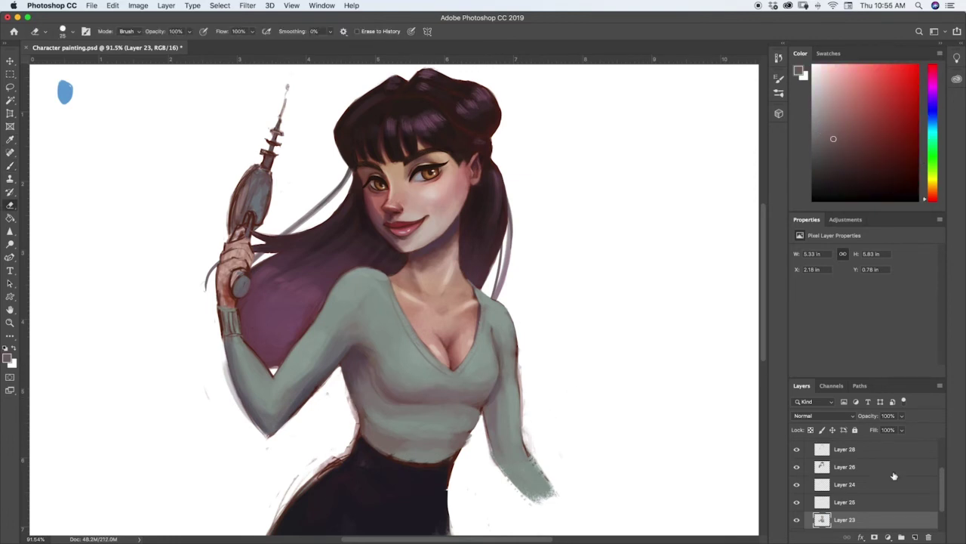
left_click(864, 529)
left_click_drag(346, 394, 354, 428)
key("alt+bracketright")
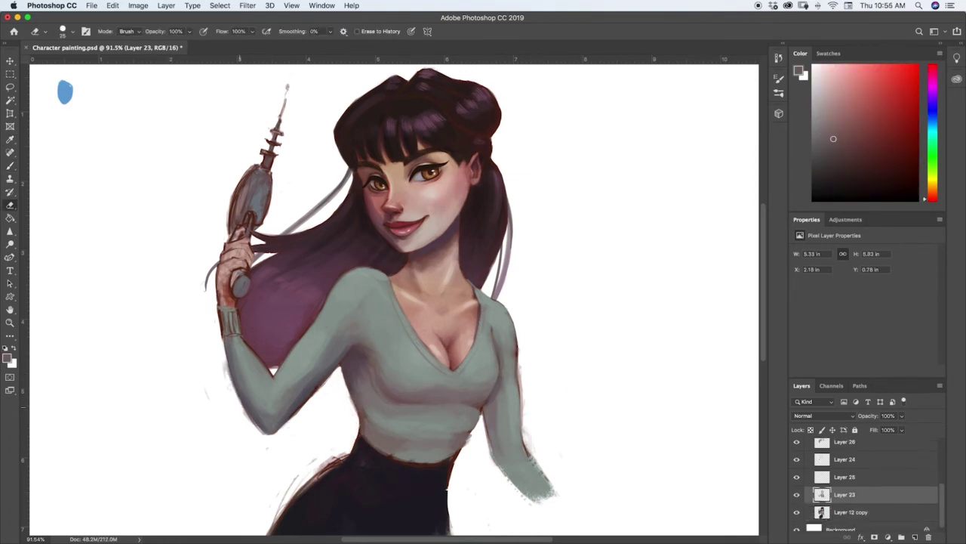
key("alt+bracketleft")
left_click_drag(472, 434, 458, 458)
key("alt+bracketright")
Touch up the sweater's side next to the lowered arm with sampled shadow tones and clean its edge with the Eraser.
key("b")
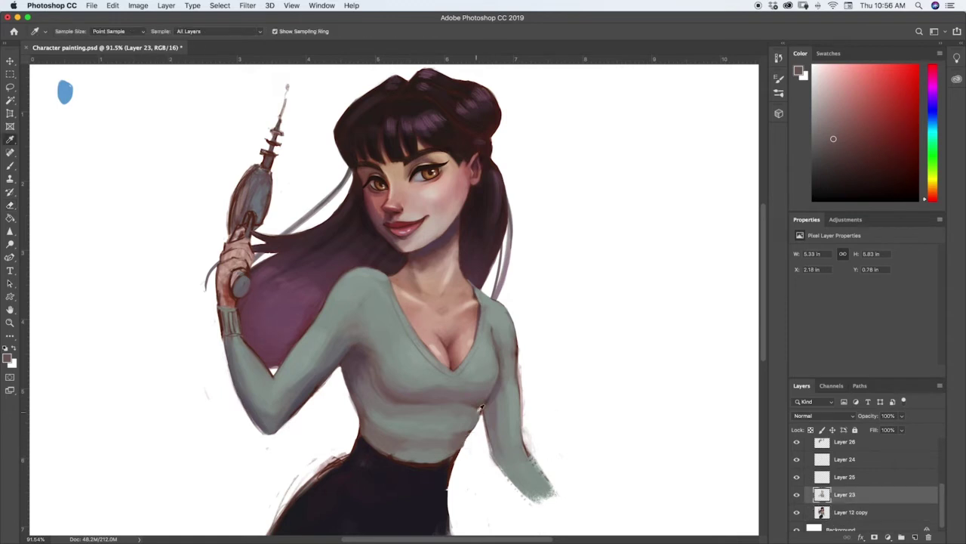
left_click(478, 406, "alt")
left_click(470, 424, "alt")
key("e")
key("alt+bracketleft")
key("alt+bracketright")
Repaint both edges of the lowered arm's sleeve with sampled tones and erase the stray sketch lines on Layer 12 copy.
key("b")
left_click(491, 421, "alt")
mouse_move(482, 411)
left_mouse_down()
mouse_move(511, 483)
mouse_move(495, 458)
mouse_move(528, 495)
left_mouse_up()
left_click(502, 432, "alt")
mouse_move(518, 430)
left_mouse_down()
mouse_move(551, 486)
mouse_move(523, 420)
mouse_move(520, 344)
left_mouse_up()
key("e")
left_click(837, 509)
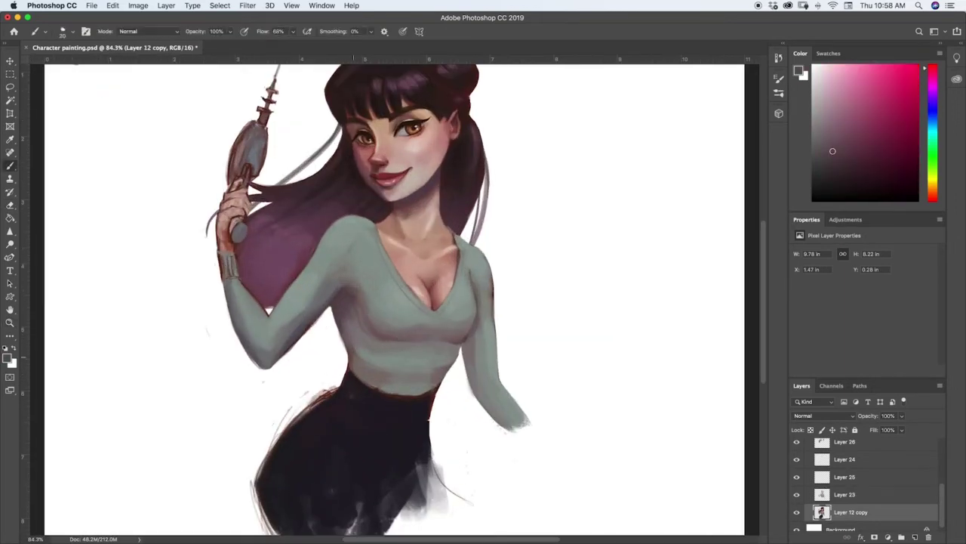
On Layer 23, paint the sweater's hem with a larger brush and tones sampled from the fabric.
key("alt+bracketright")
key("bracketright")
left_click(372, 360, "alt")
left_click_drag(365, 365, 352, 373)
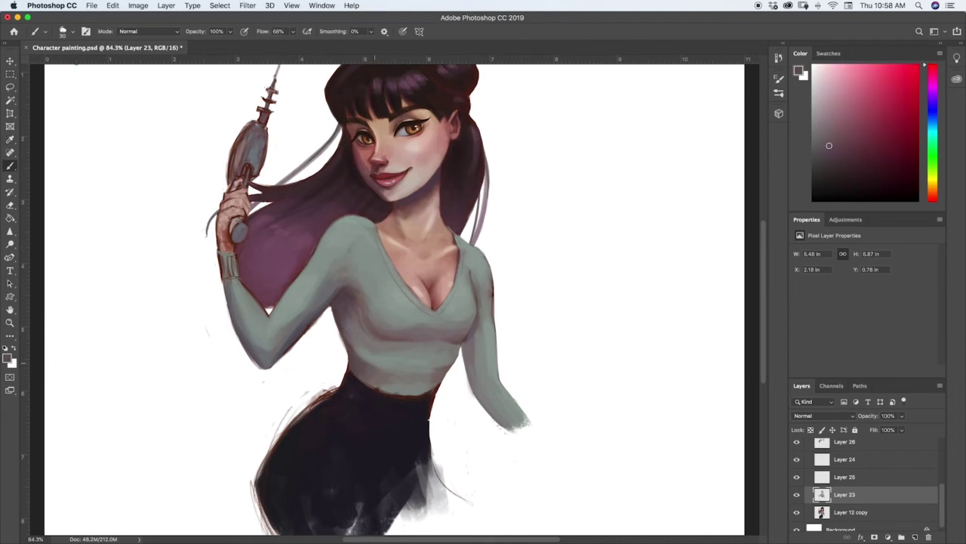
left_click(384, 362, "alt")
left_click(425, 373, "alt")
Define the skirt's waist and hip contours with dark tones sampled from the skirt.
left_click(427, 387, "alt")
mouse_move(429, 391)
left_mouse_down()
mouse_move(396, 394)
mouse_move(430, 419)
left_mouse_up()
left_click(415, 398, "alt")
mouse_move(336, 389)
left_mouse_down()
mouse_move(259, 482)
mouse_move(257, 497)
left_mouse_up()
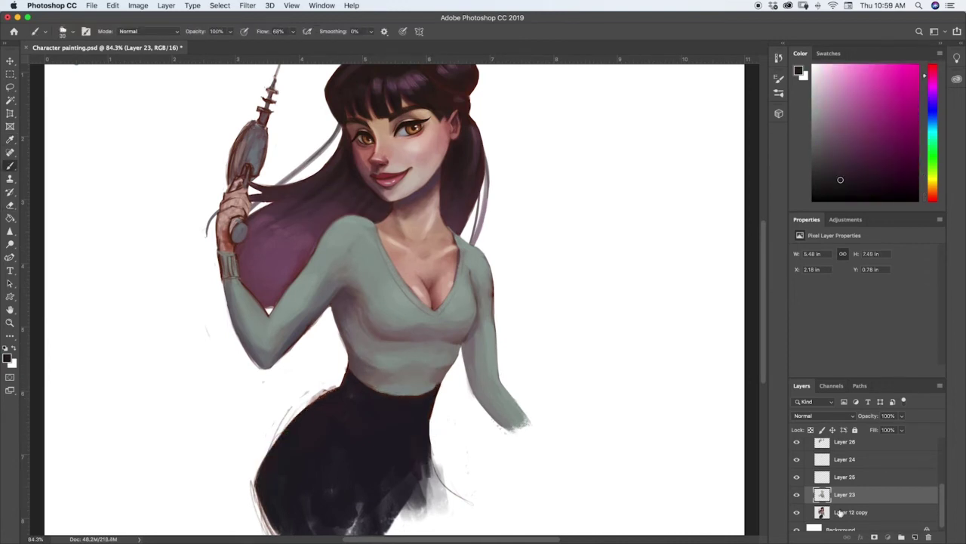
Fill the skirt's rough patches on Layer 23 with a large brush in a sampled dark tone.
left_click(841, 512)
key("bracketright")
key("alt+bracketright")
left_click(332, 433, "alt")
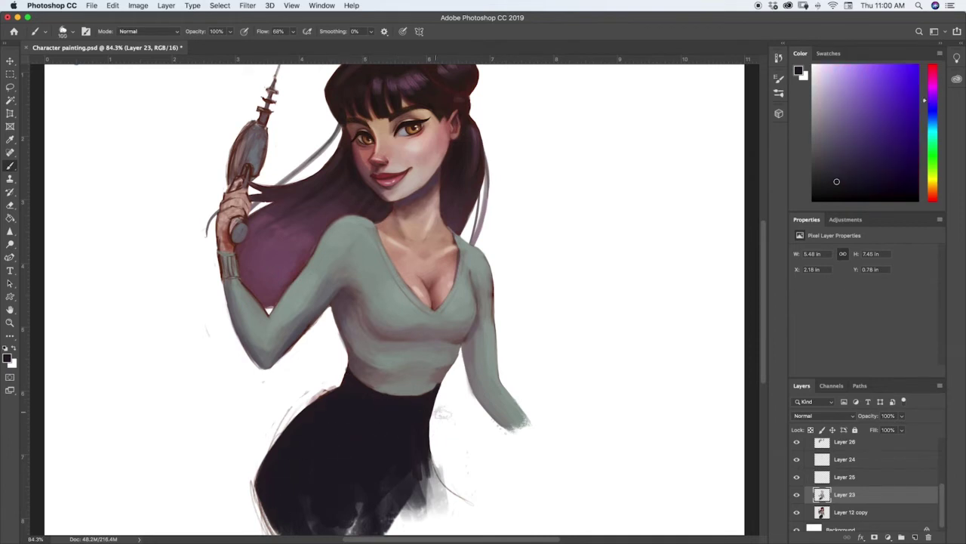
Reduce the brush to size 10 and paint a clean edge between sweater hem and skirt, using tones sampled from both.
left_click(515, 348, "alt")
key("bracketleft")
key("bracketleft")
key("bracketleft")
key("bracketleft")
key("bracketleft")
left_click(382, 385, "alt")
left_click(384, 399, "alt")
left_click(383, 396, "alt")
key("bracketleft")
key("bracketleft")
key("bracketleft")
key("bracketleft")
key("bracketleft")
key("bracketleft")
key("bracketleft")
key("bracketleft")
key("x")
left_click(373, 380, "alt")
left_click(370, 382, "alt")
left_click(368, 383, "alt")
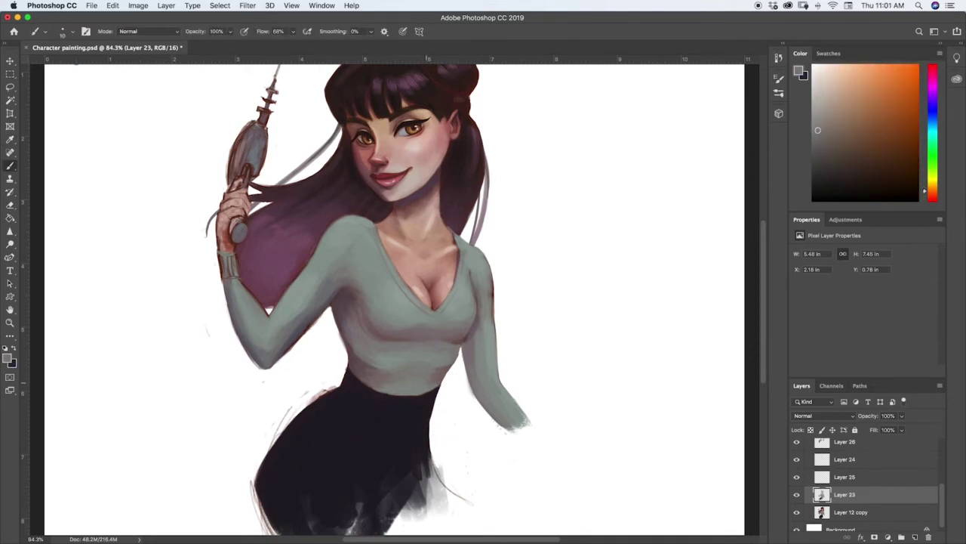
key("x")
left_click_drag(376, 390, 357, 378)
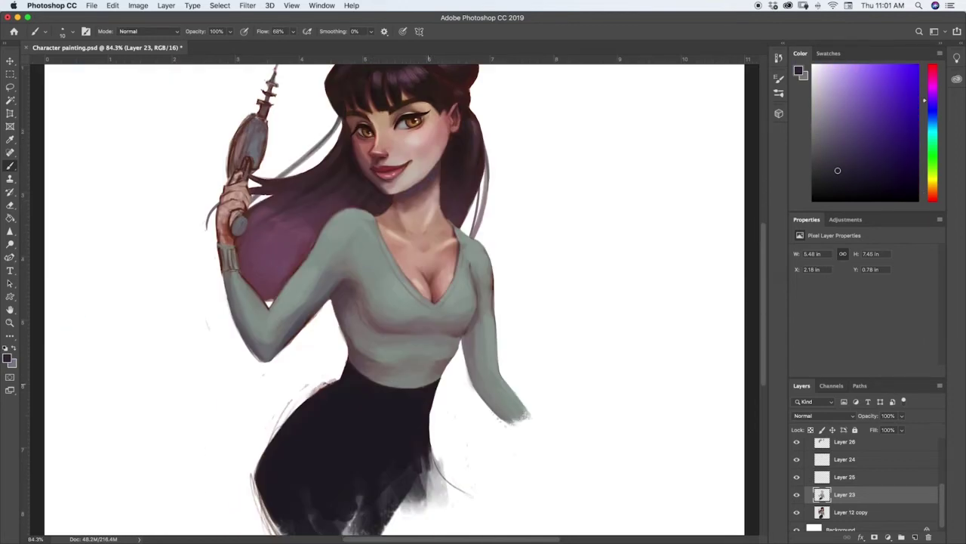
Erase the loose sketch lines around the outer hip of the skirt on Layer 12 copy.
key("e")
key("alt+bracketleft")
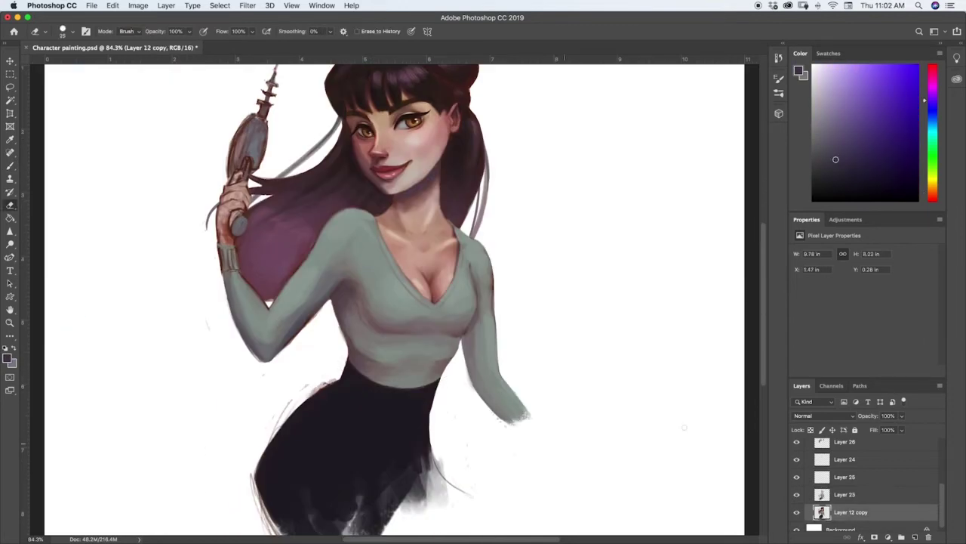
left_click(844, 494)
left_click(851, 512)
mouse_move(336, 380)
left_mouse_down()
mouse_move(295, 408)
mouse_move(254, 500)
left_mouse_up()
left_click_drag(256, 463, 259, 503)
scroll(311, 467, "down", 4)
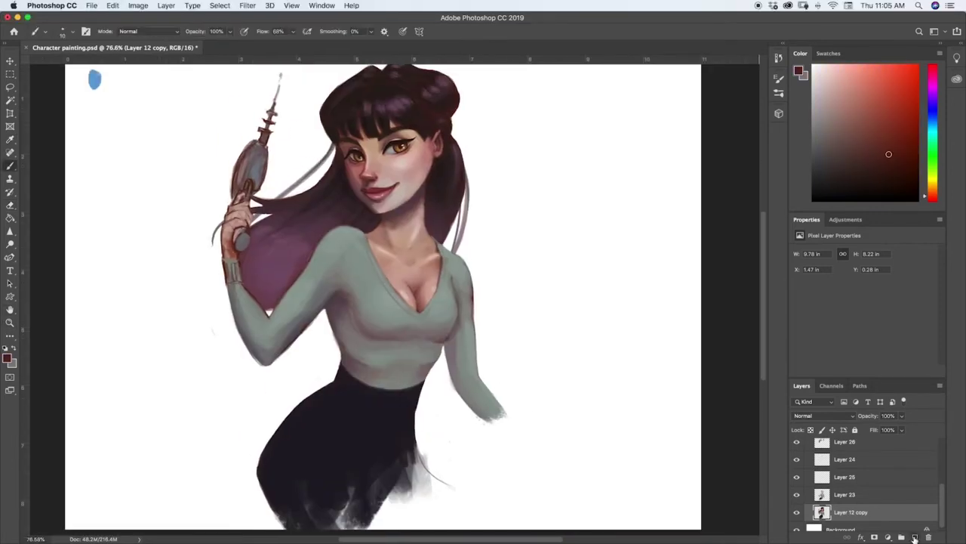
Sketch the lowered arm's wrist and open hand in dark red lines, and check the proportions on the whole figure.
mouse_move(518, 426)
left_mouse_down()
mouse_move(499, 430)
mouse_move(519, 437)
left_mouse_up()
mouse_move(456, 394)
left_mouse_down()
mouse_move(530, 454)
mouse_move(607, 449)
mouse_move(538, 468)
mouse_move(580, 438)
mouse_move(601, 453)
mouse_move(600, 441)
mouse_move(559, 476)
mouse_move(578, 477)
left_mouse_up()
key("z")
left_click_drag(518, 434, 506, 473)
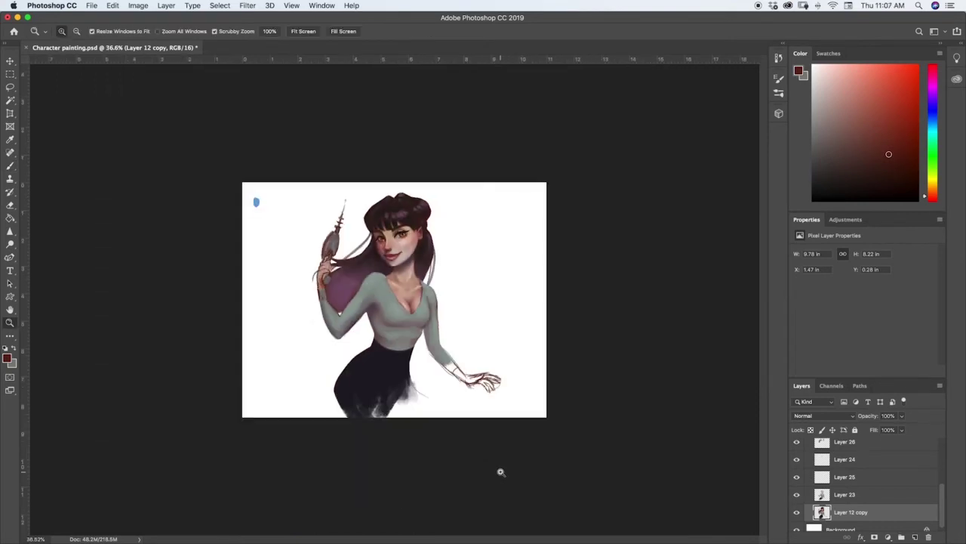
key("super+0")
Select the sketched hand with the Lasso, adjust its placement with Free Transform, and deselect it.
key("l")
left_click_drag(533, 441, 531, 449)
key("super+t")
left_click_drag(619, 432, 622, 429)
key("Return")
key("super+d")
mouse_move(580, 467)
left_mouse_down()
mouse_move(526, 383)
mouse_move(561, 396)
left_mouse_up()
key("z")
Paint the lowered arm's sleeve down to the wrist with sampled gray-green and shadow tones, covering the sketch lines.
key("b")
left_click(483, 402, "alt")
left_click_drag(496, 416, 489, 411)
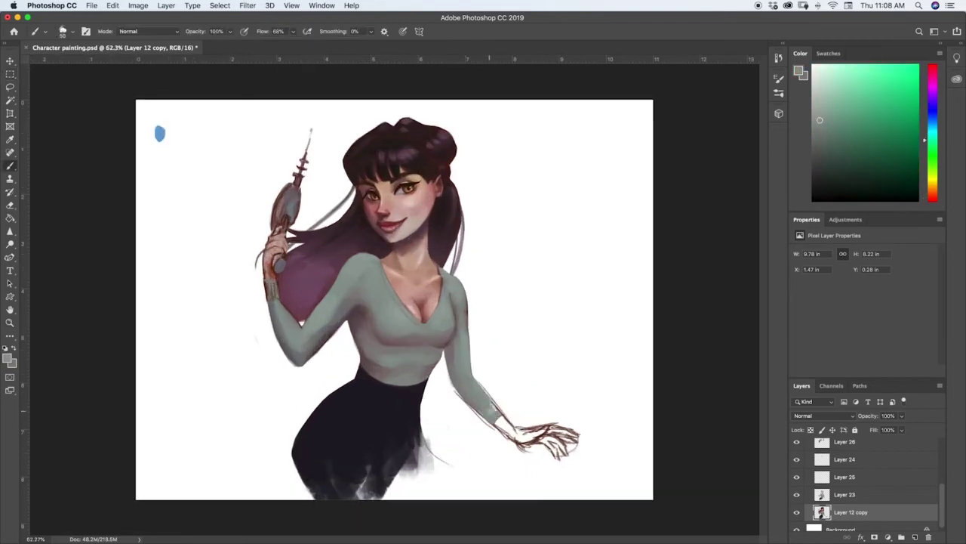
left_click(462, 388, "alt")
left_click(453, 351, "alt")
left_click_drag(461, 398, 470, 409)
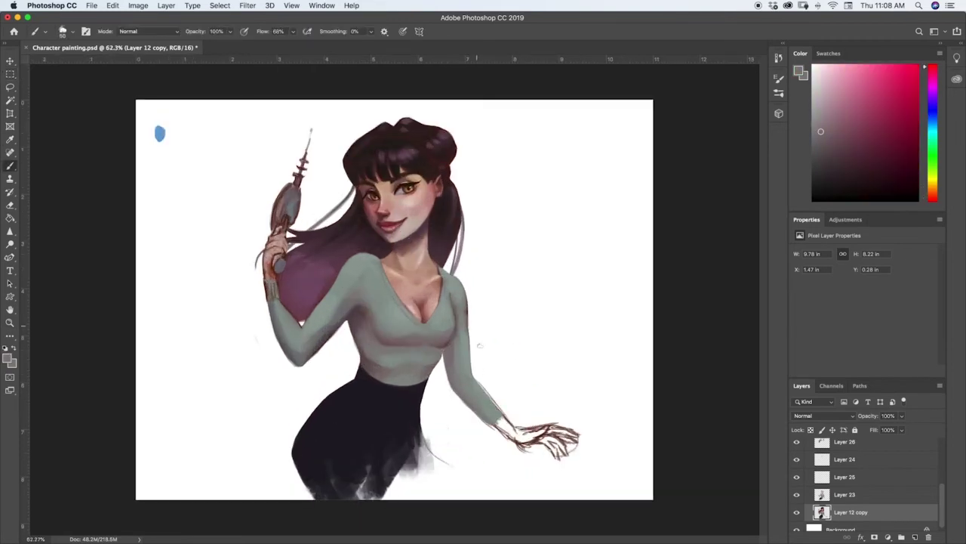
Sample skin tones from the chest with Layer 23 hidden, show the layer again, and paint the sketched hand and wrist.
left_click(796, 495)
left_click(423, 281, "alt")
left_click(797, 495)
mouse_move(515, 437)
left_mouse_down()
mouse_move(502, 419)
mouse_move(538, 437)
mouse_move(552, 428)
mouse_move(577, 436)
mouse_move(560, 456)
mouse_move(550, 444)
left_mouse_up()
key("[")
left_click(537, 438, "alt")
mouse_move(545, 439)
left_mouse_down()
mouse_move(561, 456)
mouse_move(572, 437)
mouse_move(529, 445)
left_mouse_up()
left_click(560, 436, "alt")
left_click(550, 434, "alt")
key("super+z")
left_click(549, 439, "alt")
Erase the leftover sketch lines around the lowered forearm and hand, refining the fingers with a smaller eraser.
key("e")
left_click_drag(481, 416, 532, 451)
mouse_move(481, 382)
left_mouse_down()
mouse_move(505, 415)
mouse_move(579, 432)
mouse_move(571, 452)
left_mouse_up()
key("[")
key("[")
key("[")
key("[")
key("[")
key("[")
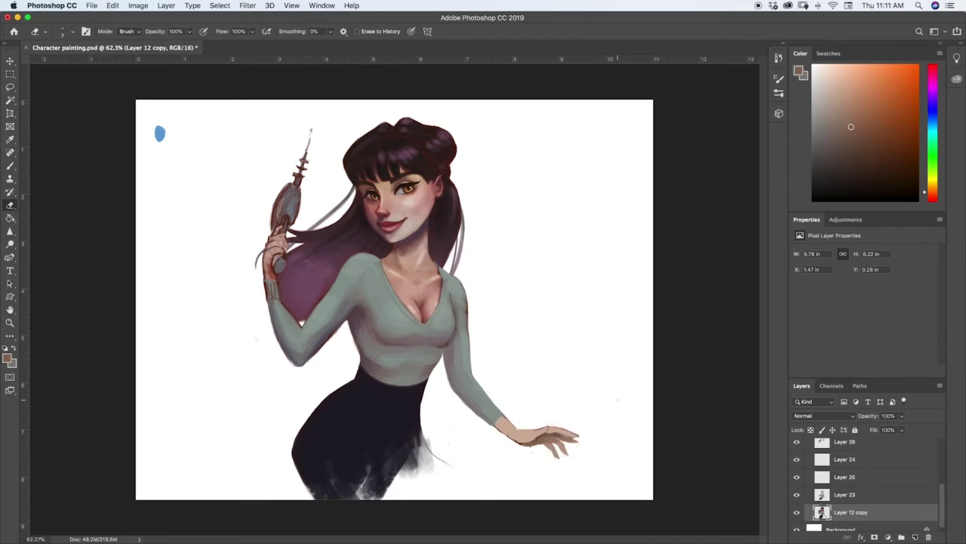
Shade the lowered hand and wrist with a muted red sampled from the neck.
key("b")
left_click(415, 231, "alt")
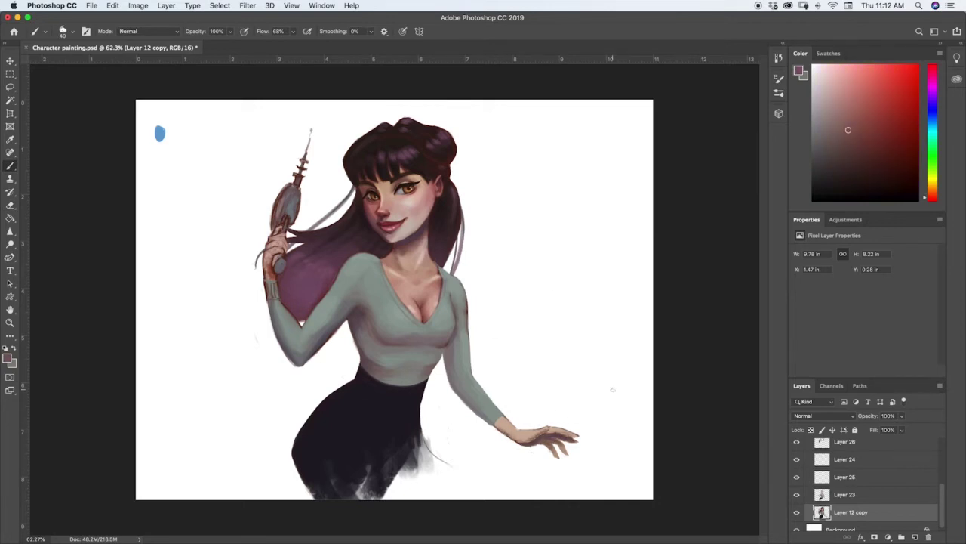
key("e")
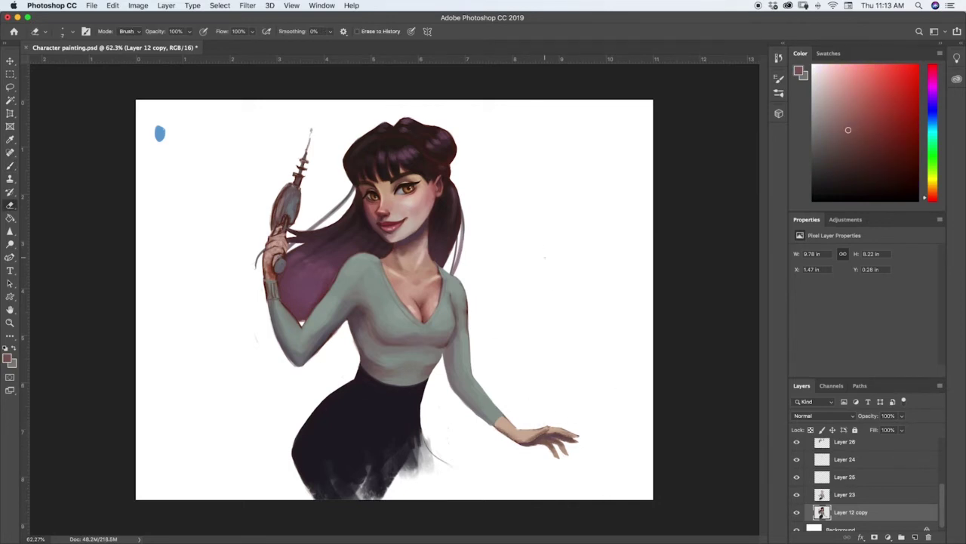
On Layer 23, erase the cuff on the raised arm's wrist with an enlarged eraser.
left_click(840, 500)
key("bracketright")
key("bracketright")
key("bracketright")
key("bracketright")
key("bracketright")
key("bracketright")
key("bracketright")
key("bracketright")
key("bracketright")
key("bracketright")
key("bracketright")
key("bracketright")
left_click_drag(269, 284, 271, 300)
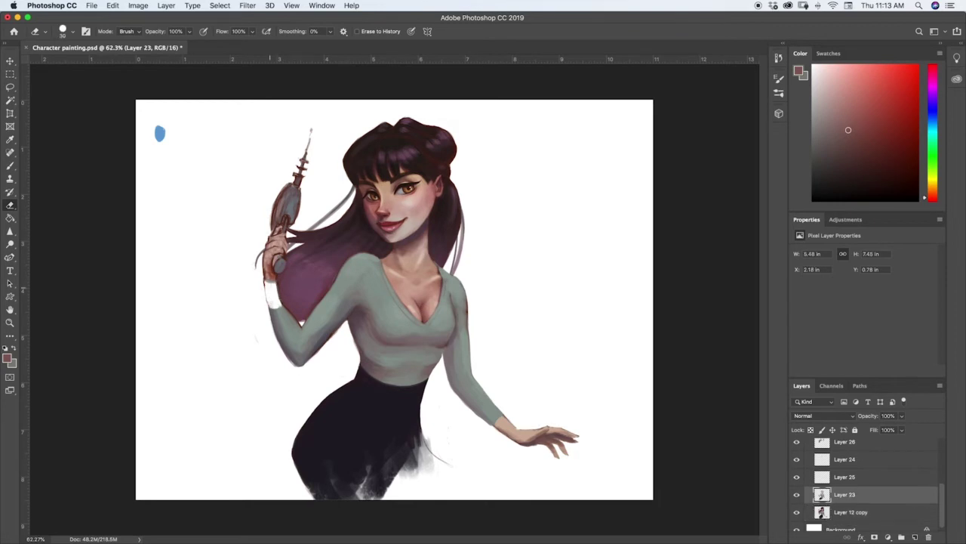
On Layer 12 copy, paint bare skin over the raised wrist and refine the gun hand with sampled skin tones.
key("b")
key("alt+bracketleft")
left_click(270, 284, "alt")
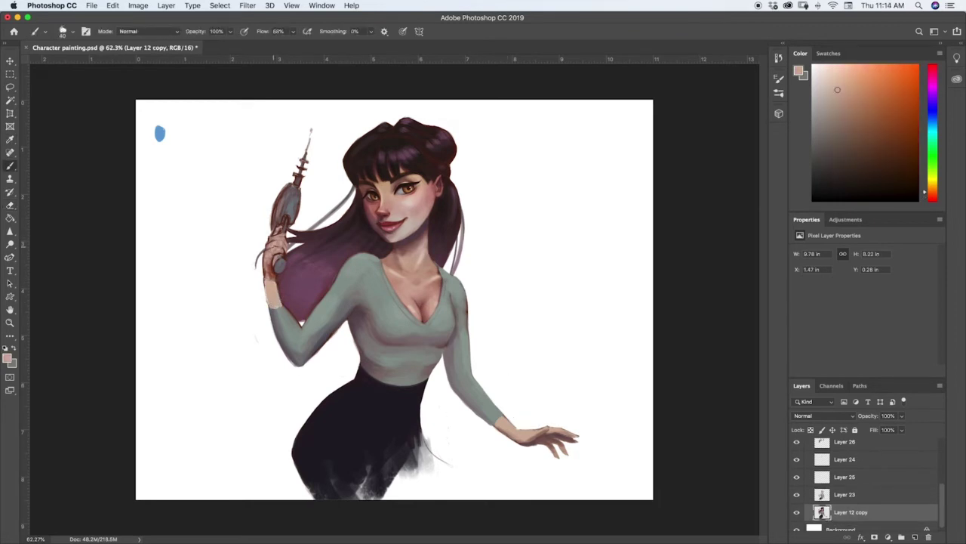
left_click(270, 272, "alt")
left_click_drag(270, 257, 272, 278)
left_click(276, 232, "alt")
key("e")
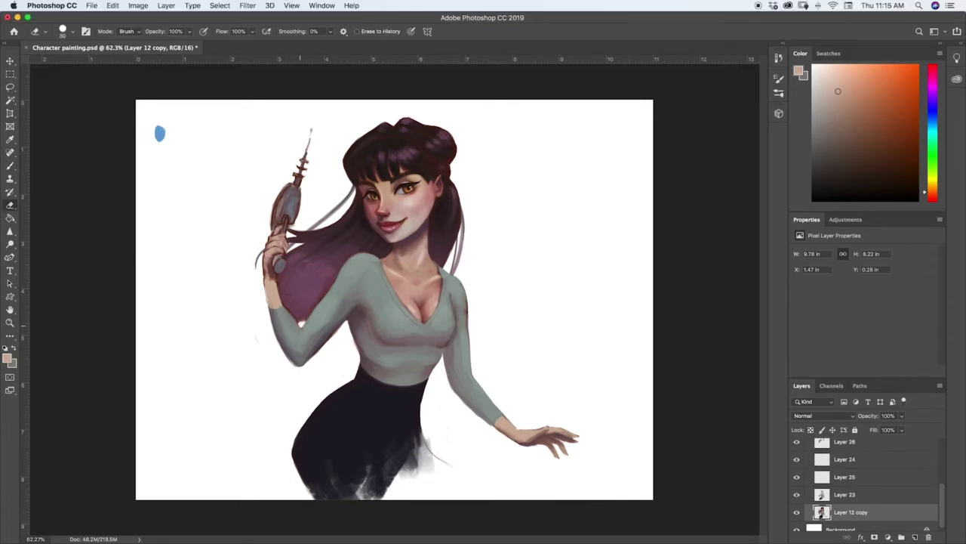
Refine the gun hand's fingers on Layer 12 copy with skin and dark red tones sampled from the hand.
key("x")
key("b")
left_click(277, 247, "alt")
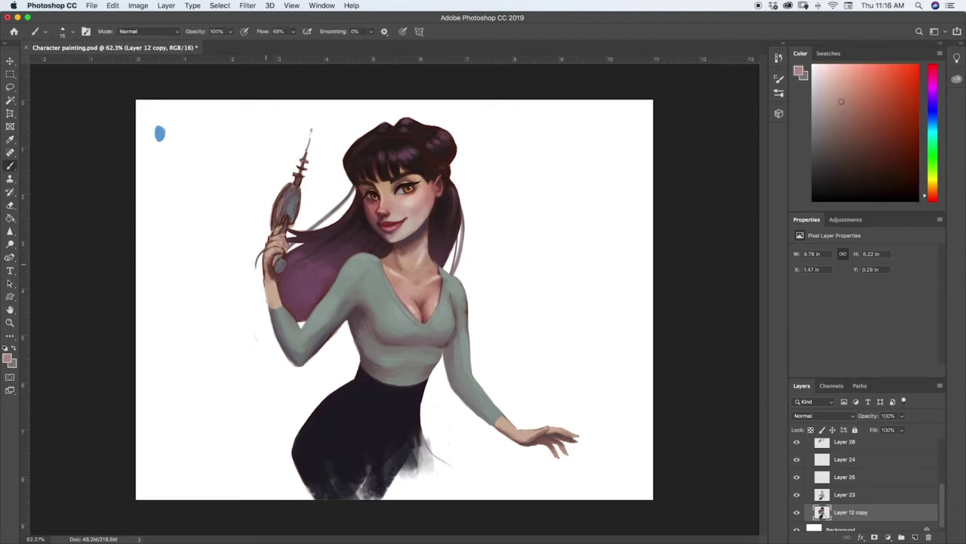
left_click(271, 243, "alt")
left_click(285, 223, "alt")
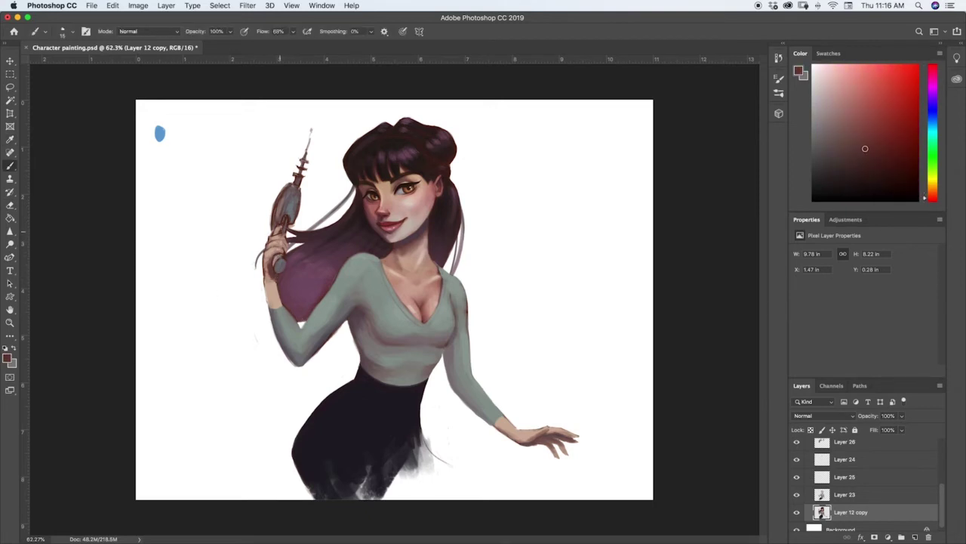
left_click(277, 243, "alt")
left_click(269, 268, "alt")
Paint over the ray gun's rough outlines and body with gray tones sampled from the gun.
left_click(293, 201, "alt")
left_click(293, 202, "alt")
left_click_drag(295, 216, 299, 191)
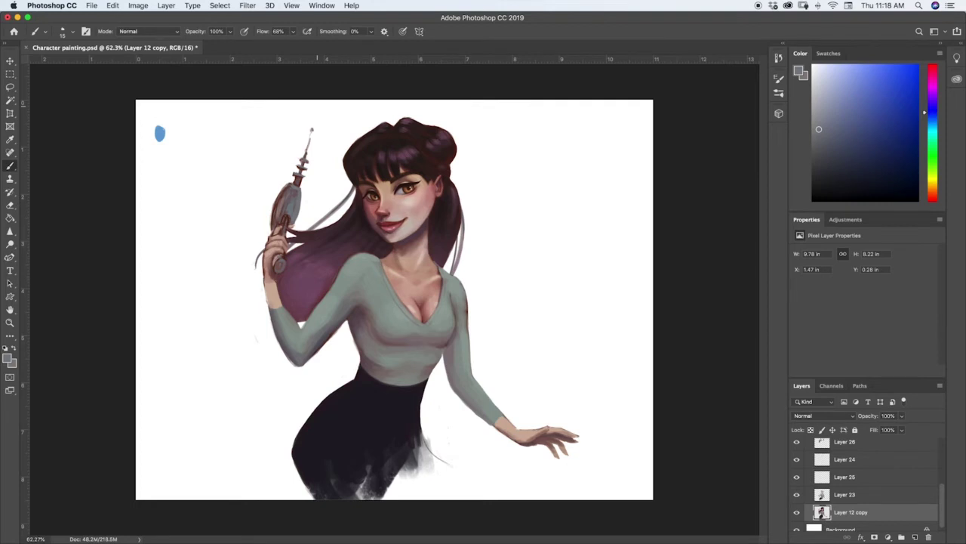
left_click(286, 199, "alt")
left_click_drag(280, 215, 287, 203)
left_click(277, 217, "alt")
On Layer 23, shade the raised wrist and heel of the hand with sampled muted skin tones.
left_click(269, 295, "alt")
key("e")
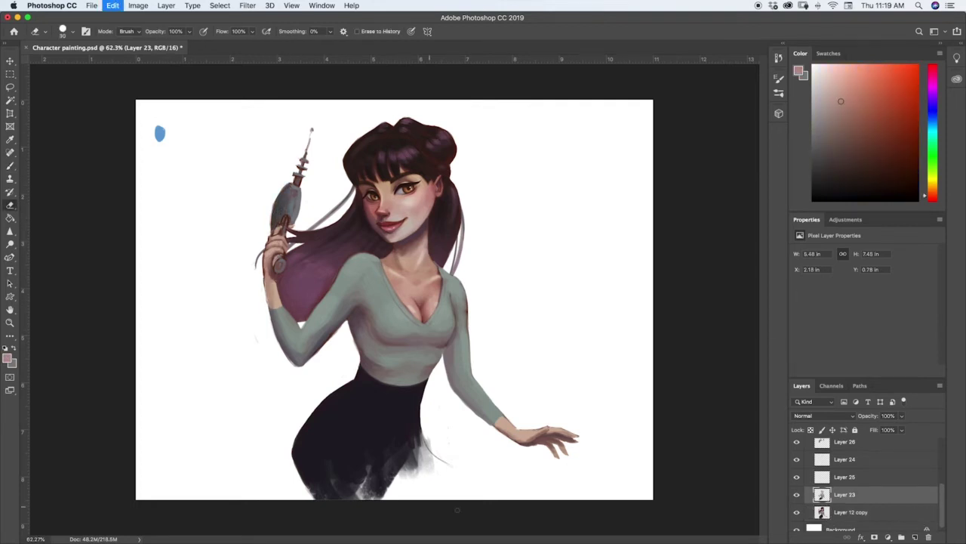
left_click(859, 494)
key("b")
left_click(270, 272, "alt")
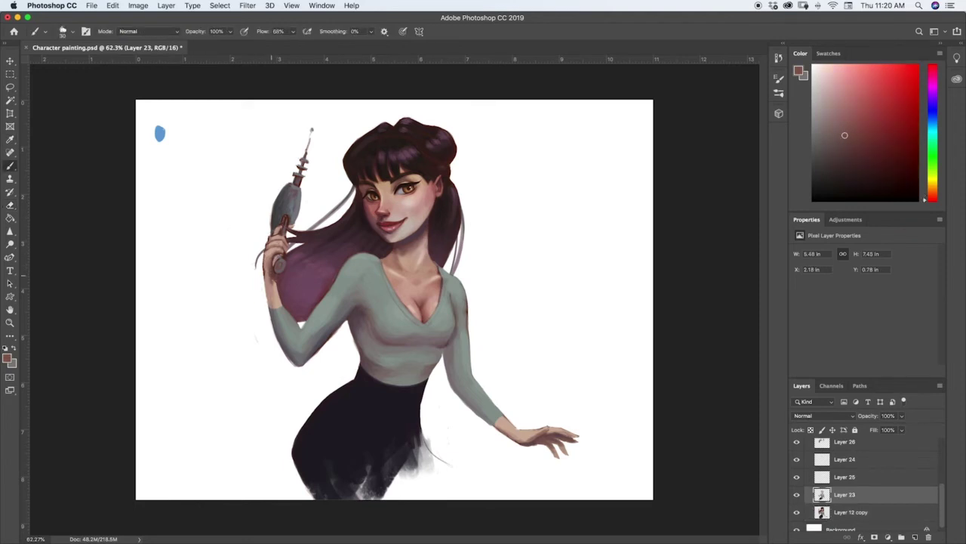
left_click(271, 289, "alt")
left_click(269, 266, "alt")
left_click(441, 366, "alt")
Switch to Layer 12 copy and touch up the ray gun with a color sampled from its lower body.
key("e")
left_click(851, 512)
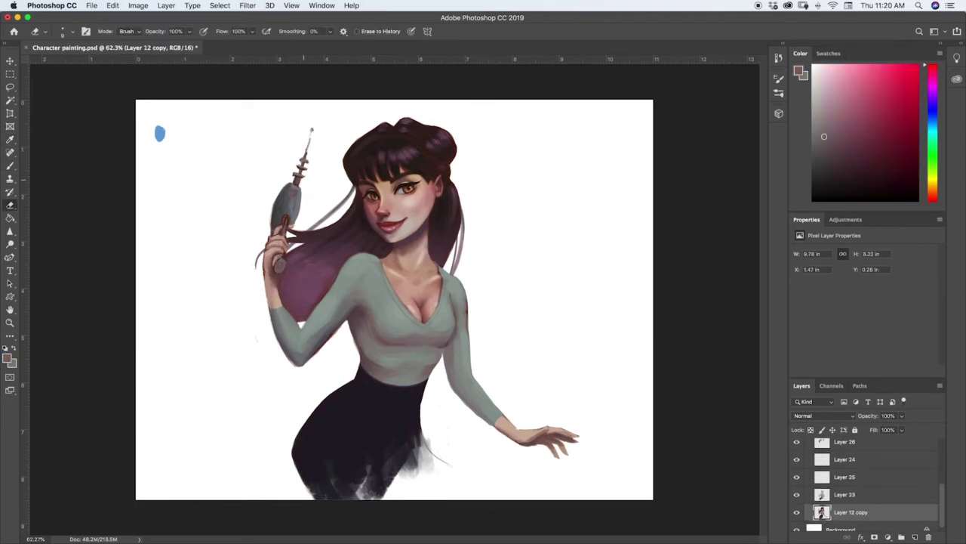
key("b")
left_click(295, 216, "alt")
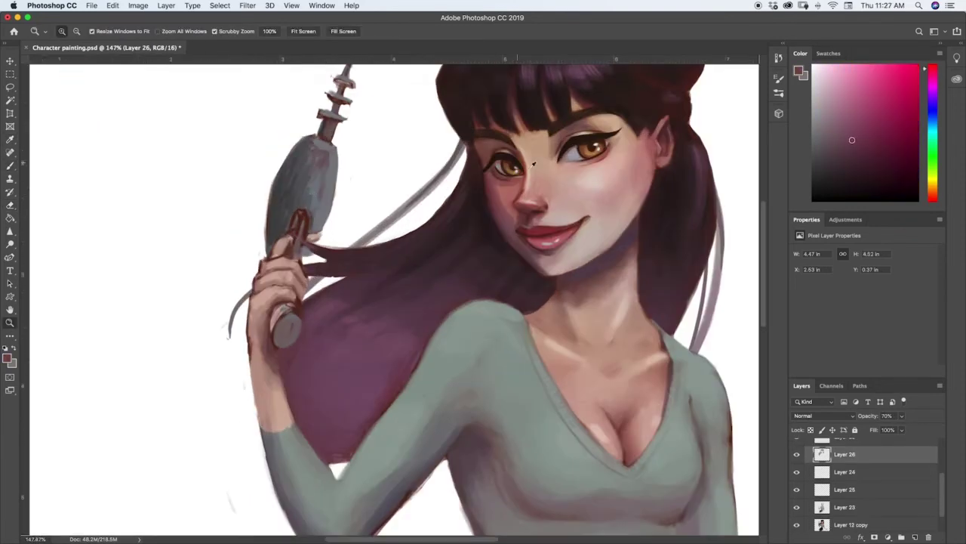
On Layer 26, clean up the raised wrist's outer edge and repaint it with sampled skin tones.
mouse_move(260, 427)
left_mouse_down()
mouse_move(250, 339)
mouse_move(250, 368)
left_mouse_up()
key("e")
key("b")
left_click(253, 347, "alt")
left_click(250, 350, "alt")
left_click(251, 341, "alt")
left_click(267, 394, "alt")
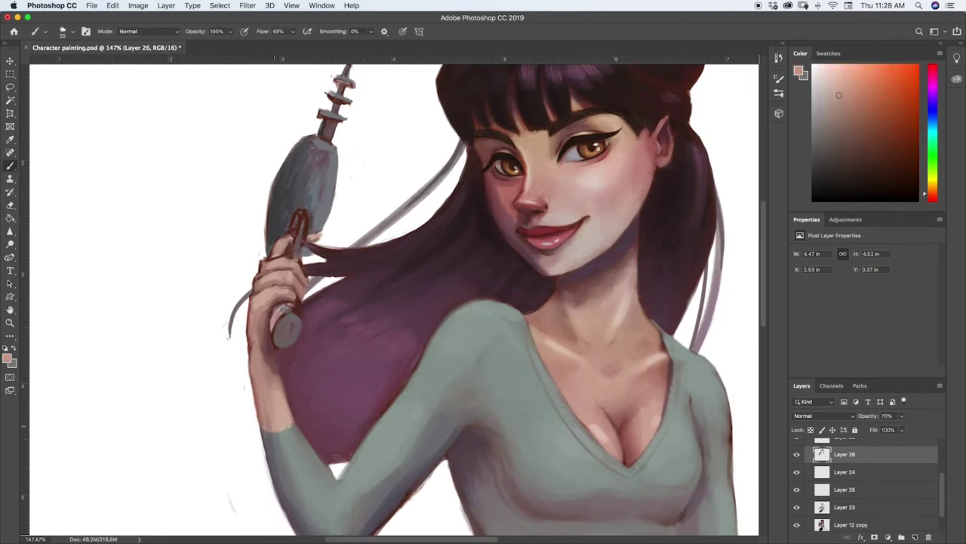
Blend the raised wrist and forearm skin with an enlarged brush and sampled skin colors.
key("e")
key("b")
key("bracketright")
key("bracketright")
key("bracketright")
key("bracketright")
key("bracketright")
key("bracketright")
left_click(268, 383, "alt")
left_click(269, 372, "alt")
Shade the gun hand's palm and fingers around the grip with sampled reddish skin tones.
left_click(269, 341, "alt")
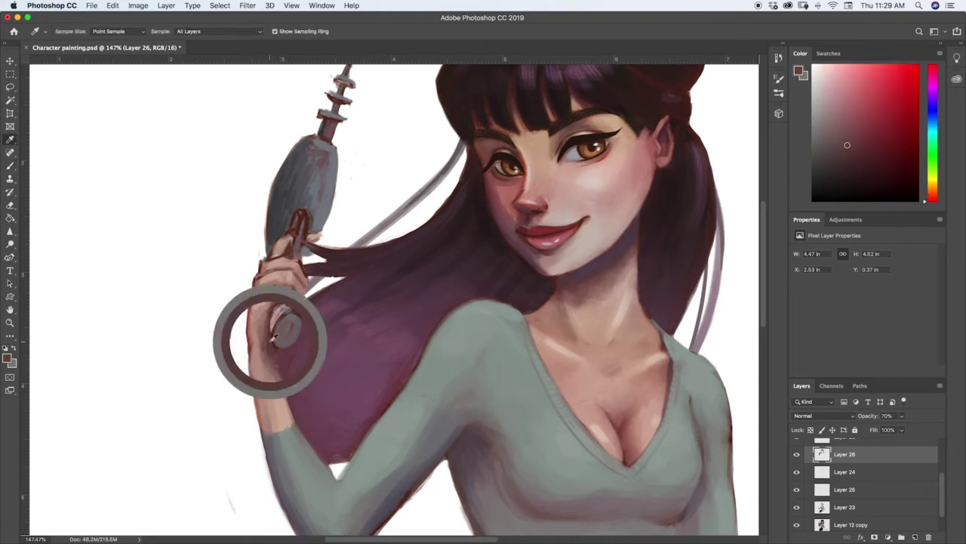
left_click(268, 317, "alt")
left_click(295, 292, "alt")
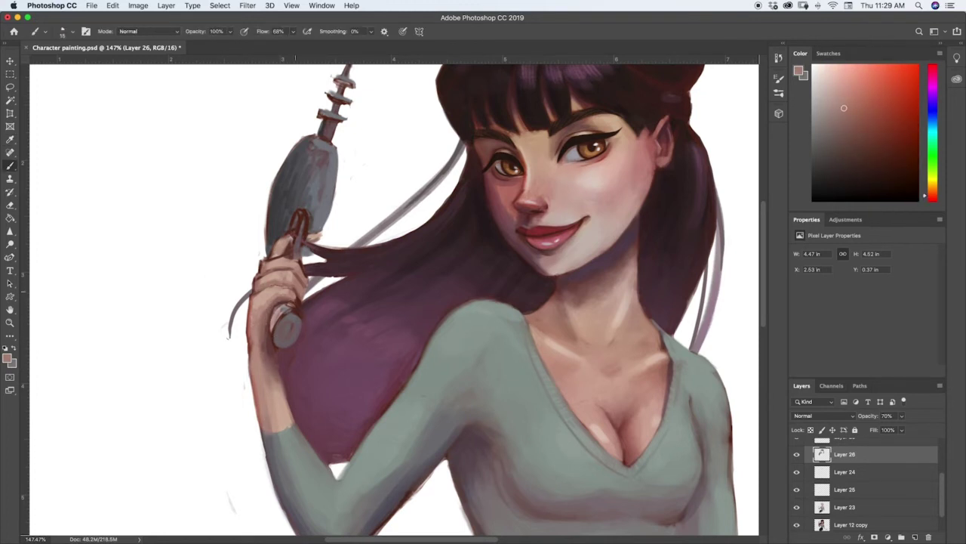
left_click(295, 268, "alt")
On Layer 12 copy, erase the rough edges around the gun hand's fingers.
left_click(851, 524)
key("e")
mouse_move(264, 257)
left_mouse_down()
mouse_move(260, 271)
mouse_move(296, 304)
left_mouse_up()
On Layer 26, repaint the gun hand's knuckles and fingers with sampled skin tones.
key("b")
left_click(294, 290, "alt")
left_click(844, 453)
mouse_move(303, 268)
left_mouse_down()
mouse_move(299, 290)
mouse_move(276, 275)
mouse_move(286, 250)
left_mouse_up()
left_click(255, 308, "alt")
left_click(274, 270, "alt")
Rework the fingertip area beside the gun's lower edge with sampled skin and gray tones.
left_click(311, 231, "alt")
left_click(309, 235, "alt")
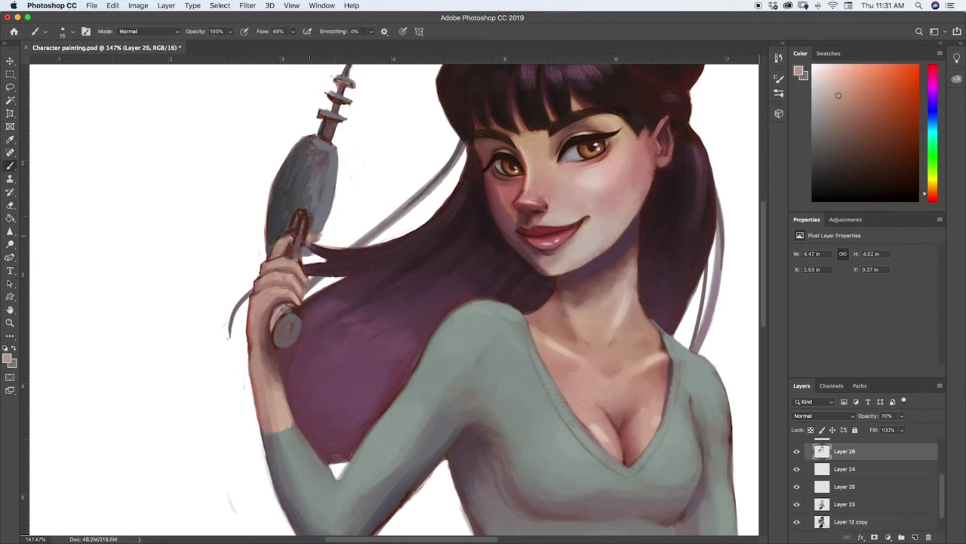
left_click(317, 234, "alt")
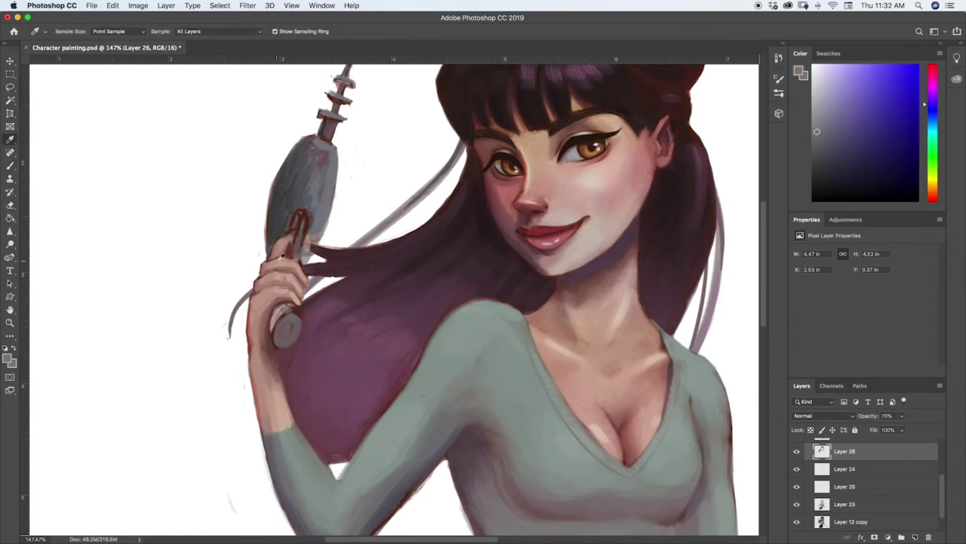
left_click(292, 236, "alt")
On Layer 26, paint the lowered wrist and upper edge of the hand with sampled skin tones and a smaller brush.
mouse_move(942, 495)
left_mouse_down()
mouse_move(942, 461)
mouse_move(942, 477)
left_mouse_up()
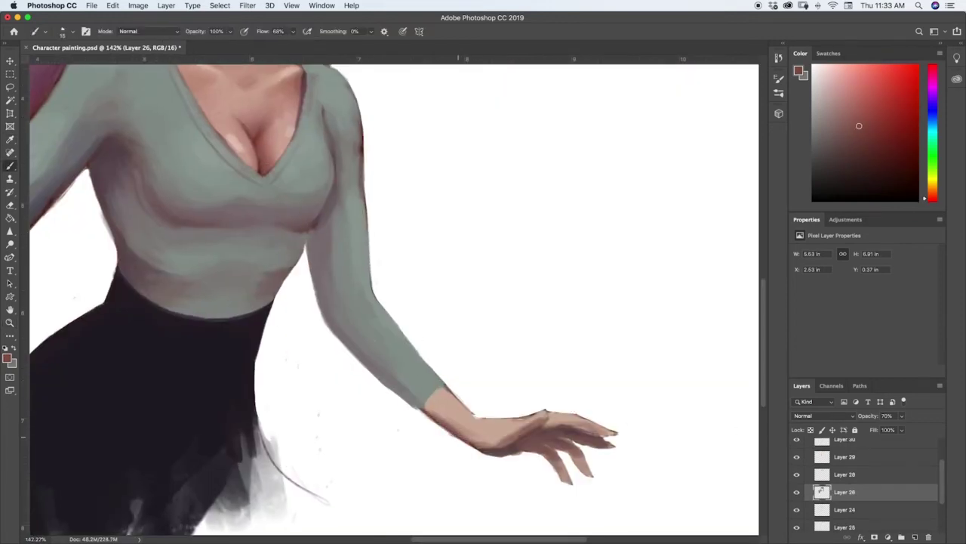
key("e")
key("b")
left_click(459, 423, "alt")
left_click(474, 421, "alt")
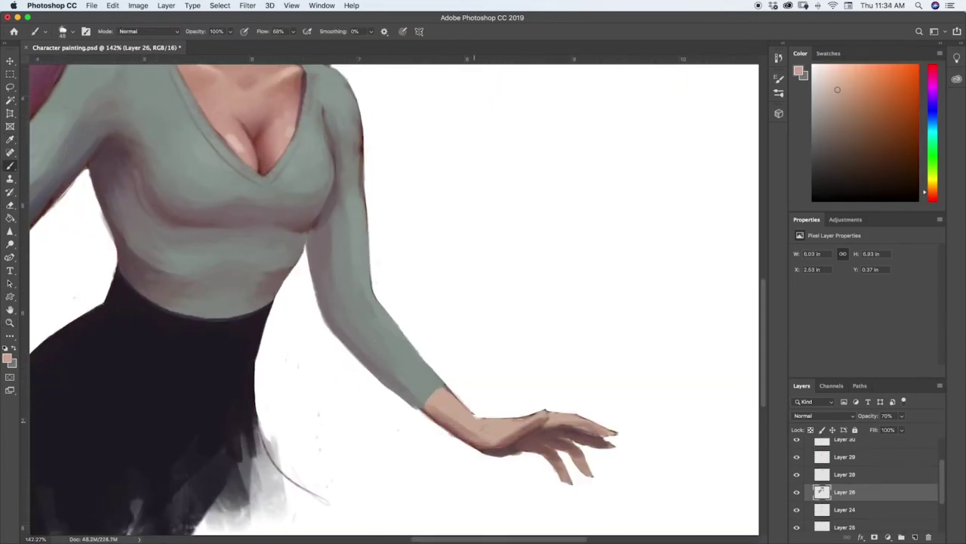
key("bracketleft")
key("bracketleft")
key("bracketleft")
mouse_move(445, 389)
left_mouse_down()
mouse_move(464, 406)
mouse_move(539, 418)
left_mouse_up()
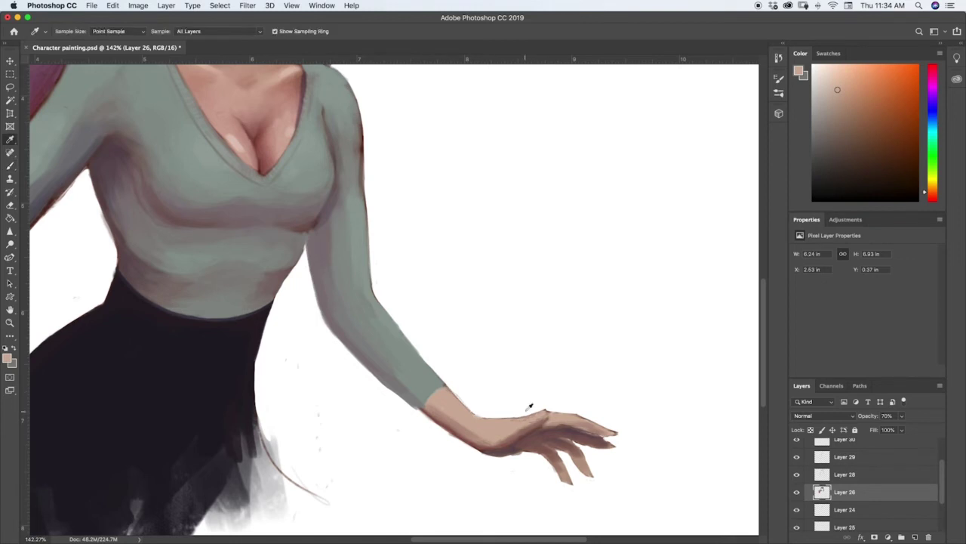
left_click(524, 419, "alt")
On Layer 12 copy, erase the dark outline around the lowered hand's thumb, fingers and palm.
left_click(796, 493)
left_click(797, 493)
left_click_drag(942, 493, 942, 497)
left_click(868, 462)
key("e")
scroll(866, 499, "down", 2)
left_click(838, 512)
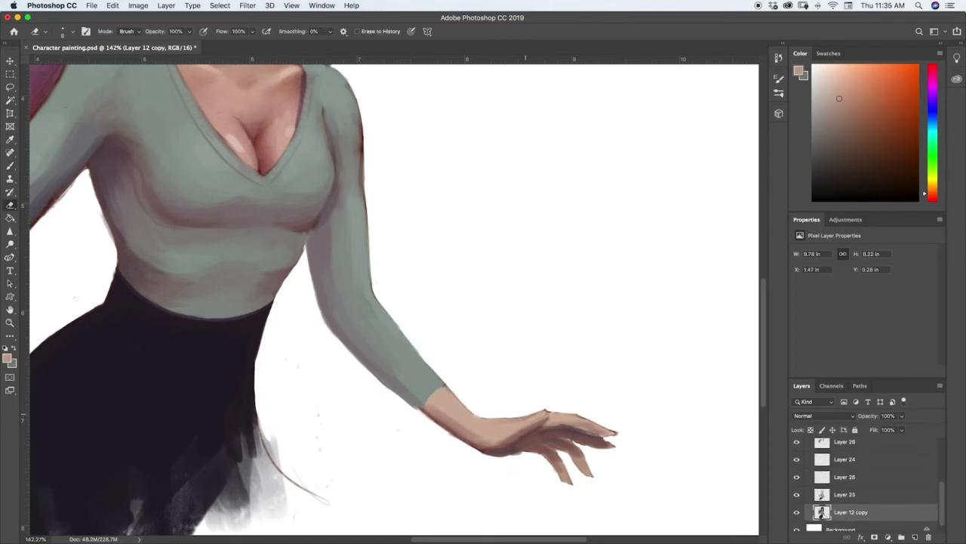
left_click_drag(542, 412, 583, 417)
left_click_drag(552, 463, 566, 482)
left_click_drag(522, 453, 513, 455)
On Layer 26, erase the excess paint along the underside of the lowered wrist.
scroll(853, 472, "up", 2)
left_click(853, 466)
left_click_drag(442, 427, 462, 440)
On Layer 28, paint the lowered hand's fingers with sampled skin tones.
key("b")
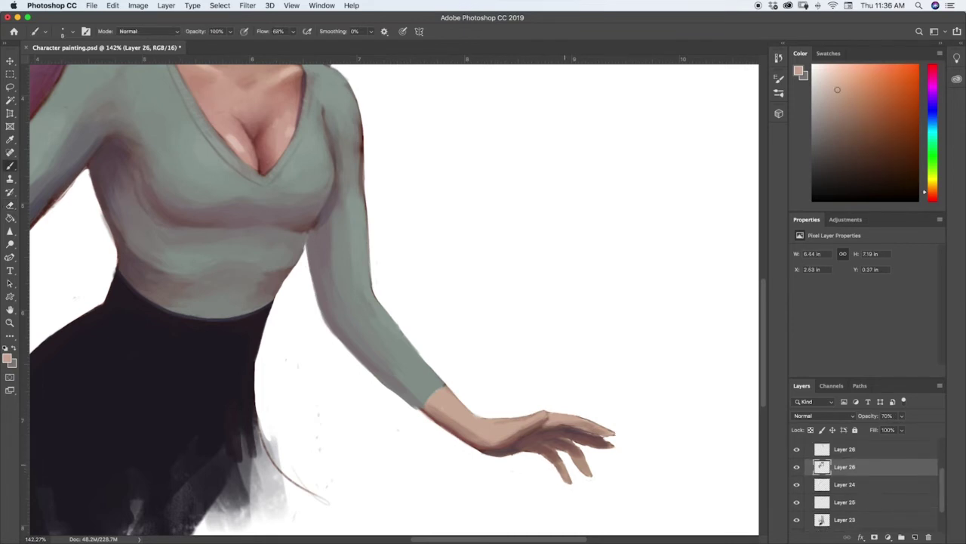
left_click(853, 449)
left_click_drag(557, 455, 570, 479)
mouse_move(577, 451)
left_mouse_down()
mouse_move(591, 475)
mouse_move(560, 462)
mouse_move(607, 446)
mouse_move(573, 453)
left_mouse_up()
left_click(574, 435, "alt")
left_click(543, 451, "alt")
left_click(568, 421, "alt")
On Layer 12 copy, erase the dark outline along the top of the lowered hand's index finger.
key("e")
scroll(800, 520, "down", 2)
left_click(841, 512)
left_click_drag(552, 412, 612, 429)
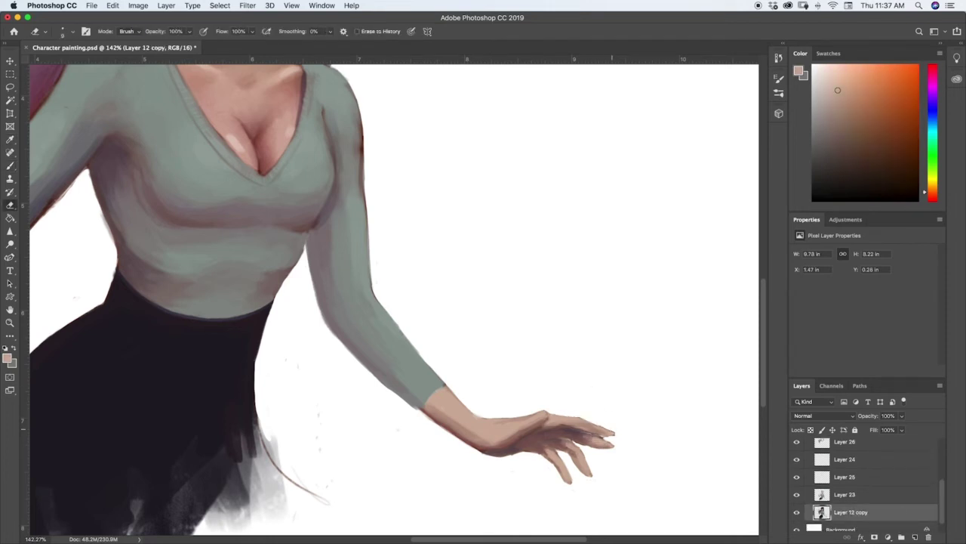
On Layer 28, extend and refine the fingertips of the lowered hand with the skin color.
key("z")
left_click_drag(588, 476, 521, 475)
left_click_drag(574, 459, 627, 459)
scroll(860, 476, "up", 2)
left_click(855, 462)
left_click_drag(616, 498, 657, 499)
key("b")
left_click_drag(588, 379, 606, 382)
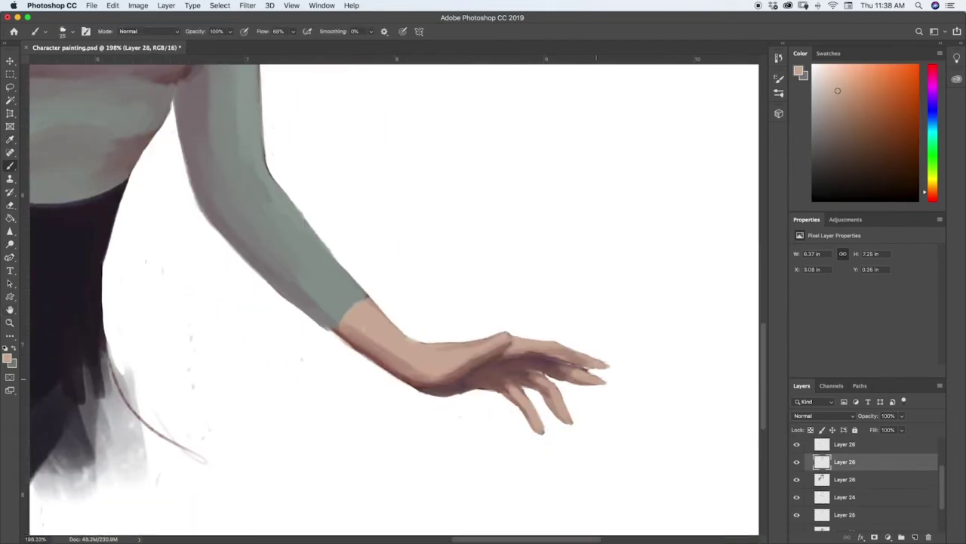
On Layer 12 copy, erase the stray paint between the lowered hand's upper fingers.
key("e")
scroll(853, 506, "down", 2)
left_click(850, 522)
left_click_drag(545, 375, 563, 380)
left_click_drag(575, 367, 597, 373)
scroll(853, 483, "up", 2)
On Layer 28, sharpen the lower corner of the sleeve's cuff with a color sampled from the sleeve.
left_click(853, 450)
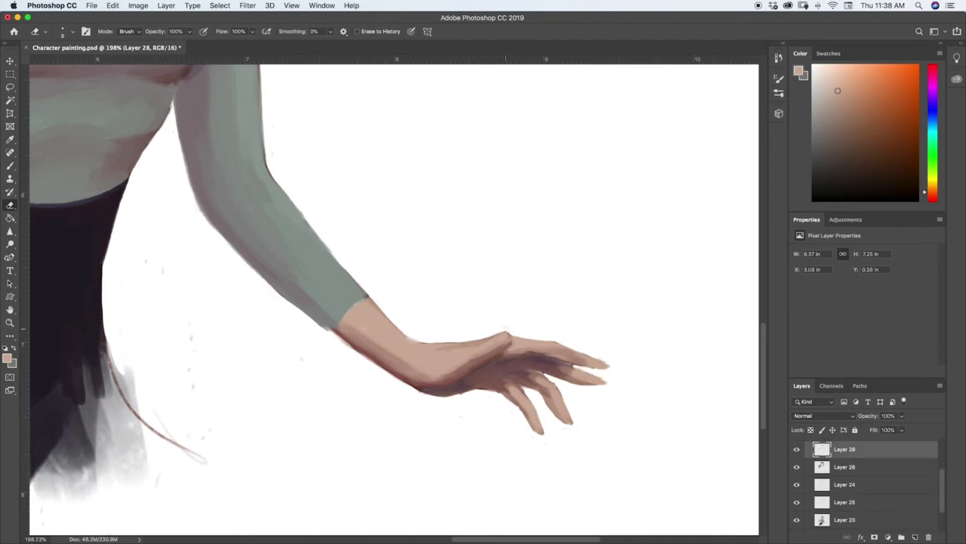
key("b")
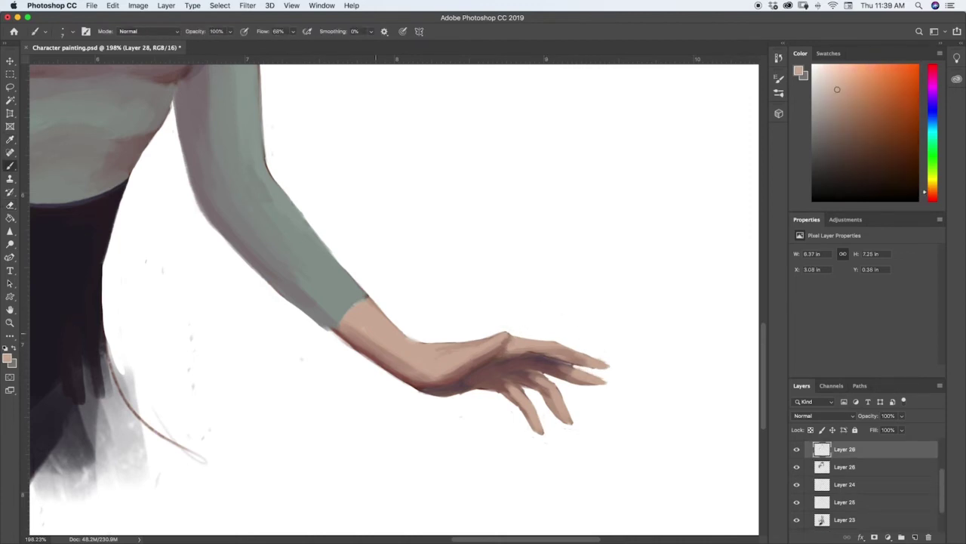
left_click(334, 319, "alt")
left_click_drag(325, 328, 337, 333)
Smooth the lowered forearm's sleeve and cuff with an enlarged brush and sampled gray-green tones.
key("]")
key("]")
key("]")
key("]")
key("]")
key("]")
key("]")
left_click(297, 248, "alt")
left_click_drag(250, 249, 296, 301)
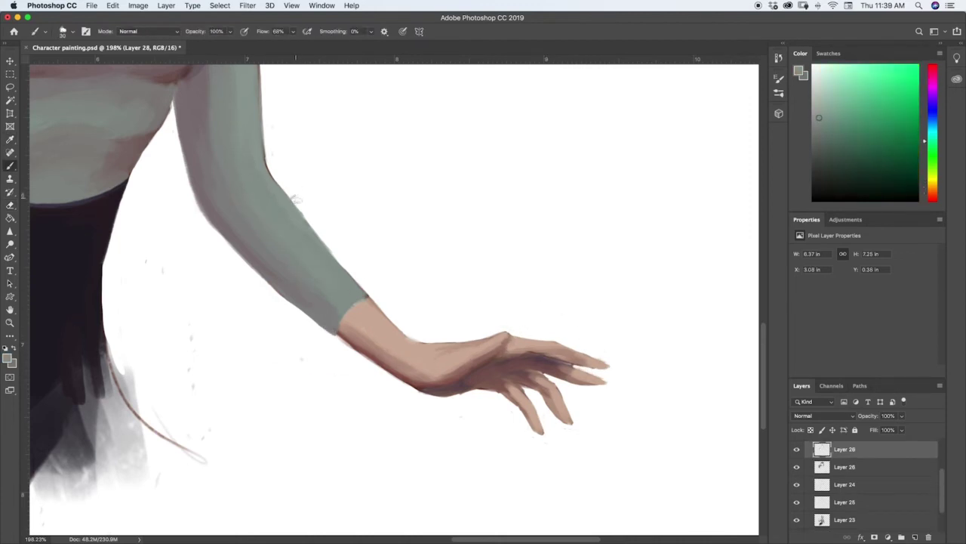
left_click(347, 313, "alt")
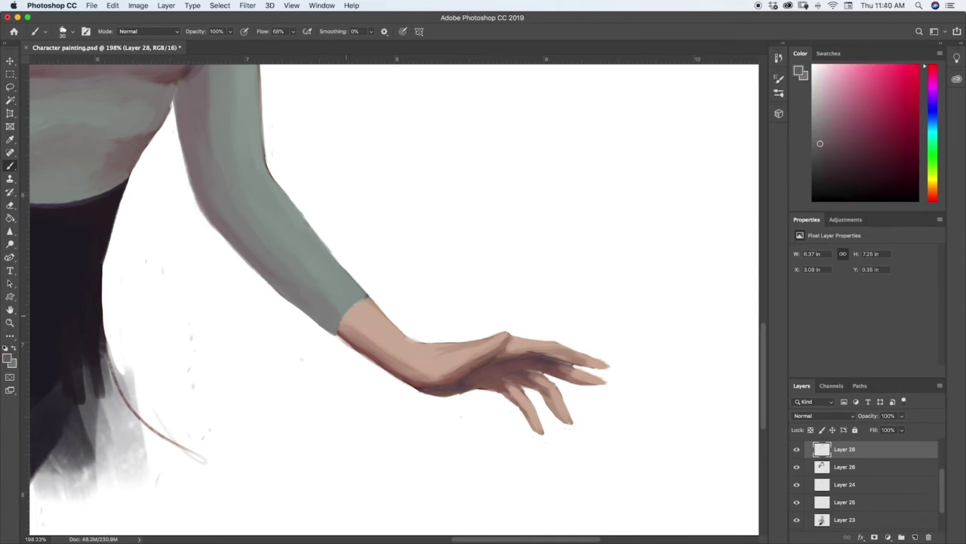
left_click(358, 287, "alt")
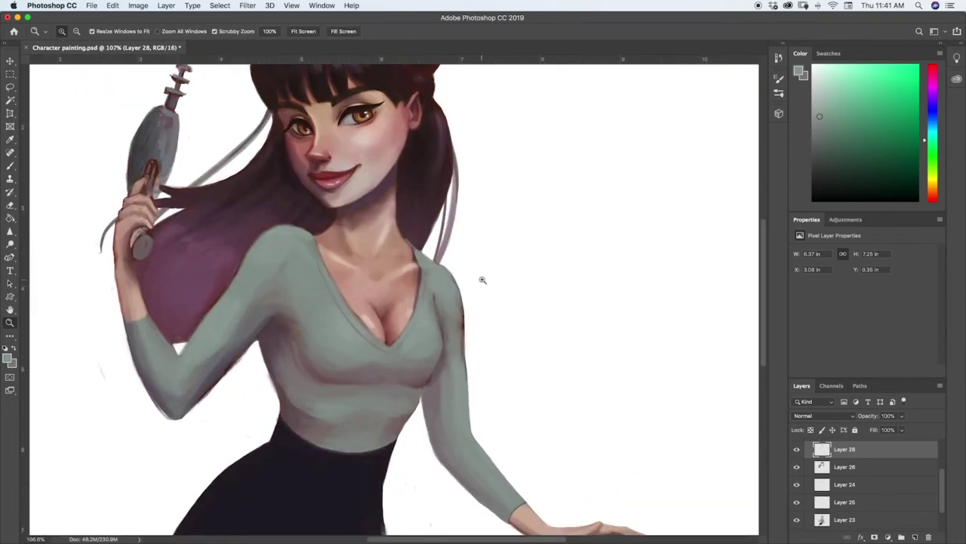
On Layer 23, erase the rough outer edge of the lowered arm's upper sleeve.
left_click_drag(465, 332, 463, 294)
left_click(868, 503)
left_click_drag(942, 499, 942, 485)
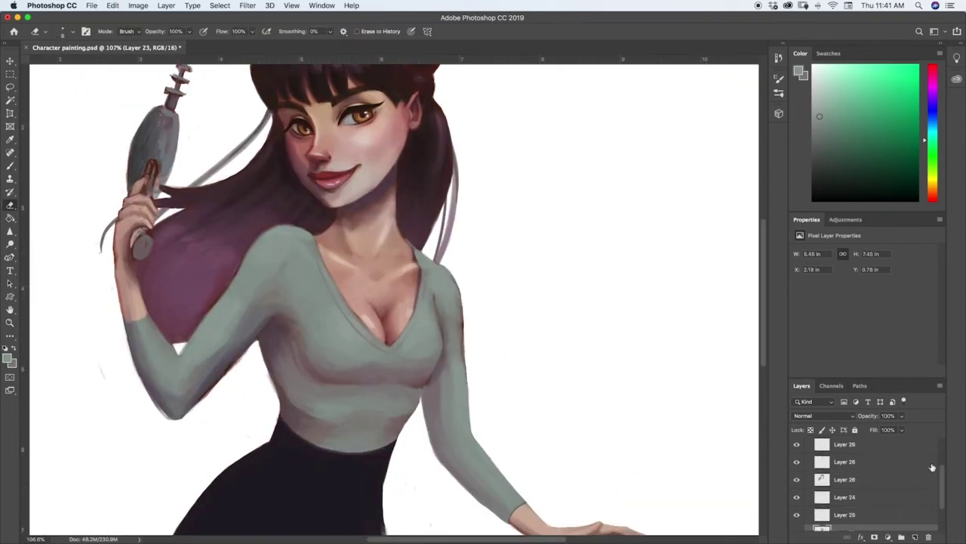
On Layer 28, paint the lowered arm's shoulder and upper sleeve in sampled light sage green with an enlarged brush.
left_click(931, 463)
key("b")
left_click(438, 273, "alt")
left_click_drag(444, 276, 437, 270)
key("super+z")
key("]")
key("]")
key("]")
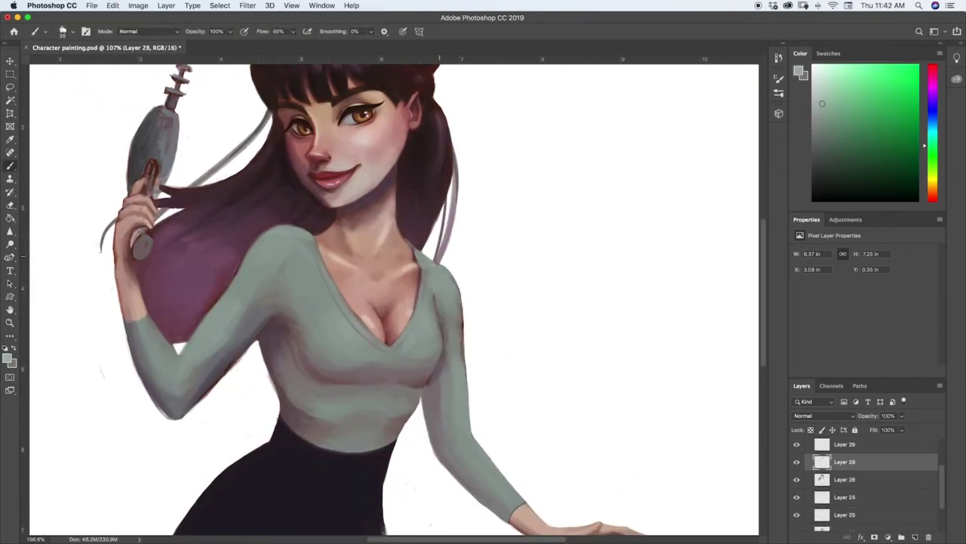
key("]")
mouse_move(410, 238)
left_mouse_down()
mouse_move(447, 287)
mouse_move(462, 329)
left_mouse_up()
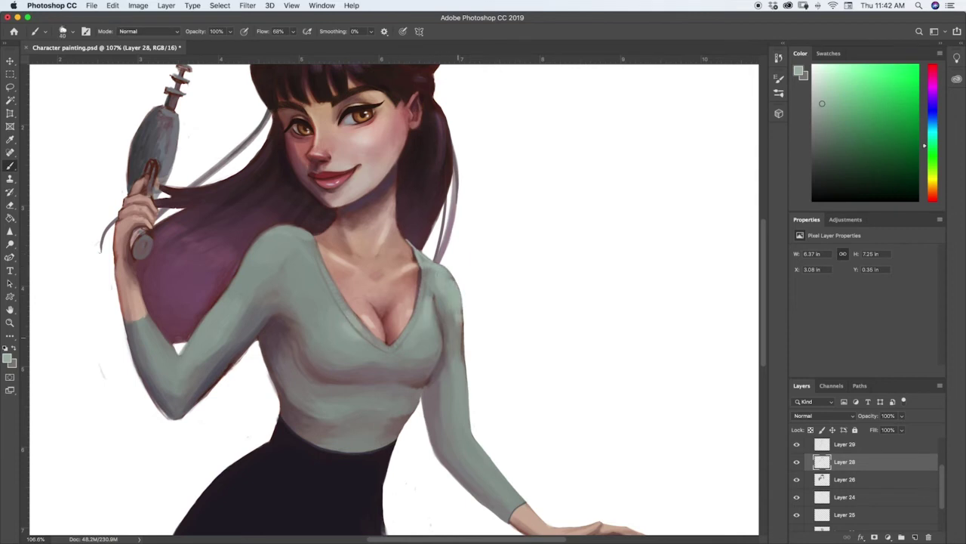
Lighten the outer edge of the lowered forearm's sleeve and blend the elbow with sampled greens.
left_click(453, 397, "alt")
left_click(455, 420, "alt")
left_click_drag(468, 437, 518, 500)
left_click(462, 453, "alt")
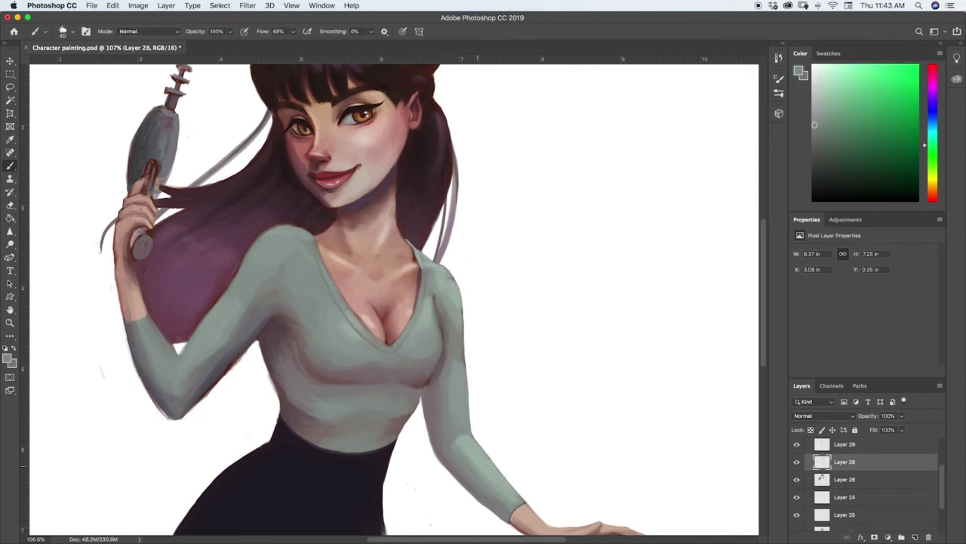
left_click(454, 439, "alt")
Soften the shading on the shoulder, armpit fold and inner upper sleeve with sampled gray-green tones.
left_click(432, 279, "alt")
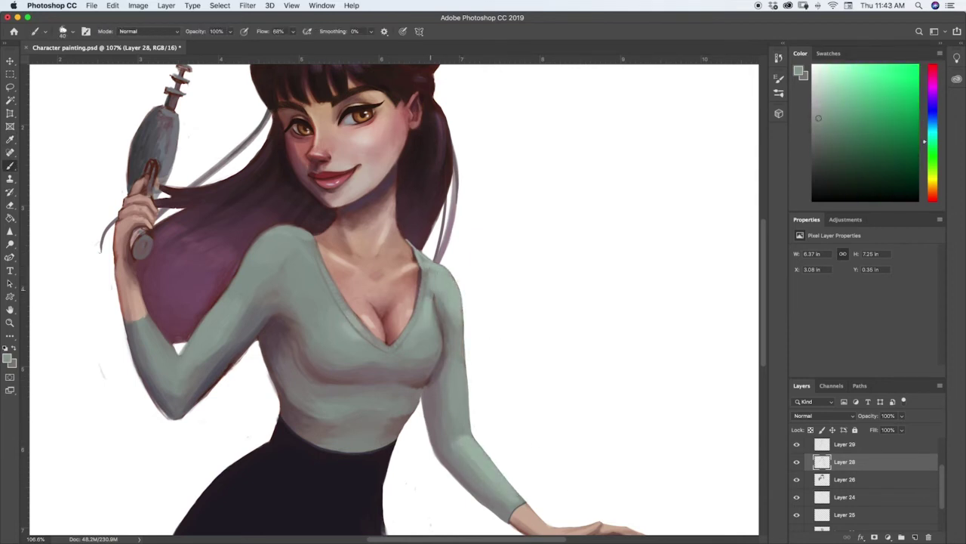
left_click(426, 394, "alt")
left_click(428, 375, "alt")
left_click(430, 360, "alt")
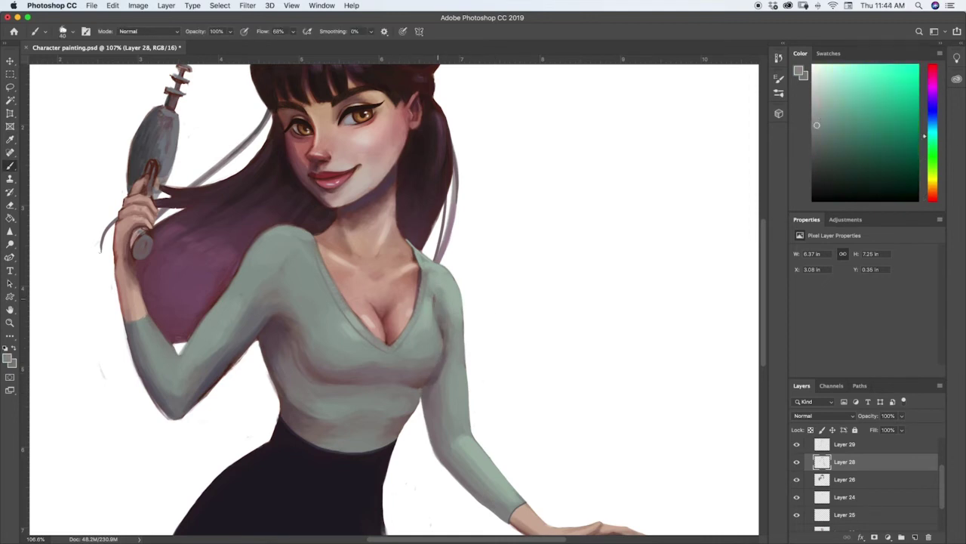
left_click(266, 333, "alt")
Refine the sweater's side shading next to the lowered arm with sampled gray tones.
key("[")
key("[")
key("[")
key("[")
key("[")
key("[")
left_click(423, 411, "alt")
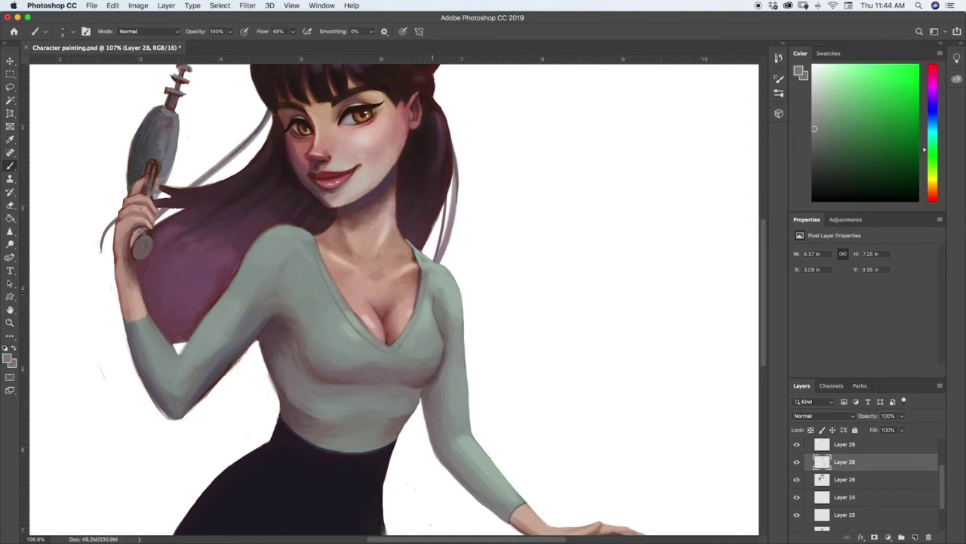
key("]")
key("]")
key("]")
key("]")
left_click(435, 382, "alt")
Blend the sweater's shadow below the raised arm's armpit with sampled tones and a larger brush.
left_click(287, 341, "alt")
left_click(281, 332, "alt")
mouse_move(299, 352)
left_mouse_down()
mouse_move(321, 382)
mouse_move(298, 366)
left_mouse_up()
left_click(294, 349, "alt")
key("]")
key("]")
key("]")
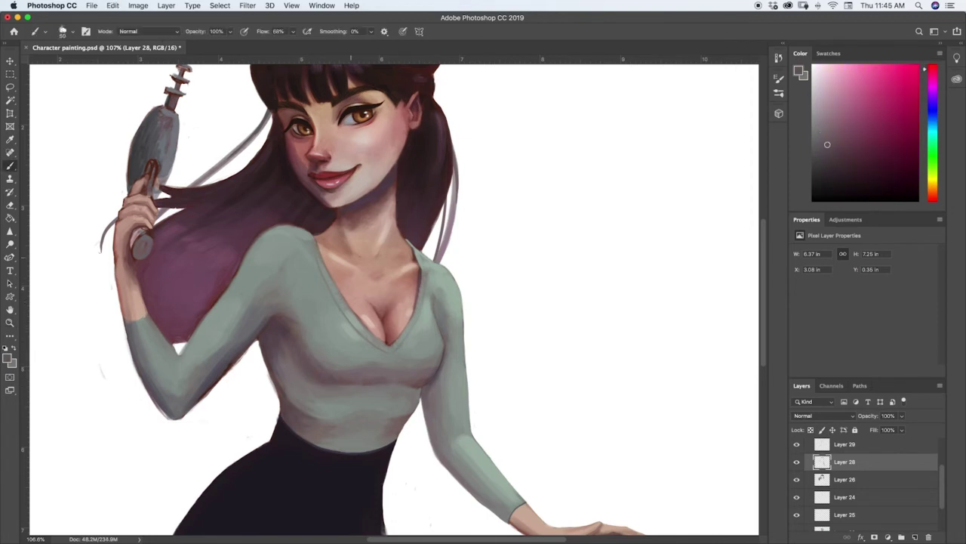
mouse_move(471, 251)
left_mouse_down()
mouse_move(451, 296)
mouse_move(480, 299)
left_mouse_up()
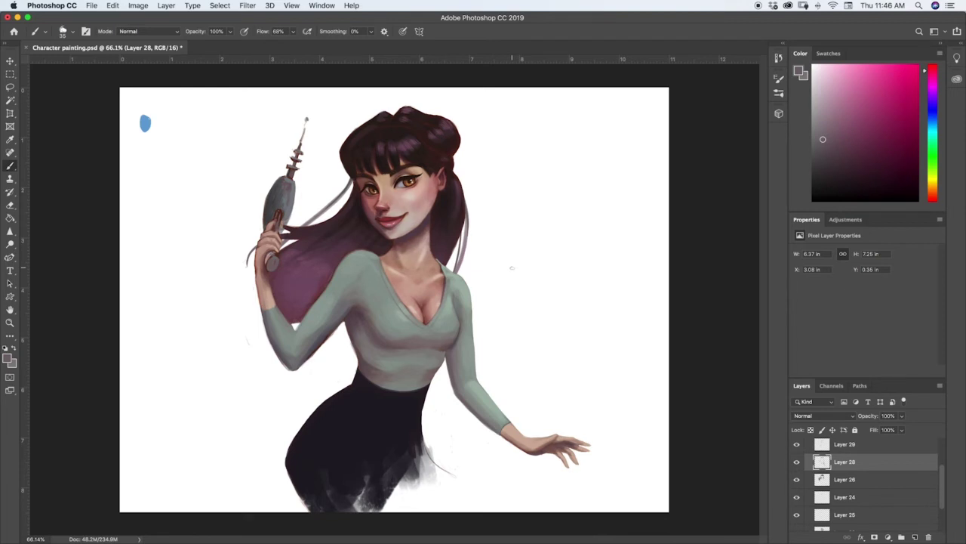
Touch up the fingers of the gun-holding hand in sampled skin color with a reduced brush.
left_click(272, 237, "alt")
key("[")
key("[")
key("[")
left_click_drag(276, 242, 274, 247)
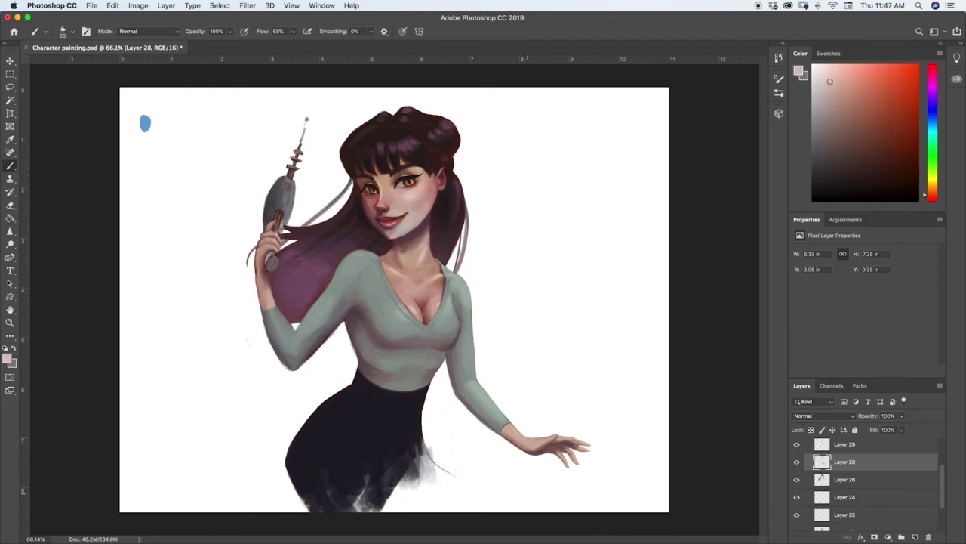
Shade the outer edge of the raised forearm with sampled reddish brown and blend it with sampled skin tones.
left_click(261, 294, "alt")
key("]")
left_click_drag(262, 298, 264, 309)
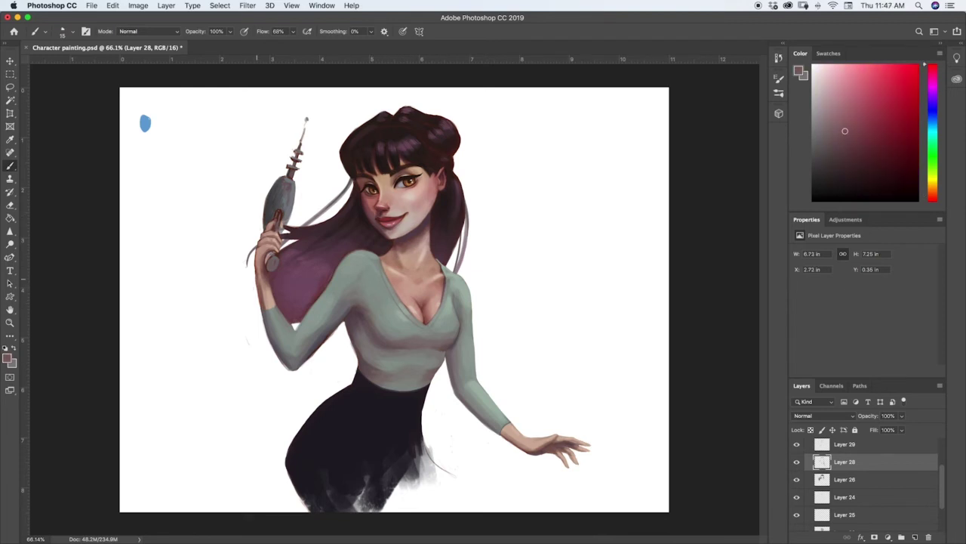
left_click(262, 281, "alt")
left_click_drag(257, 249, 265, 306)
key("]")
left_click(265, 270, "alt")
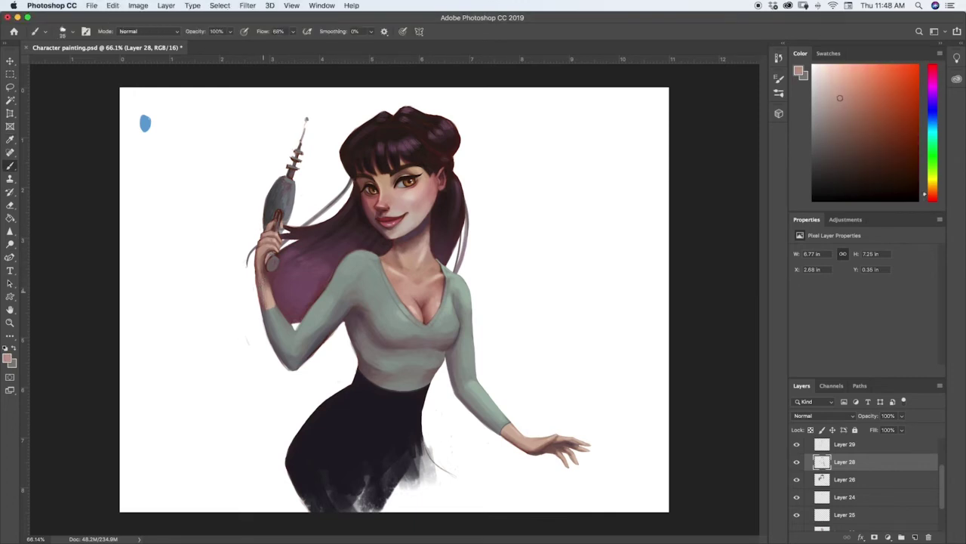
Define the wrist and sleeve cuff of the raised arm with muted dark reds and a sampled cuff color.
left_click(869, 140)
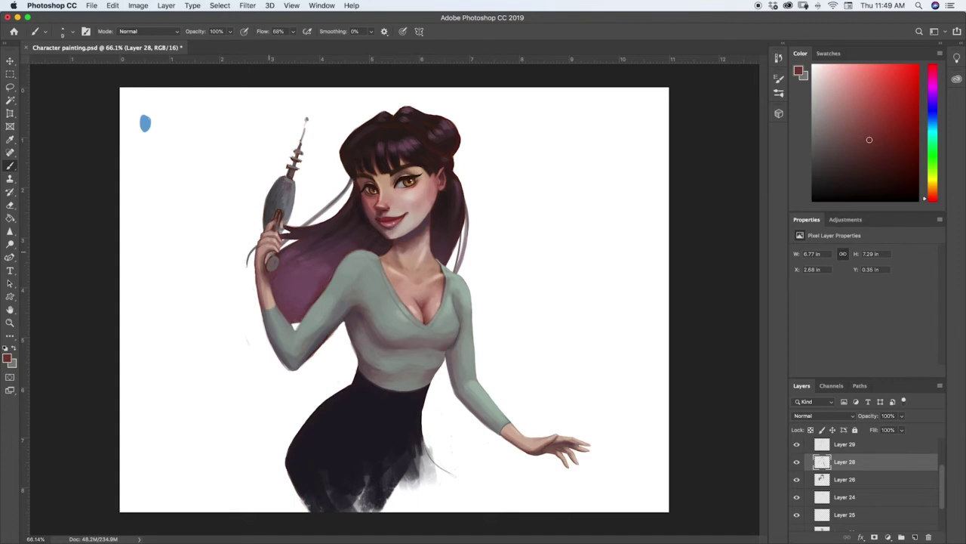
left_click(842, 124)
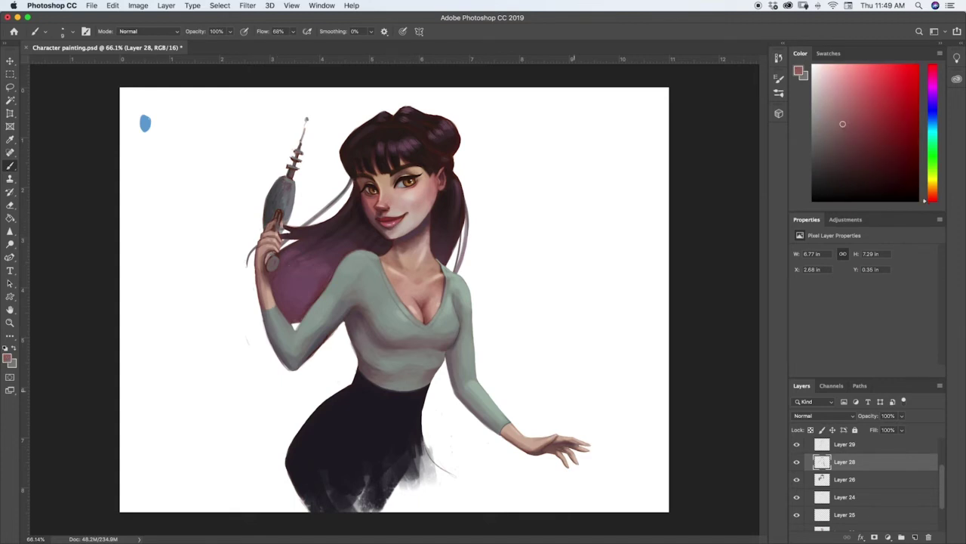
left_click(856, 150)
left_click(273, 305, "alt")
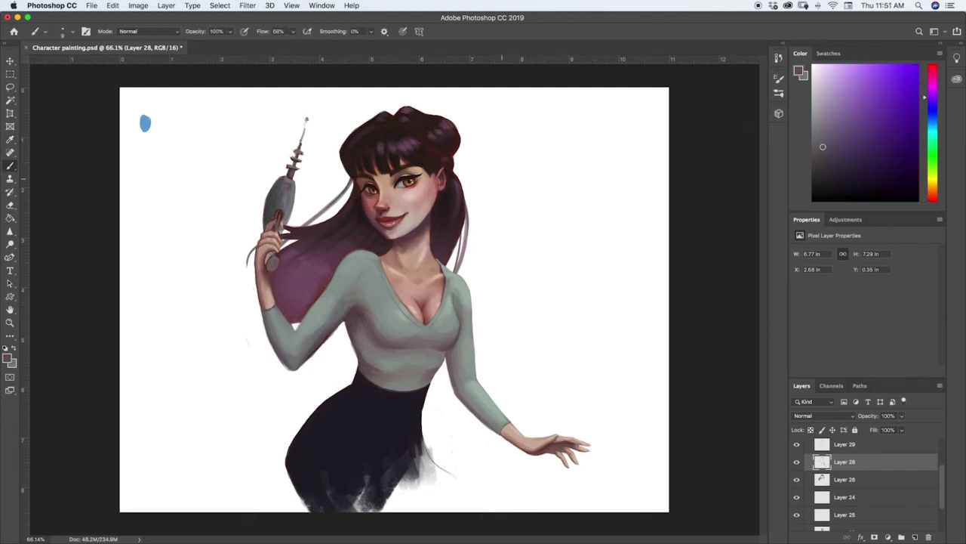
On Layer 28, paint the body of the ray gun in dark gray.
left_click(466, 243, "alt")
key("]")
key("i")
left_click(331, 312)
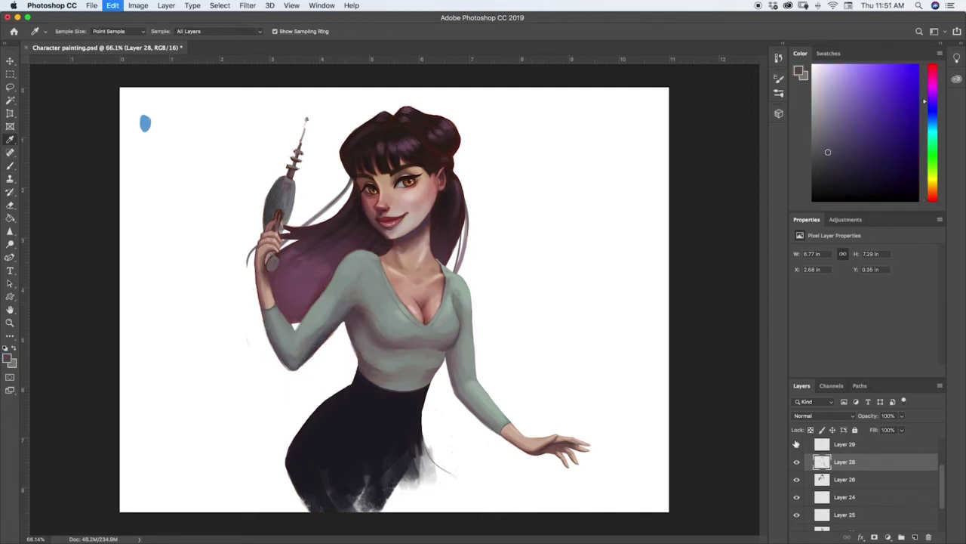
left_click(845, 446)
left_click(846, 463)
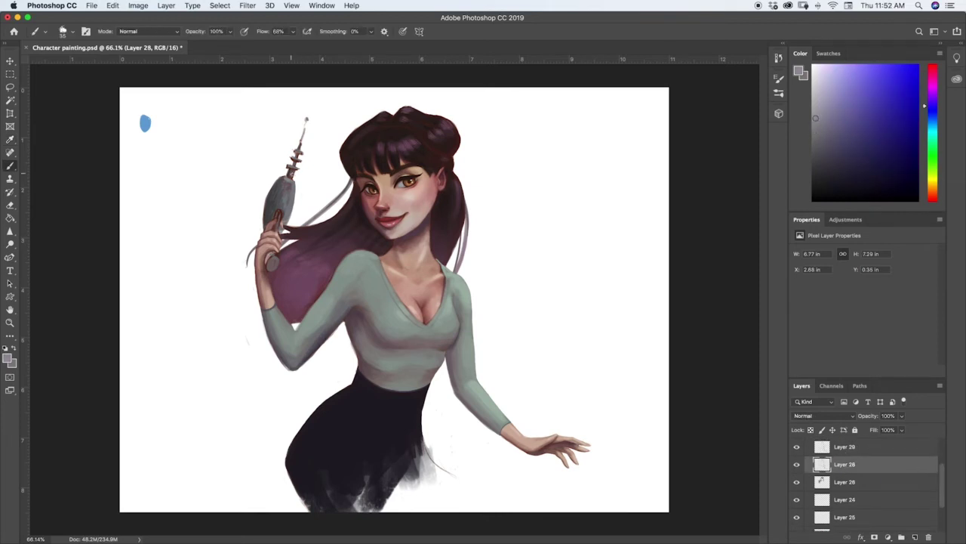
left_click(277, 259)
key("b")
left_click(281, 198, "alt")
left_click_drag(280, 187, 285, 210)
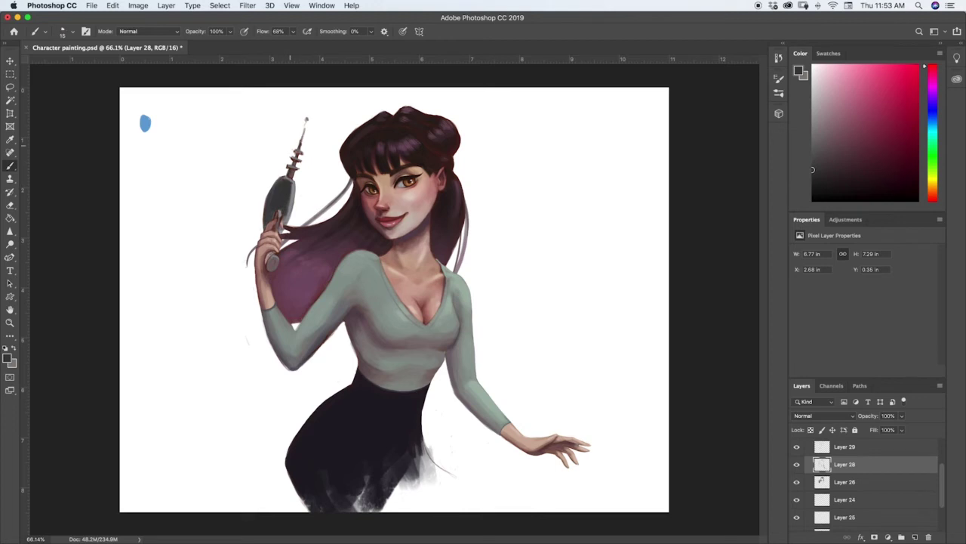
Deepen the dark core of the ray gun's body on Layer 28 with sampled near-black gray.
left_click(291, 210, "alt")
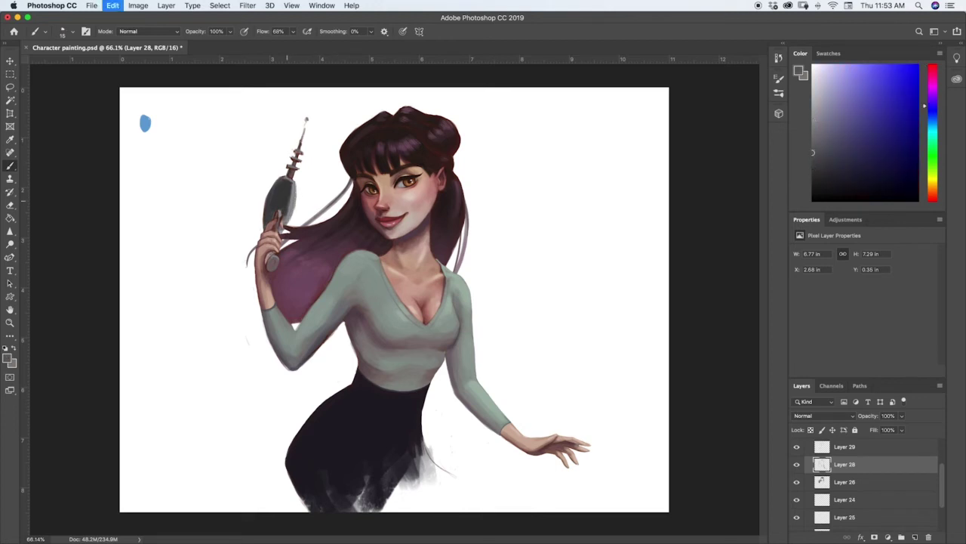
key("alt+bracketright")
left_click(276, 206, "alt")
left_click(286, 207, "alt")
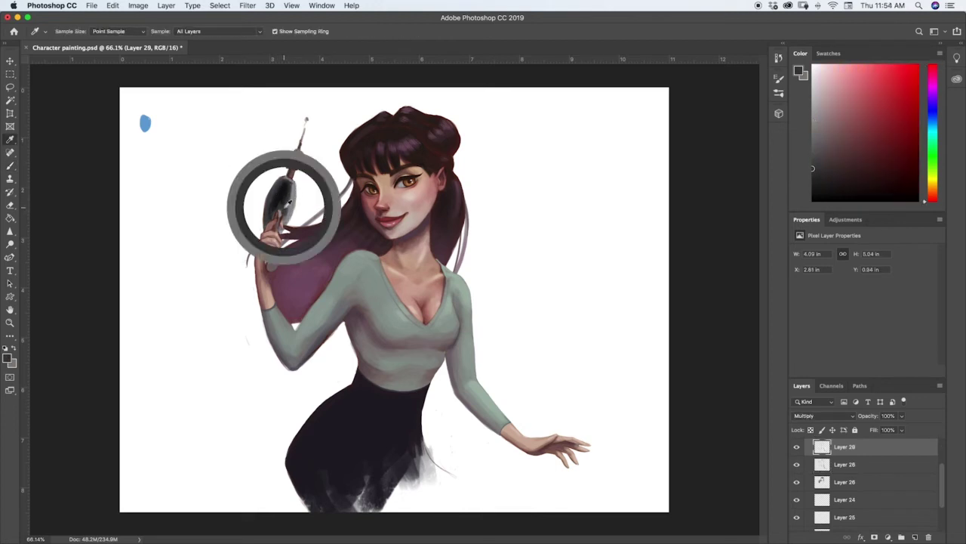
key("e")
key("alt+bracketleft")
key("bracketright")
key("super+z")
key("b")
left_click_drag(282, 184, 271, 214)
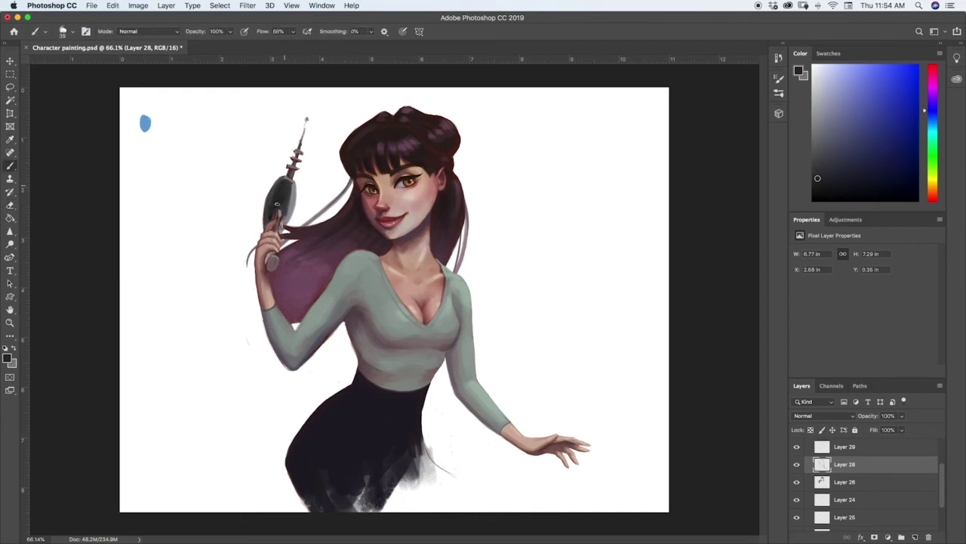
Blend the transition between the gun body's dark core and its lighter edge with sampled grays.
left_click(289, 202, "alt")
left_click(289, 208, "alt")
left_click(280, 206, "alt")
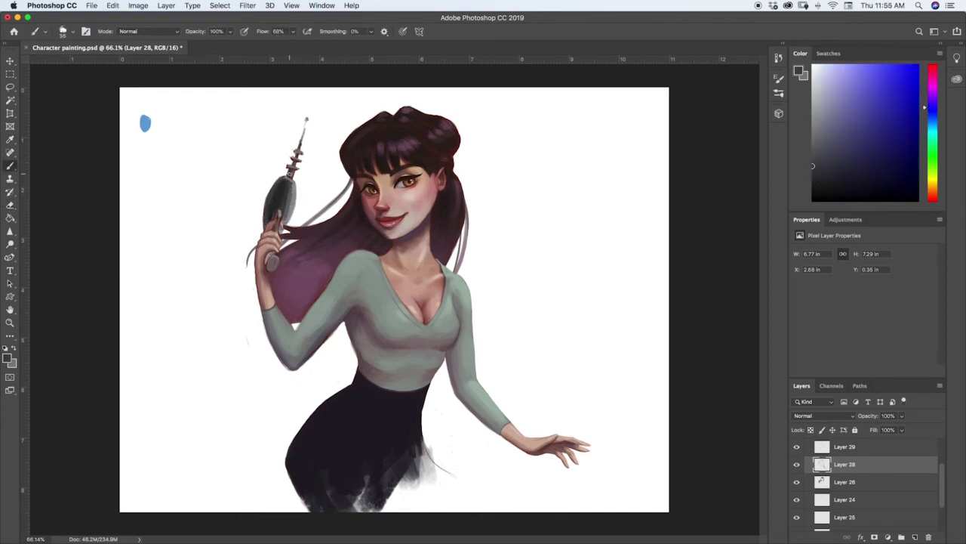
Detail the round end of the gun's grip with a small brush and sampled grays.
left_click(288, 177, "alt")
key("bracketleft")
key("bracketleft")
key("bracketleft")
key("bracketleft")
key("bracketleft")
key("bracketleft")
key("bracketleft")
left_click(275, 256, "alt")
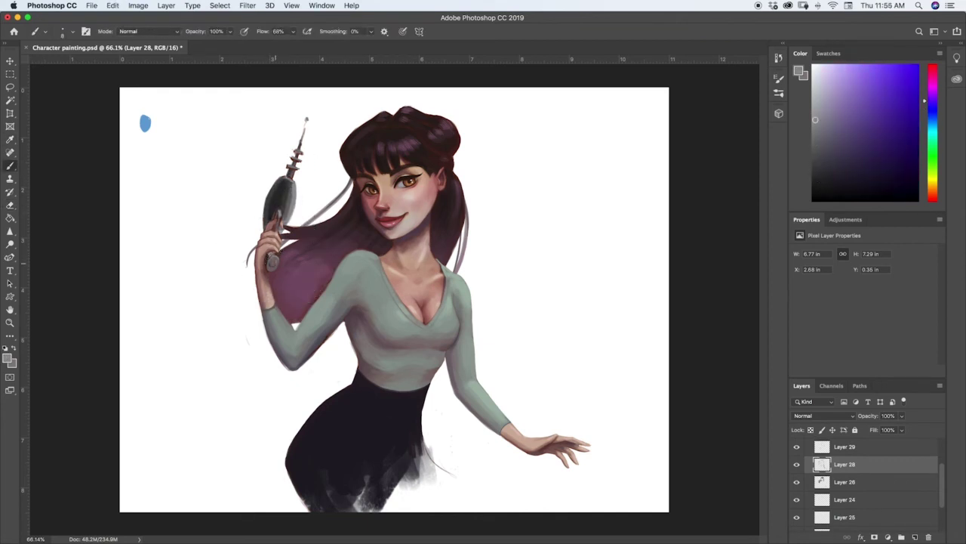
left_click_drag(269, 264, 276, 262)
left_click(273, 259, "alt")
left_click(274, 256, "alt")
left_click(271, 256, "alt")
Repaint the gun's trigger in sampled dark tones with a larger brush.
key("bracketright")
key("bracketright")
key("bracketright")
key("bracketright")
left_click(281, 214, "alt")
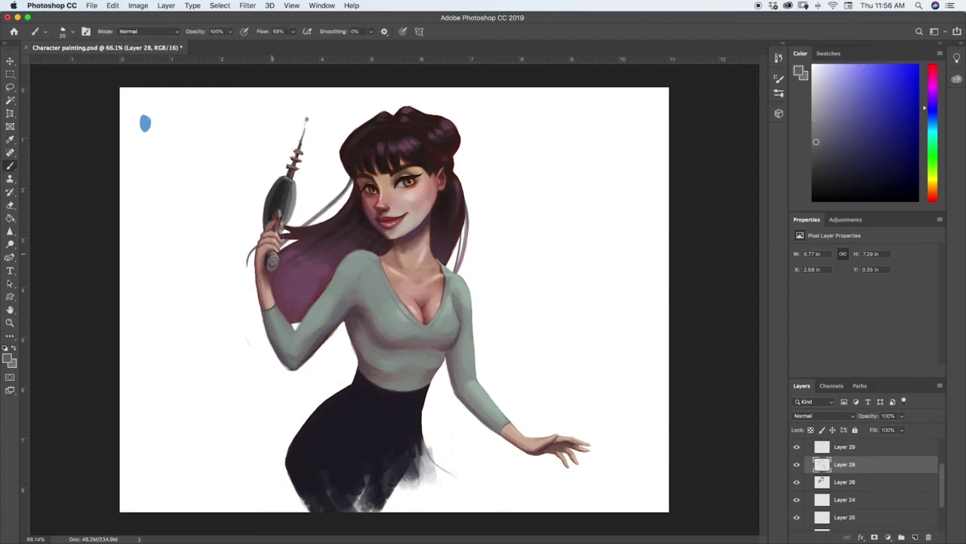
left_click(277, 212, "alt")
left_click(272, 232, "alt")
left_click_drag(279, 216, 277, 228)
left_click(278, 214, "alt")
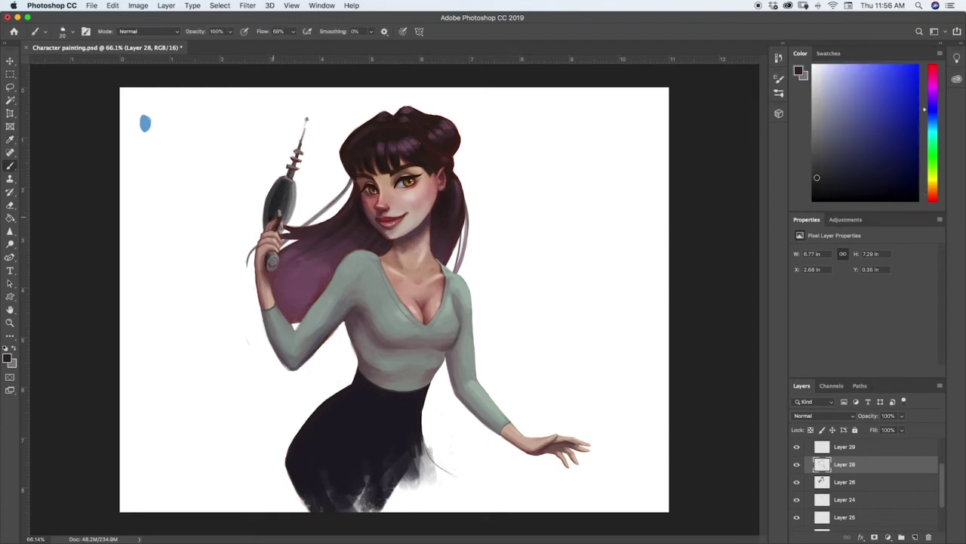
Clean up the area around the gun barrel's rings on Layer 12 copy with the Eraser.
left_click(291, 175, "alt")
left_click(292, 167, "alt")
left_click(294, 165, "alt")
key("e")
left_click(287, 169, "super")
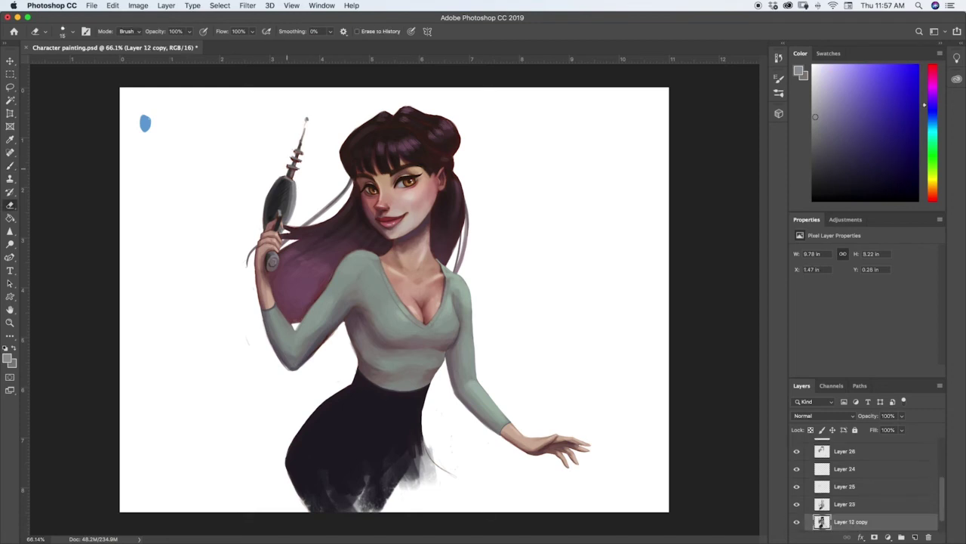
key("b")
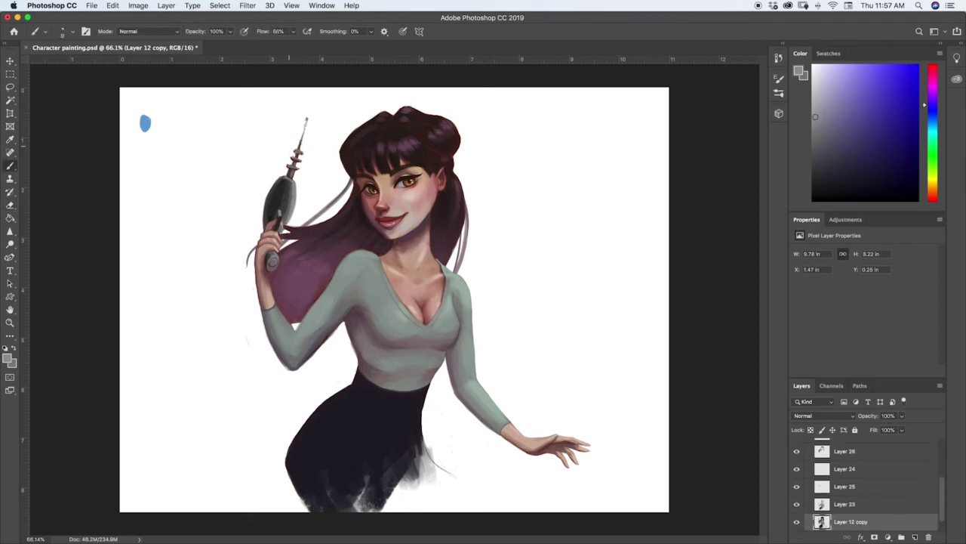
Paint dark side rods connecting the rings on both sides of the gun's barrel.
left_click(284, 184, "alt")
left_click(289, 180, "alt")
left_click_drag(294, 153, 281, 178)
mouse_move(303, 158)
left_mouse_down()
mouse_move(295, 183)
mouse_move(291, 150)
left_mouse_up()
left_click(293, 167, "alt")
left_click(292, 158, "alt")
On Layer 28, add pale gray-lavender highlights to the metal parts of the ray gun.
scroll(840, 506, "up", 3)
left_click(861, 492)
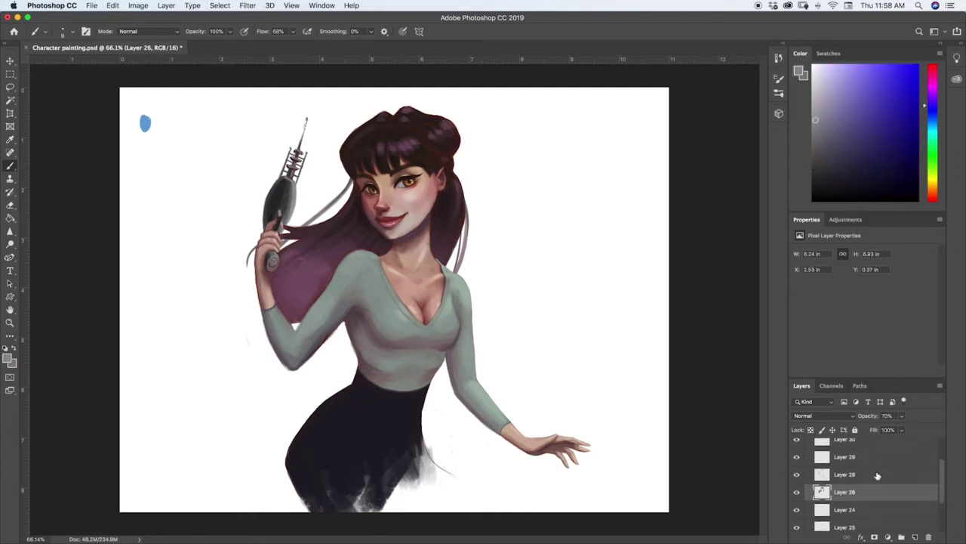
left_click(877, 474)
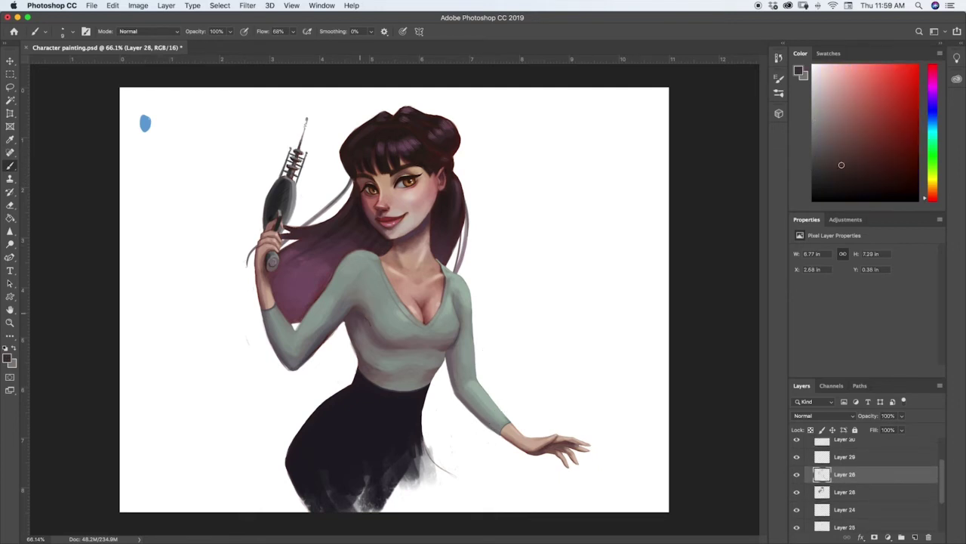
left_click(291, 179, "alt")
left_click(289, 178, "alt")
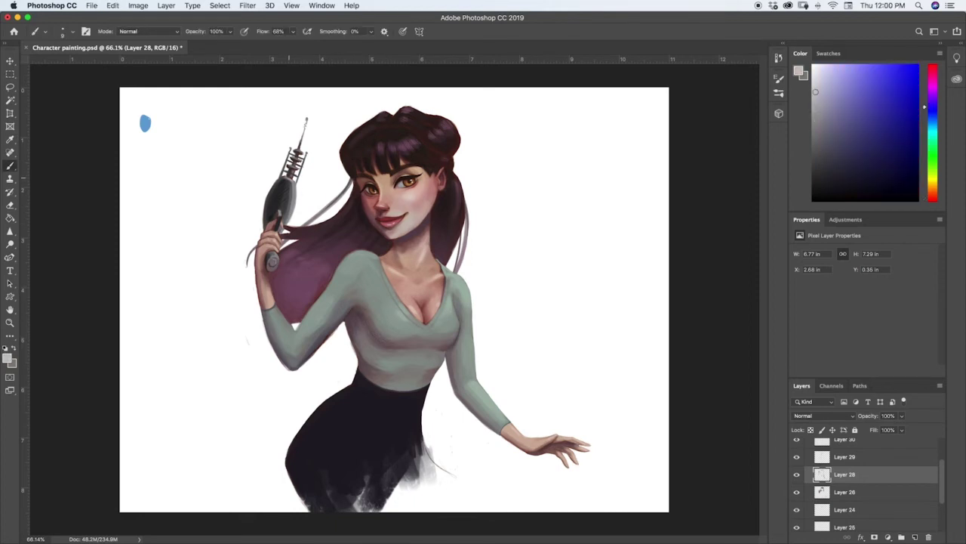
left_click(818, 77)
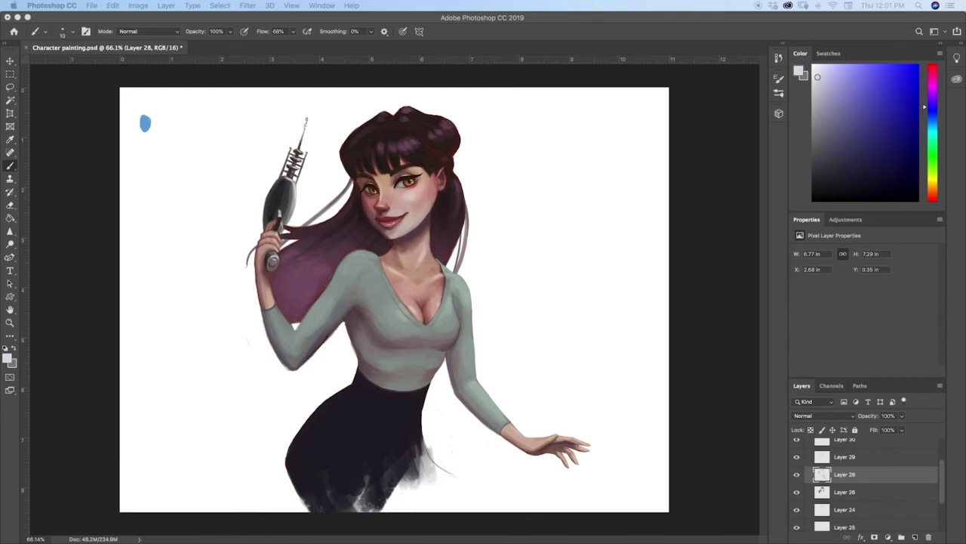
On Layer 23, brighten the chest skin with sampled and lightened peach tones.
left_click(441, 308)
left_click(436, 299, "alt")
scroll(798, 475, "down", 2)
left_click(845, 507)
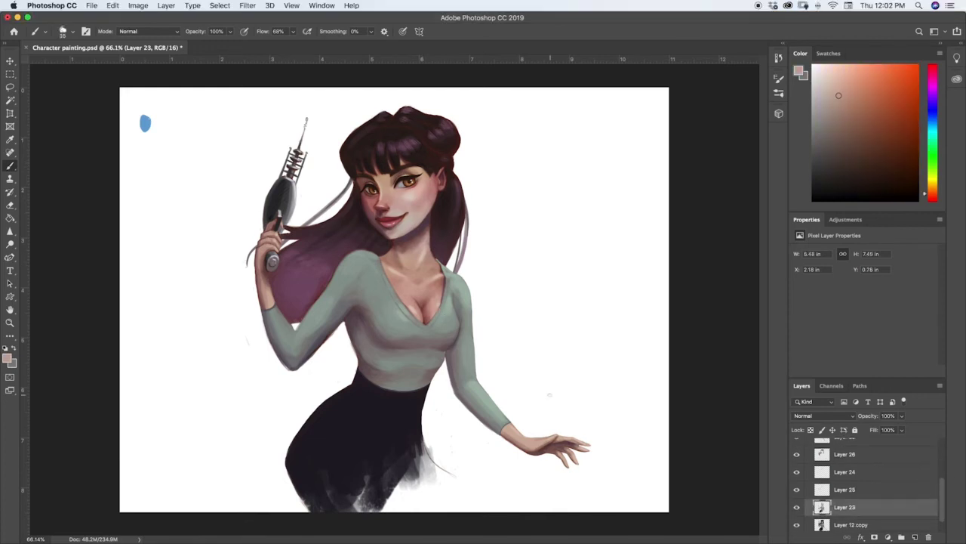
left_click(837, 88)
left_click(833, 83)
left_click(432, 296, "alt")
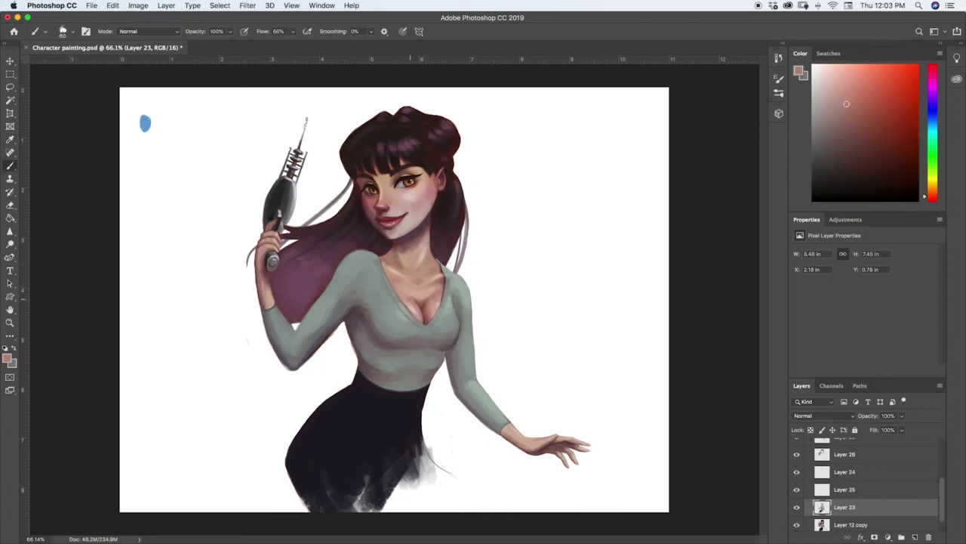
Smooth the chest shading inside the neckline with sampled skin tones.
left_click(408, 299, "alt")
left_click(415, 300, "alt")
left_click(420, 301, "alt")
Touch up the lowered hand's fingers in sampled skin color with a smaller brush, undoing the last stroke.
key("bracketleft")
key("bracketleft")
left_click(555, 443, "alt")
left_click_drag(573, 434, 583, 443)
key("super+z")
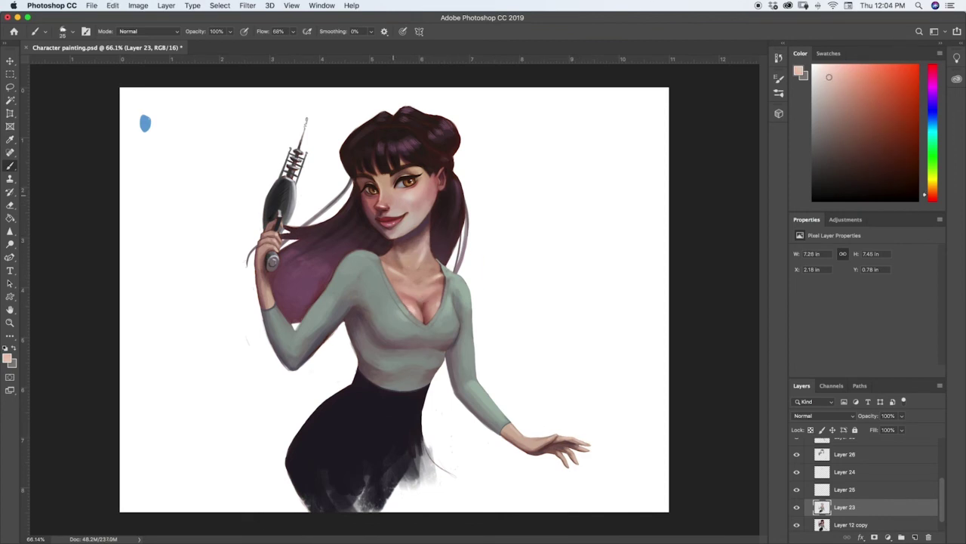
On a new layer beneath the figure, stamp dark paint spatter around the skirt and lower arms with a Kyle's Spatter brush.
left_click(856, 462)
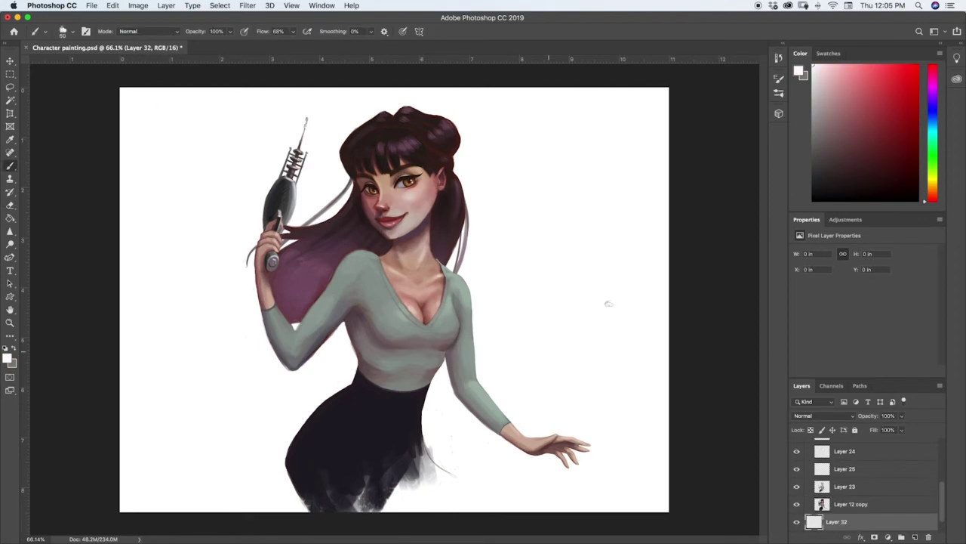
left_click(332, 453, "alt")
left_click(234, 453)
key("super+z")
left_click(506, 400)
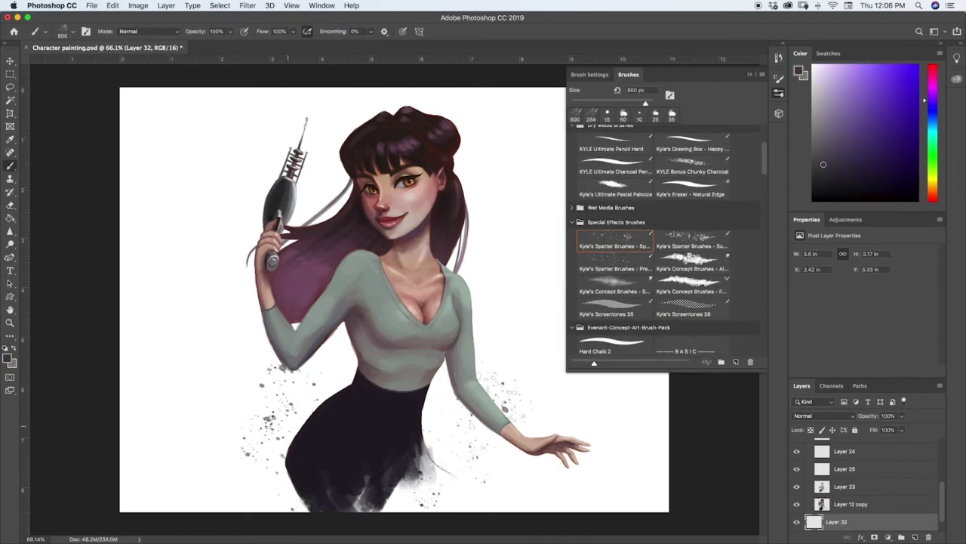
Add more spatter in sampled arm and hair colors with two other Kyle's Spatter brushes and lower Layer 32's opacity.
left_click(505, 409, "alt")
left_click(693, 241)
left_click(309, 260, "alt")
left_click(616, 264)
left_click(478, 219)
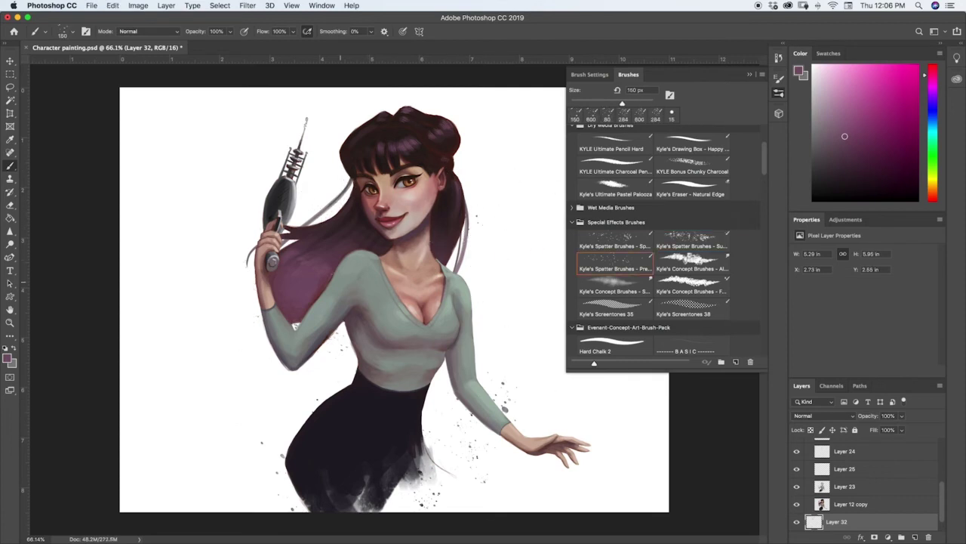
left_click(902, 416)
left_click_drag(905, 429, 877, 429)
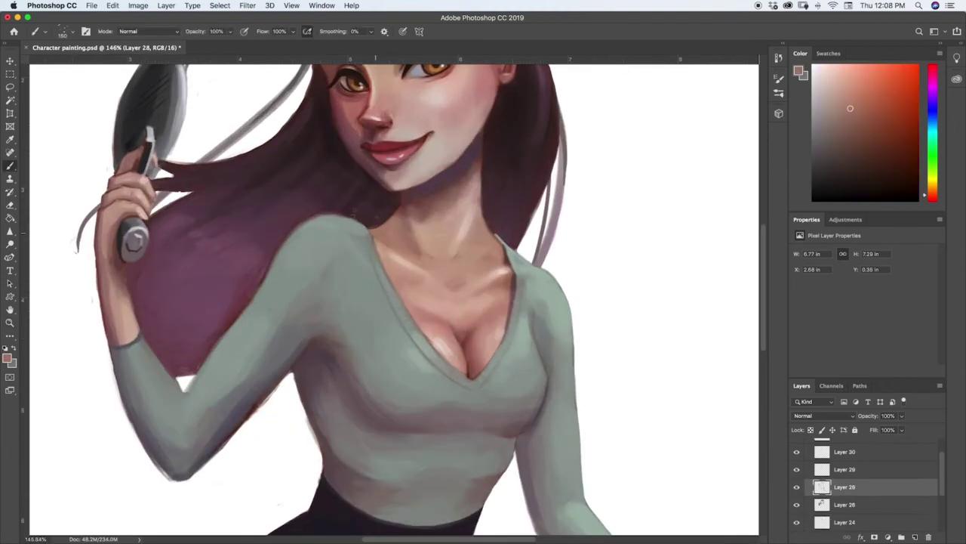
On Layer 28, refine the skin and collar edge where the sweater's neckline meets the neck, using sampled tones and a small brush.
left_click(778, 92)
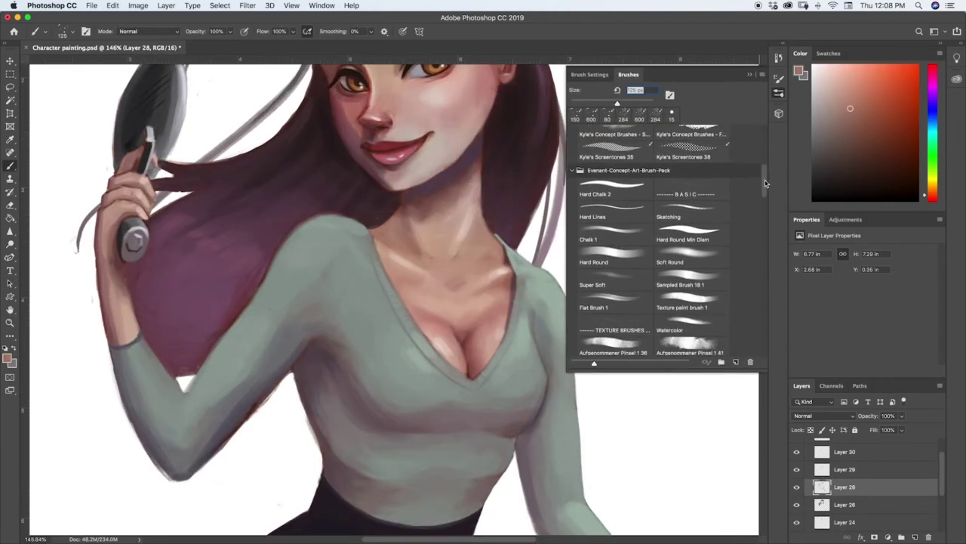
left_click_drag(377, 253, 374, 242)
left_click(380, 249, "alt")
left_click(388, 241, "alt")
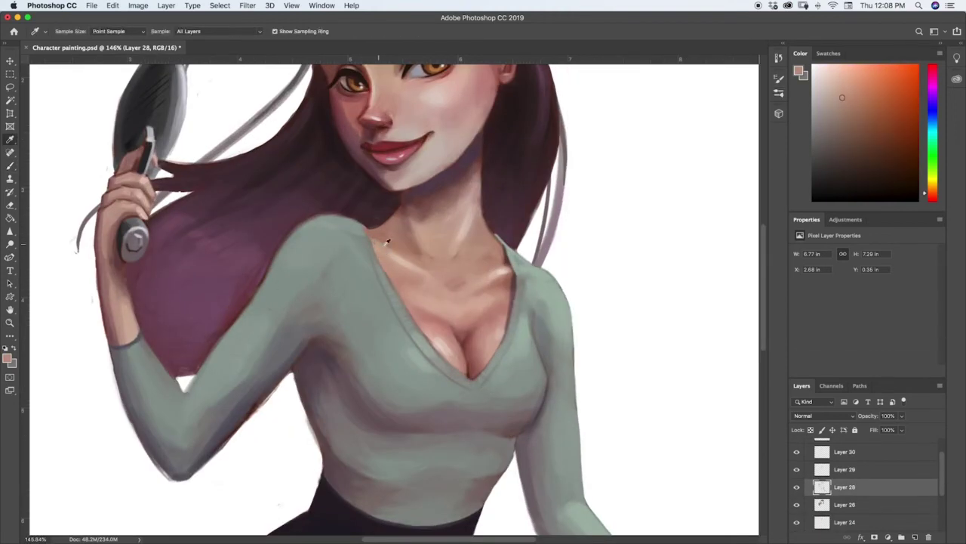
left_click(383, 241, "alt")
left_click(384, 236, "alt")
key("bracketleft")
left_click(367, 230, "alt")
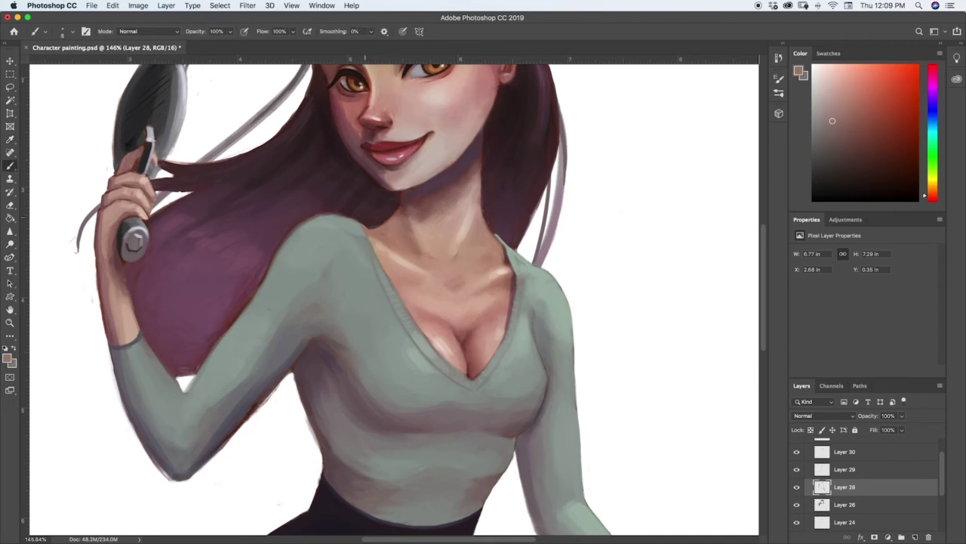
On Layer 28, touch up the purple hair along the raised arm's sleeve edge using sampled hair colors and a larger brush.
left_click(255, 293, "alt")
left_click(239, 296, "alt")
left_click_drag(243, 288, 229, 311)
key("bracketright")
key("bracketright")
key("bracketright")
key("bracketright")
key("bracketright")
key("bracketright")
key("bracketright")
key("bracketright")
left_click(250, 276, "alt")
left_click(254, 265, "alt")
left_click_drag(257, 263, 252, 271)
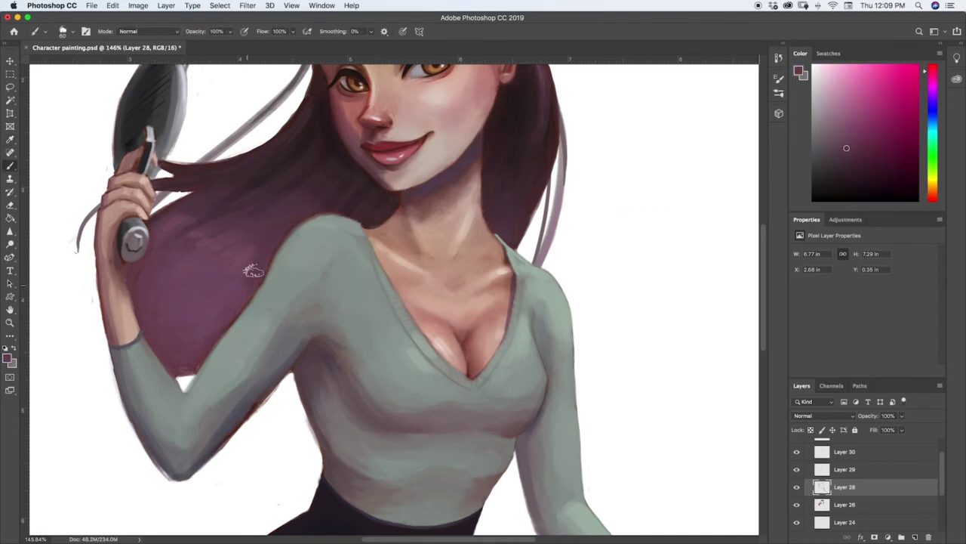
Refine the underside edge of the raised arm's sleeve with a sampled dark sleeve color and a smaller brush.
left_click(797, 470)
left_click(160, 462, "alt")
key("bracketleft")
key("bracketleft")
key("bracketleft")
key("bracketleft")
left_click_drag(210, 454, 276, 382)
On Layer 12 copy, erase the rough edges beneath the raised upper arm and around its elbow.
left_click_drag(942, 489, 943, 516)
left_click(860, 512)
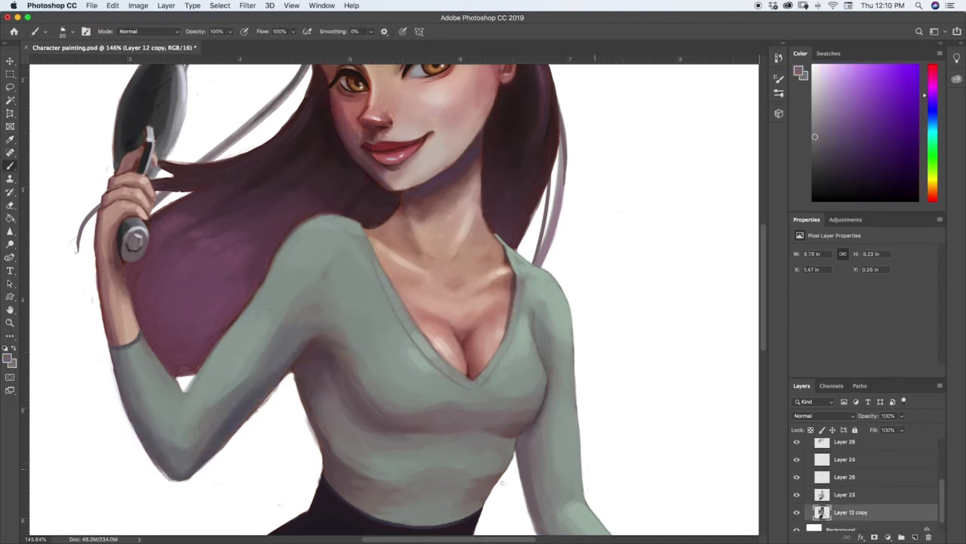
key("e")
left_click_drag(278, 387, 227, 444)
left_click_drag(144, 446, 167, 478)
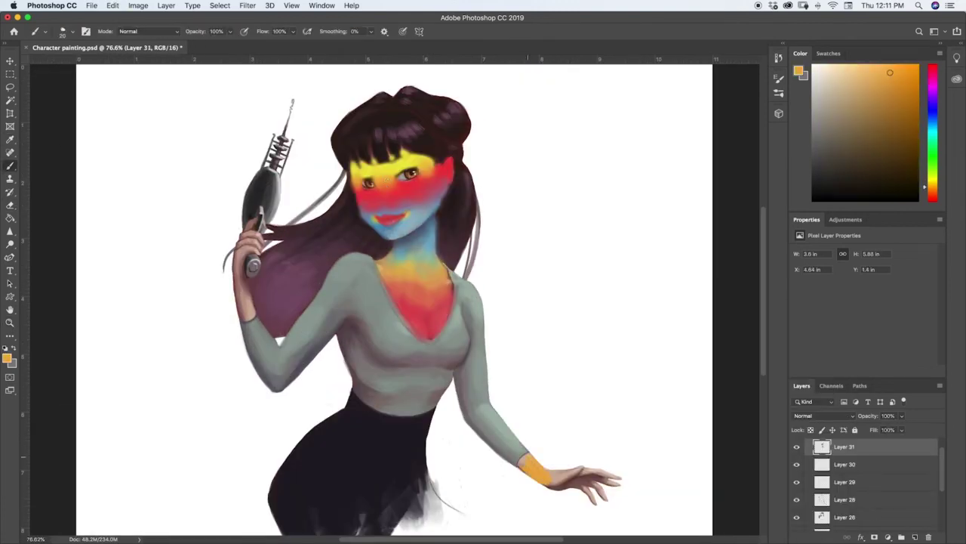
On Layer 31, paint warm color over the lowered wrist and hand, blending the layer as Overlay at 13% opacity.
mouse_move(527, 457)
left_mouse_down()
mouse_move(610, 483)
mouse_move(581, 477)
left_mouse_up()
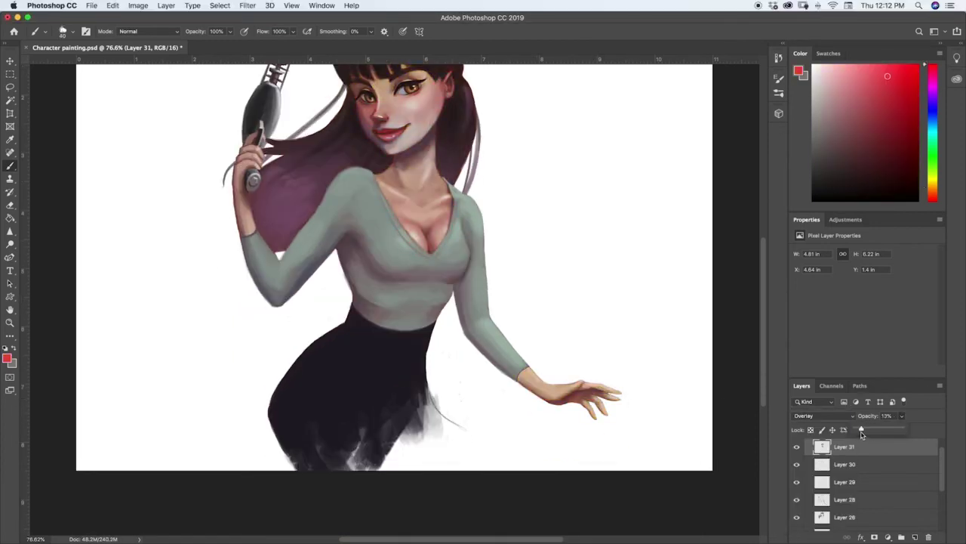
left_click_drag(543, 427, 490, 426)
key("super+equal")
On Layer 28, refine the sleeve cuff edge on the raised forearm with sampled tones and a smaller brush.
left_click(844, 499)
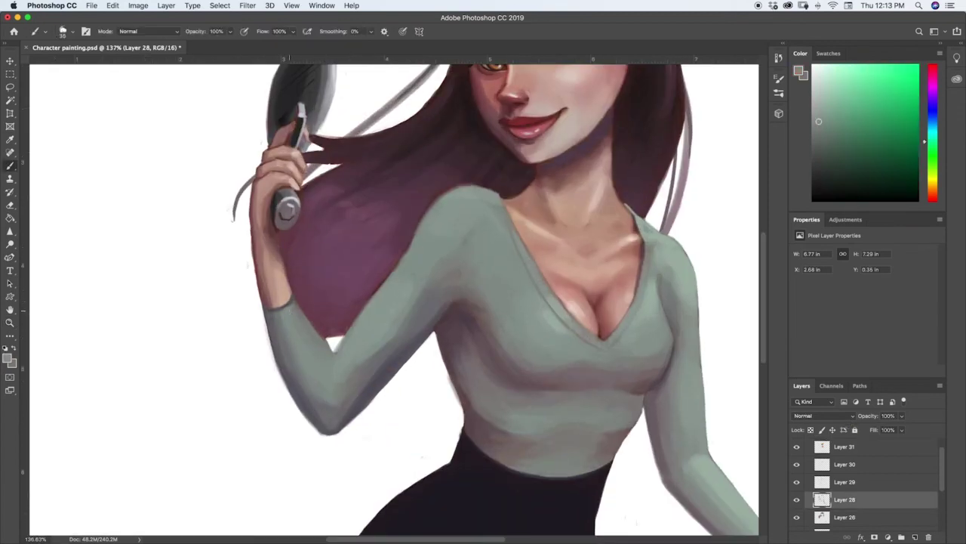
key("bracketleft")
key("bracketleft")
key("bracketleft")
left_click(289, 305, "alt")
left_click(293, 300, "alt")
left_click_drag(276, 308, 294, 299)
left_click(291, 299, "alt")
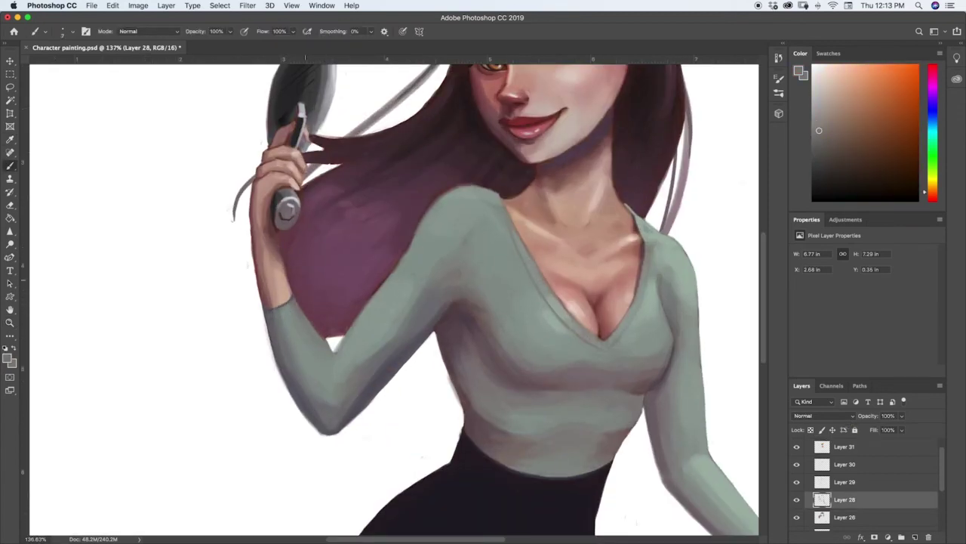
Paint the fold at the inner elbow of the raised arm's sleeve with sampled sleeve tones.
left_click(338, 368, "alt")
mouse_move(336, 358)
left_mouse_down()
mouse_move(348, 386)
mouse_move(384, 343)
left_mouse_up()
left_click(343, 356, "alt")
left_click(359, 360, "alt")
Shade the tip of the raised arm's elbow with a larger brush, and sample a lighter sleeve green for a smaller brush.
key("bracketright")
key("bracketright")
key("bracketright")
key("bracketright")
key("bracketright")
key("bracketright")
key("bracketright")
key("bracketright")
key("bracketright")
left_click(326, 423, "alt")
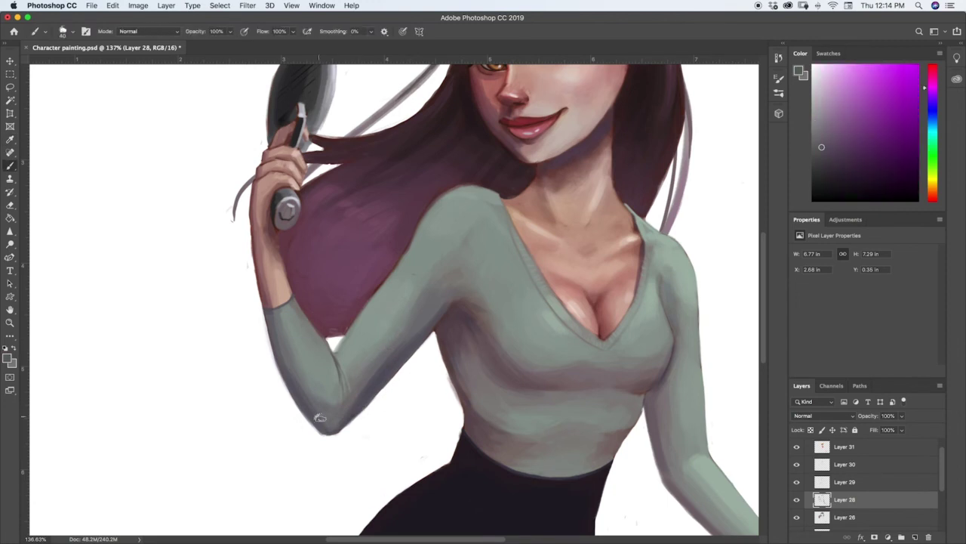
left_click_drag(324, 418, 336, 421)
left_click(352, 354, "alt")
key("bracketleft")
key("bracketleft")
key("bracketleft")
key("bracketleft")
key("bracketleft")
key("bracketleft")
key("bracketleft")
key("bracketleft")
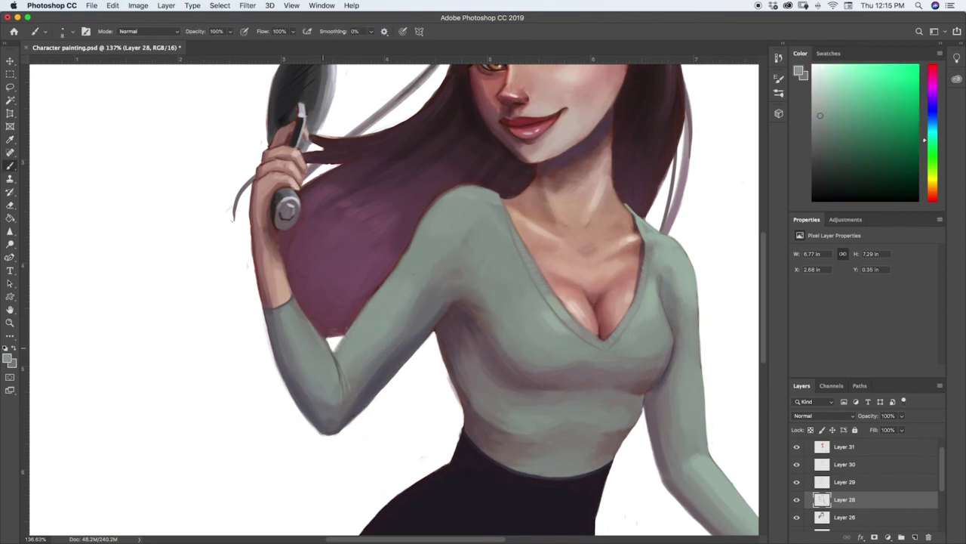
Set Layer 29, which holds the lavender shading strokes, to the Multiply blending mode.
key("z")
left_click_drag(514, 419, 482, 418)
left_click(814, 483)
left_click(823, 416)
left_click(819, 388)
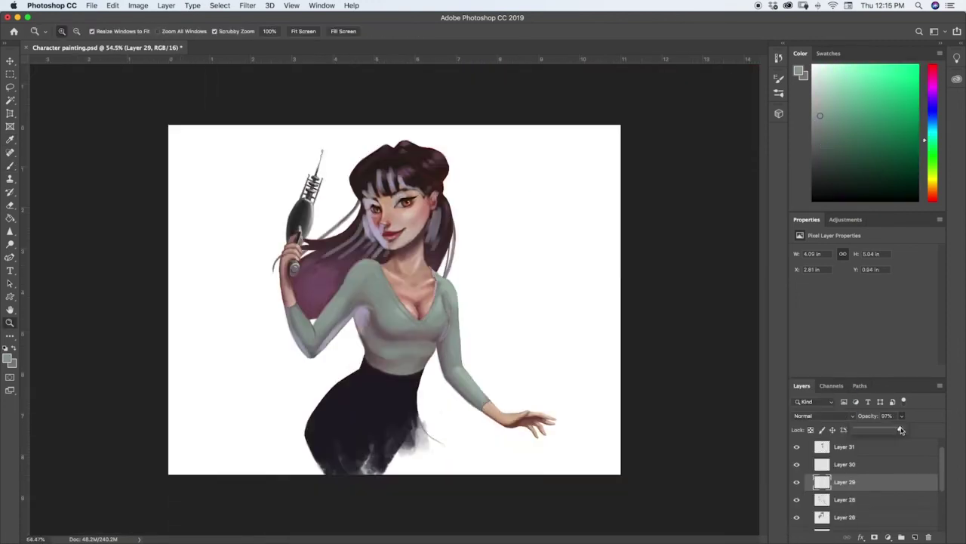
left_click(333, 332)
left_click(823, 416)
left_click(836, 442)
Paint lavender shadows on the raised wrist and the lowered wrist and hand on Layer 29 at 40% brush opacity.
key("b")
left_click_drag(284, 267, 284, 279)
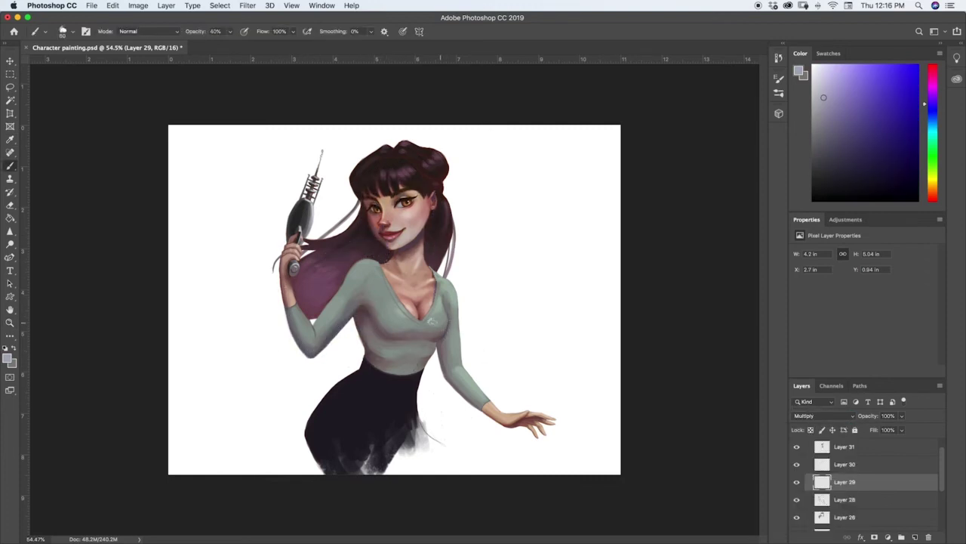
left_click_drag(480, 407, 541, 421)
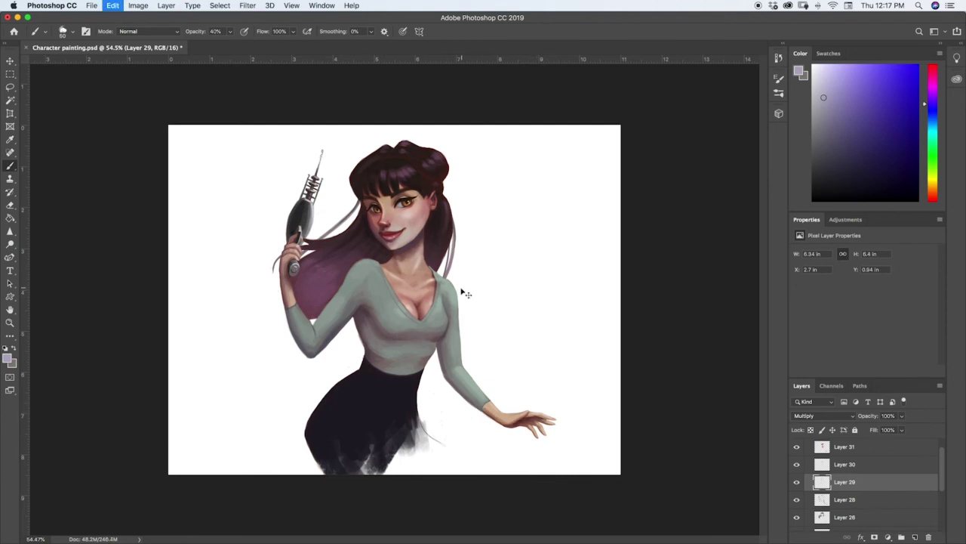
key("bracketleft")
key("bracketleft")
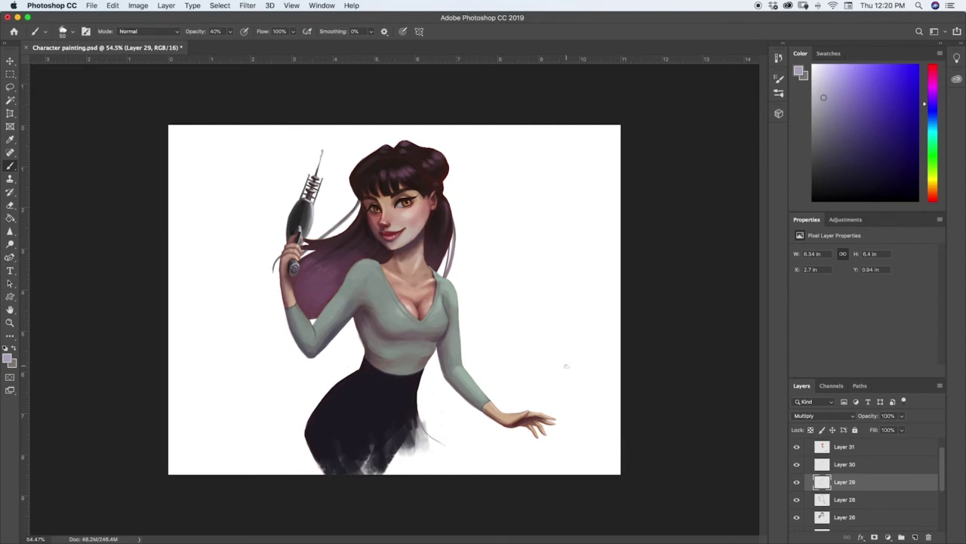
Collapse Group 2, toggle its visibility to check its contents, and duplicate the group.
left_click_drag(942, 470, 943, 463)
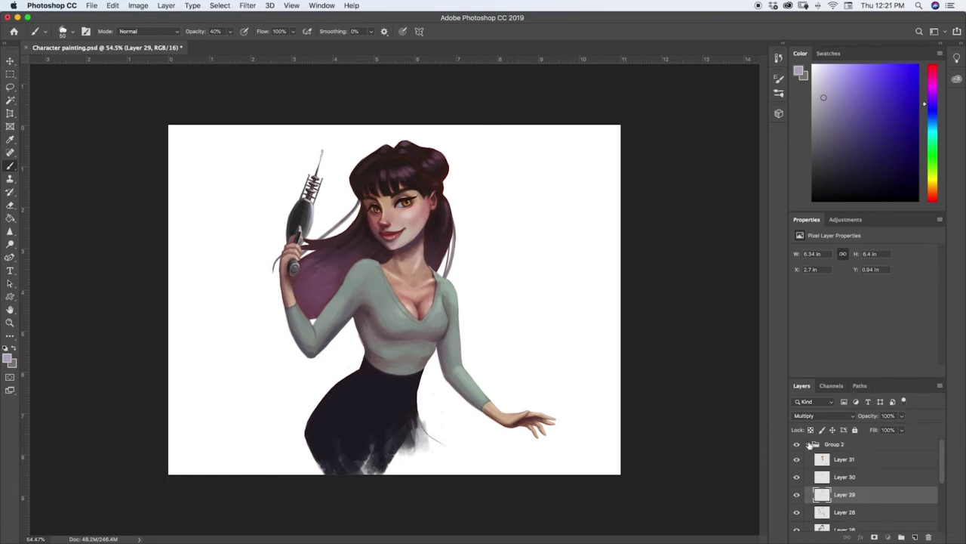
left_click(809, 444)
left_click(797, 443)
left_click(797, 444)
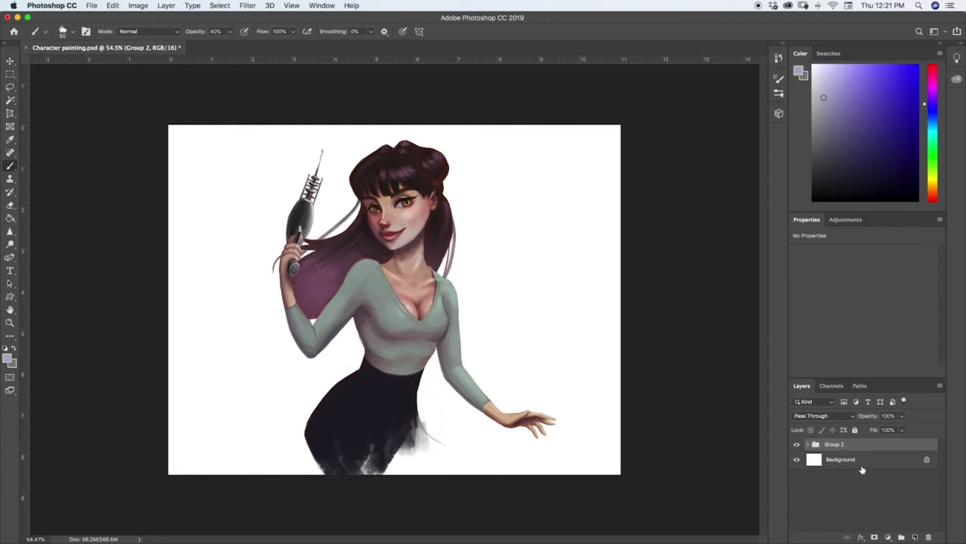
key("super+j")
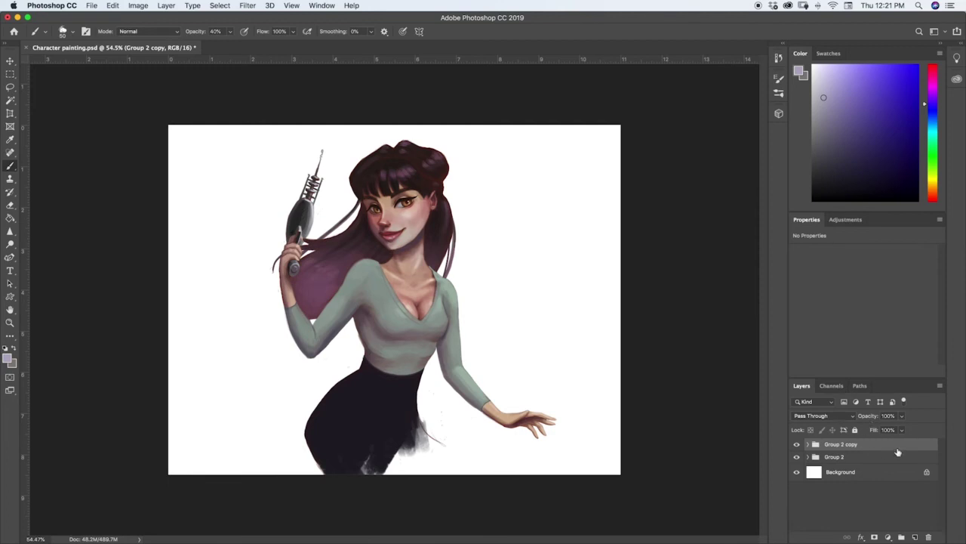
Merge all layers inside Group 2 copy, from Layer 31 down to Layer 12 copy, into one layer.
left_click(812, 444)
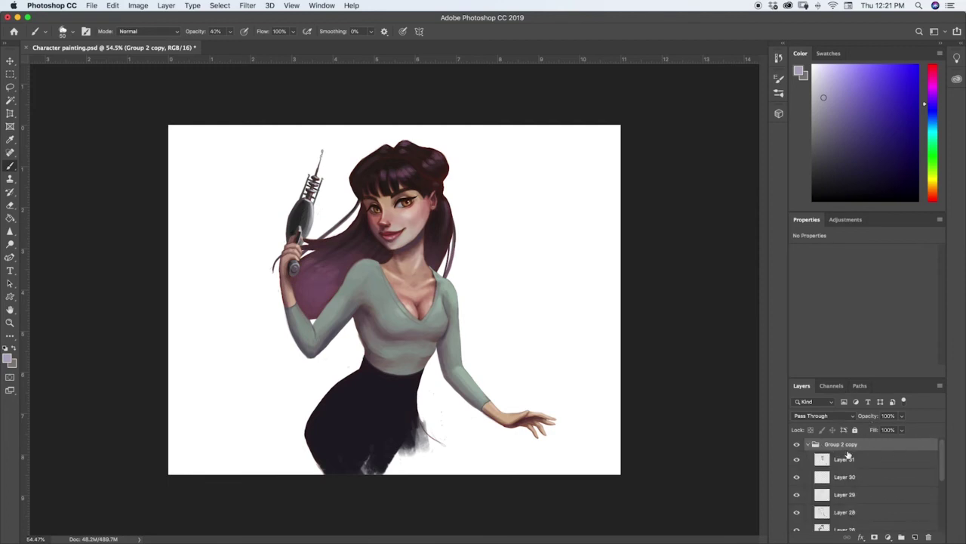
right_click(851, 444)
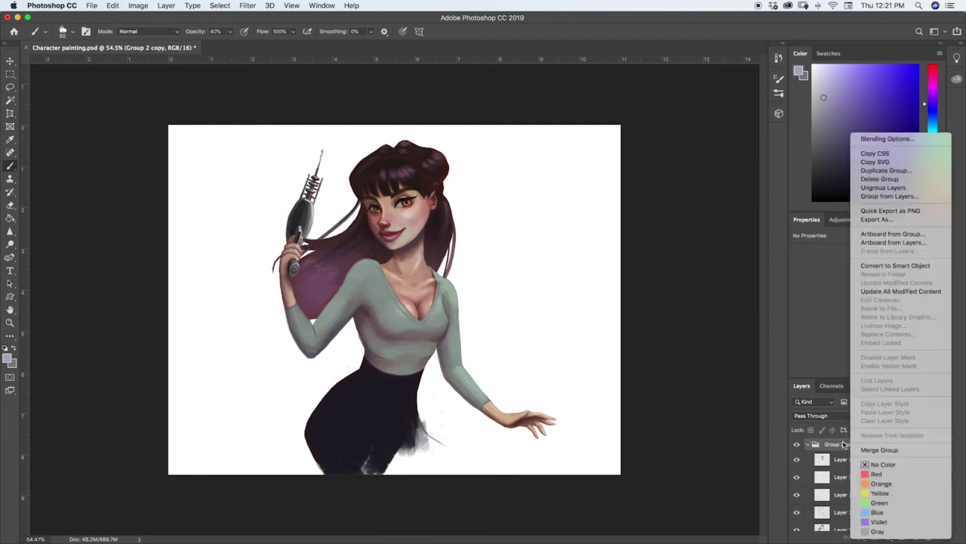
left_click(844, 445)
left_click(846, 460)
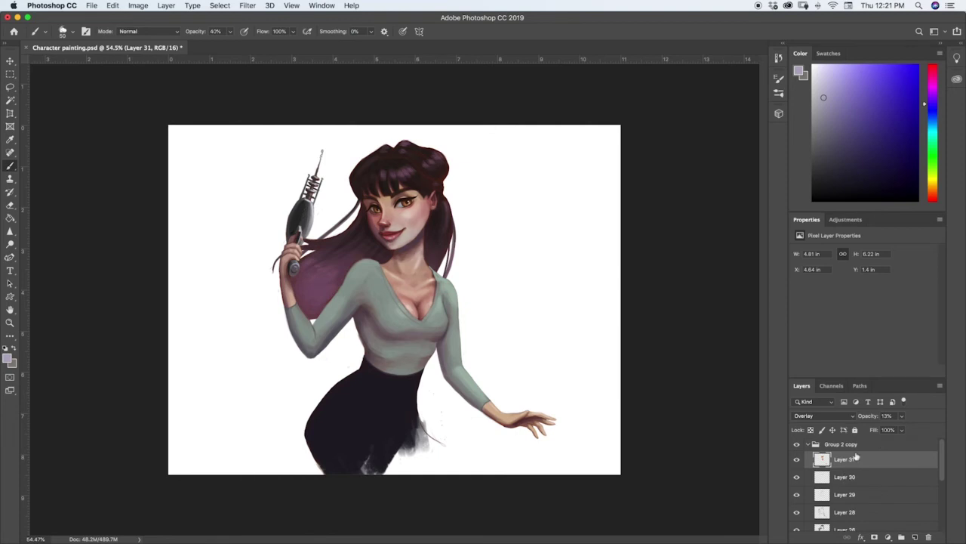
scroll(943, 462, "down", 5)
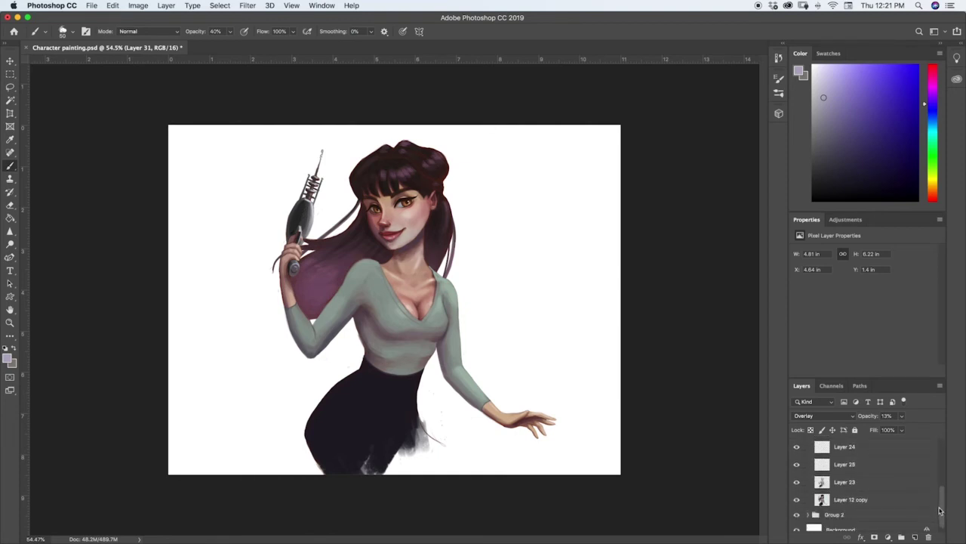
left_click(881, 503, "shift")
right_click(864, 477)
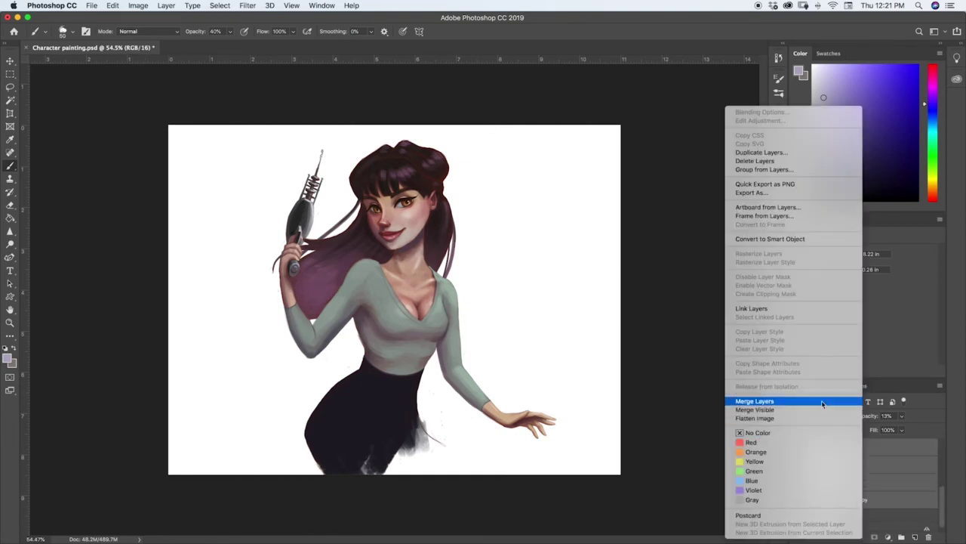
left_click(797, 402)
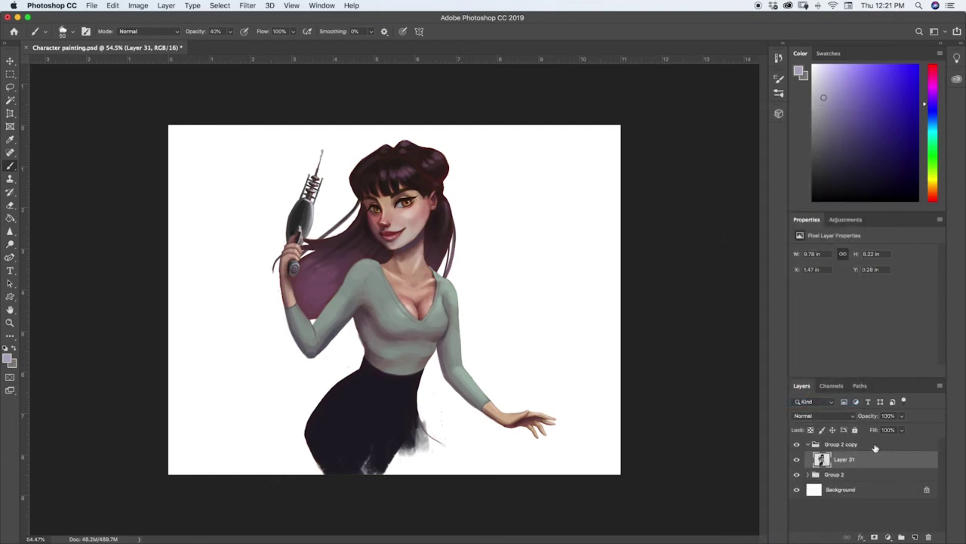
Take the merged Layer 31 out of Group 2 copy, remove that group, and hide the original Group 2.
left_click_drag(851, 460, 928, 537)
left_click(847, 461)
left_click(844, 451)
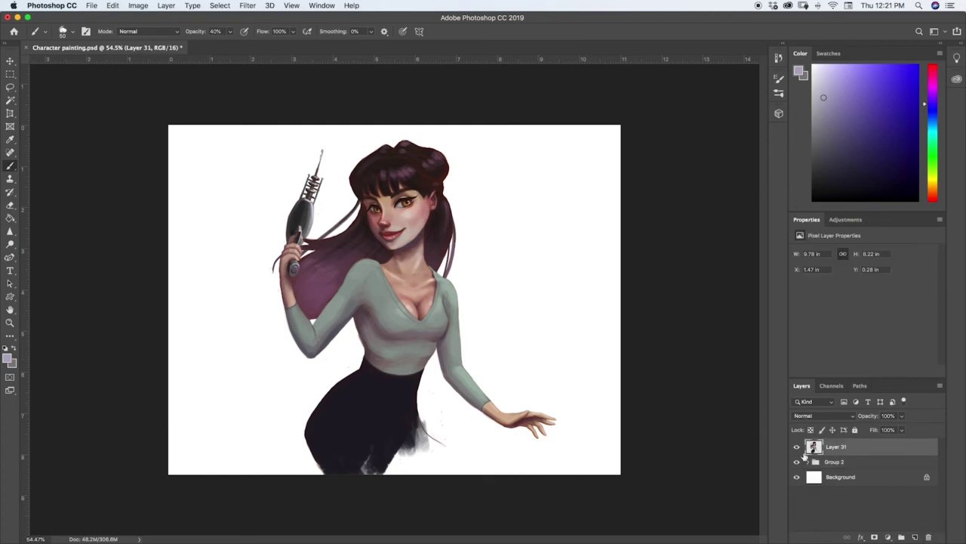
left_click(797, 462)
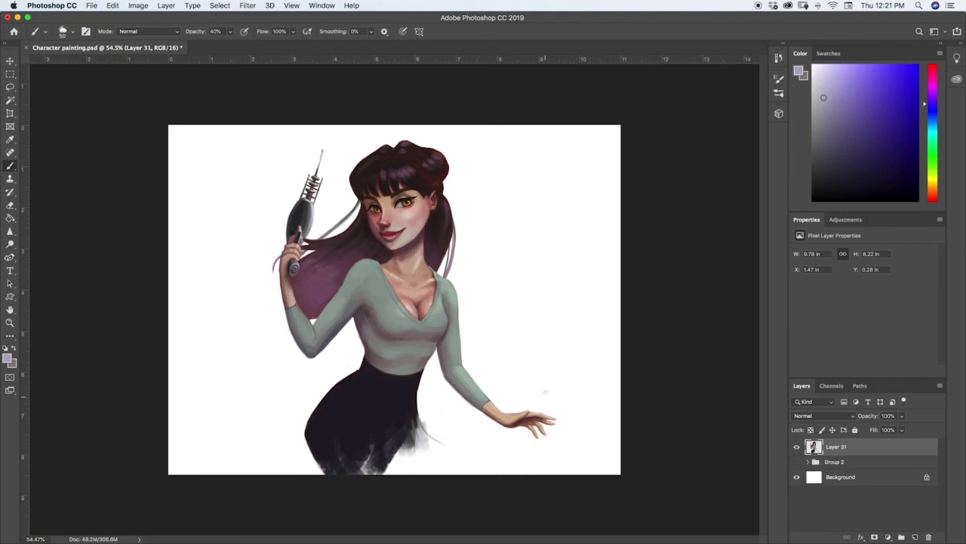
Try erasing across the torso and skirt on the merged Layer 31, undo it, and check the layers inside Group 2.
key("e")
mouse_move(464, 326)
left_mouse_down()
mouse_move(324, 416)
mouse_move(309, 451)
mouse_move(527, 410)
mouse_move(361, 439)
left_mouse_up()
mouse_move(423, 408)
left_mouse_down()
mouse_move(445, 226)
mouse_move(453, 302)
left_mouse_up()
key("super+z")
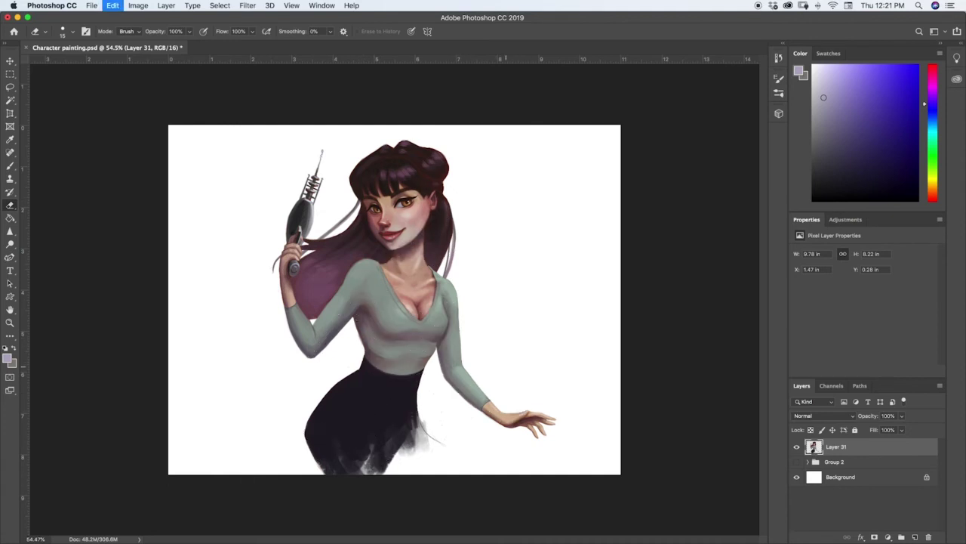
left_click(808, 462)
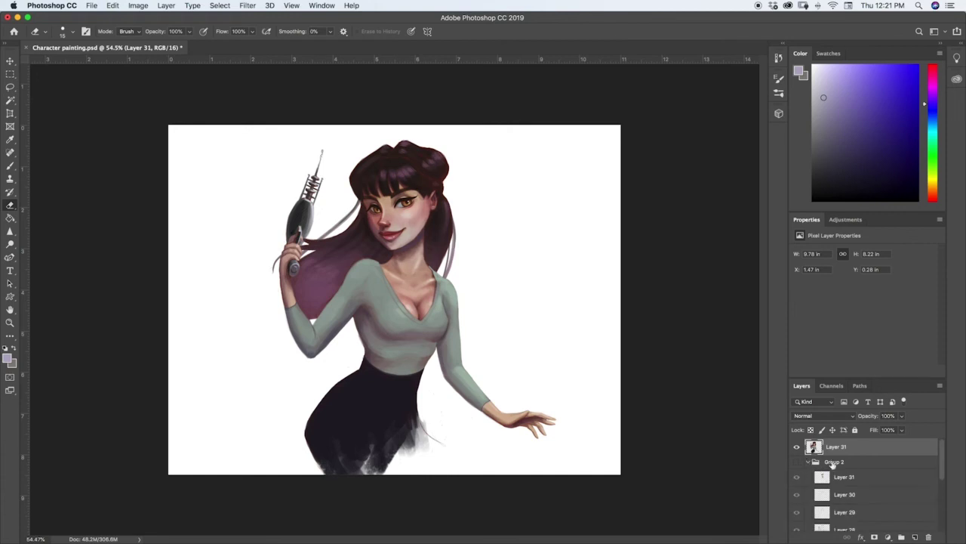
left_click(808, 461)
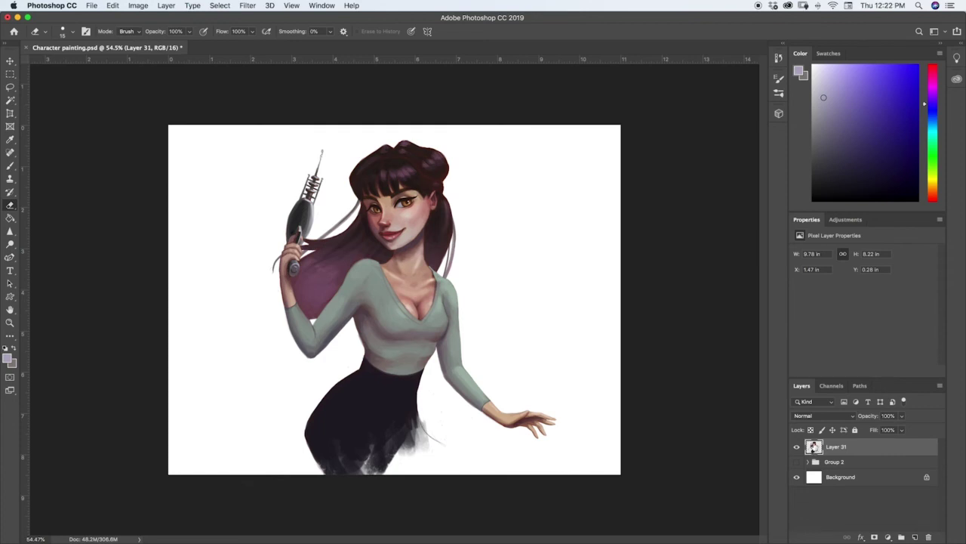
Select everything outside the figure by inverting Layer 31's outline selection, and fill it with white on a new layer.
left_click(813, 447, "super")
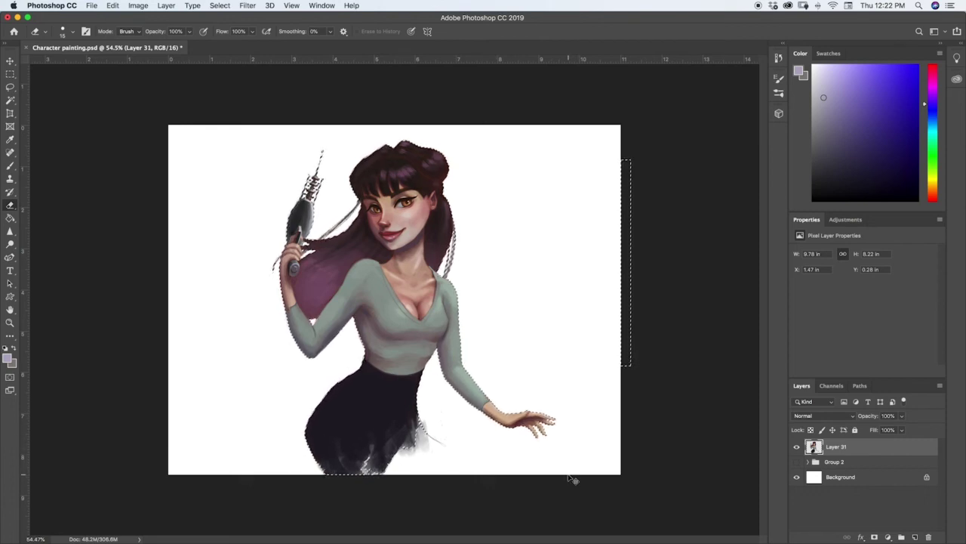
key("super+shift+i")
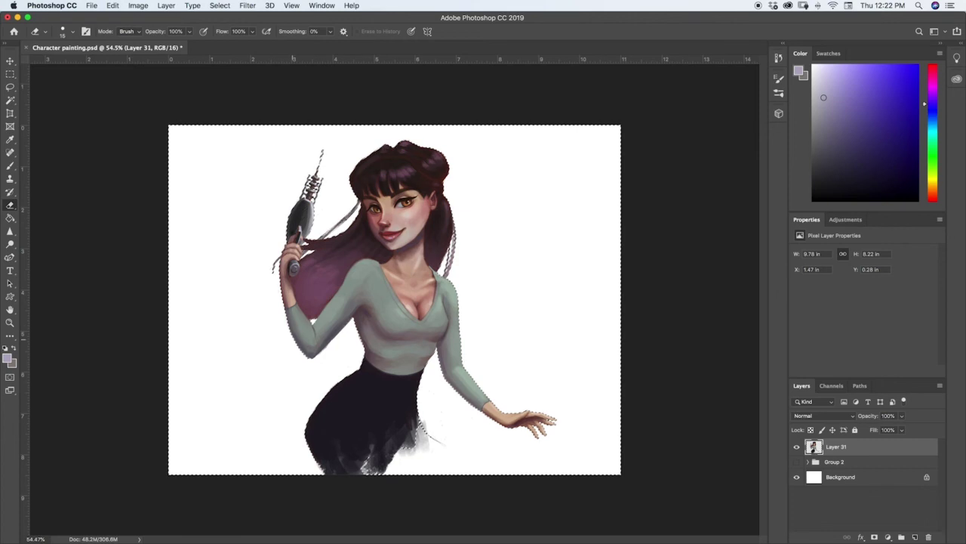
key("i")
left_click(226, 320)
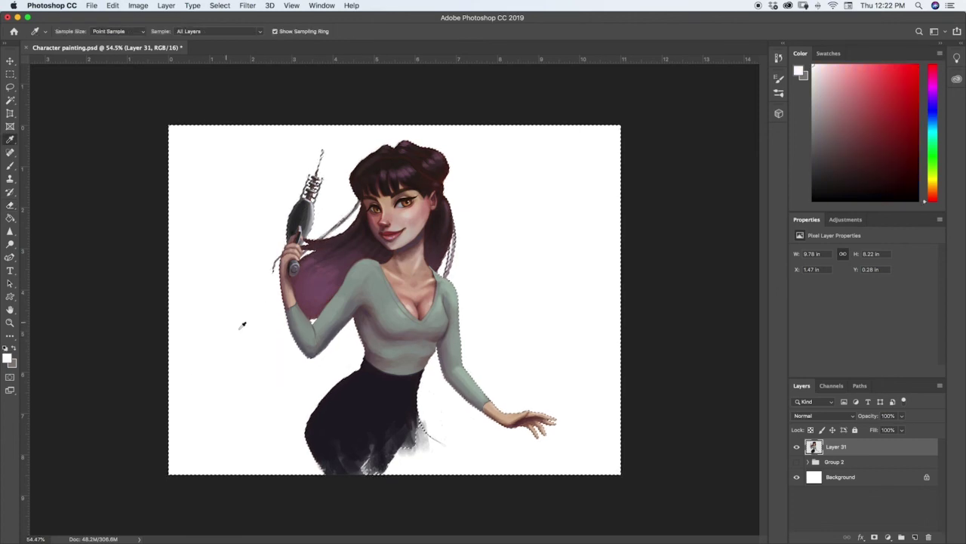
key("b")
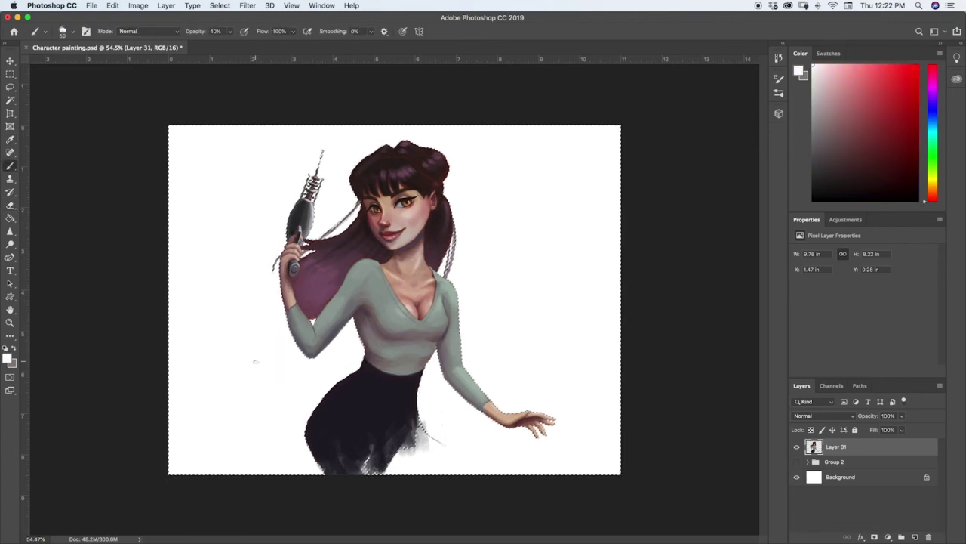
key("h")
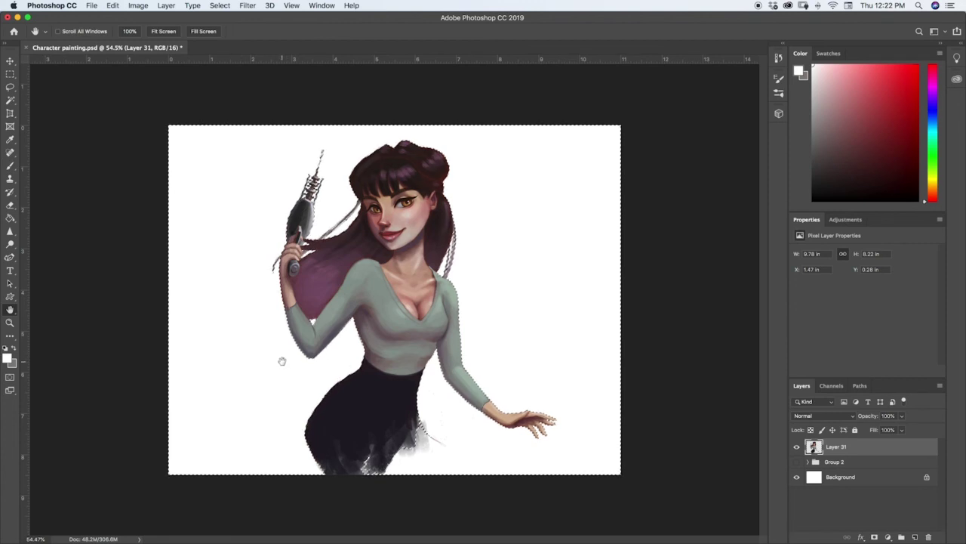
key("g")
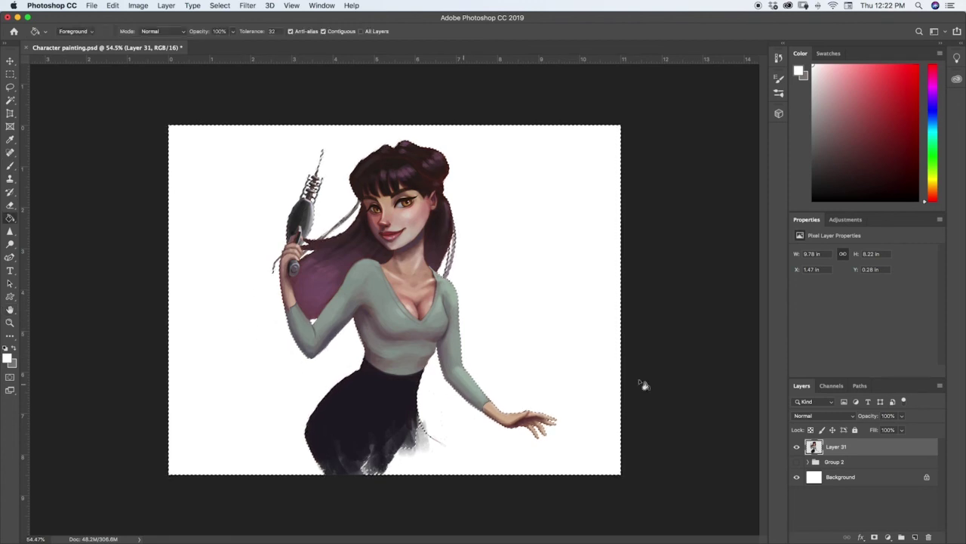
left_click(915, 537)
left_click(513, 308)
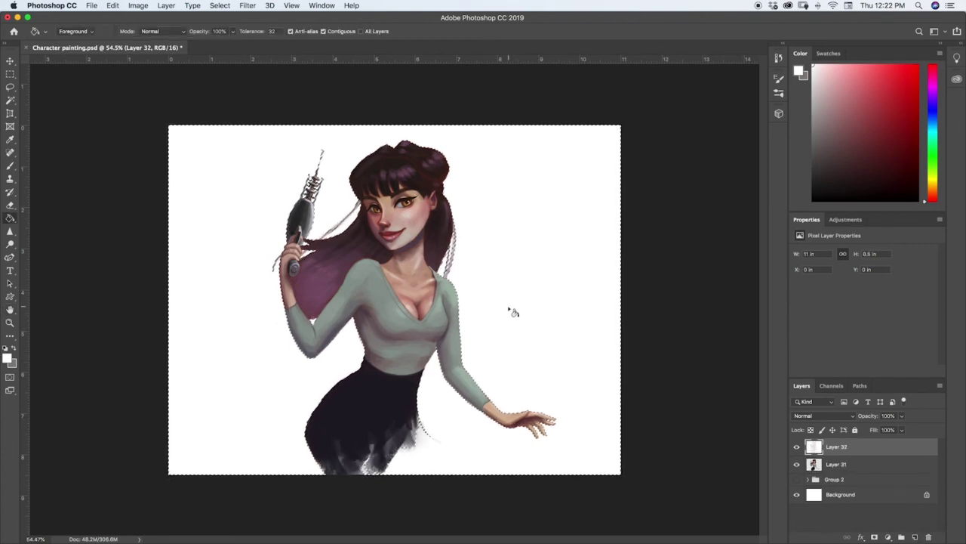
Clear the selection and duplicate the white-filled Layer 32.
key("m")
left_click(524, 314)
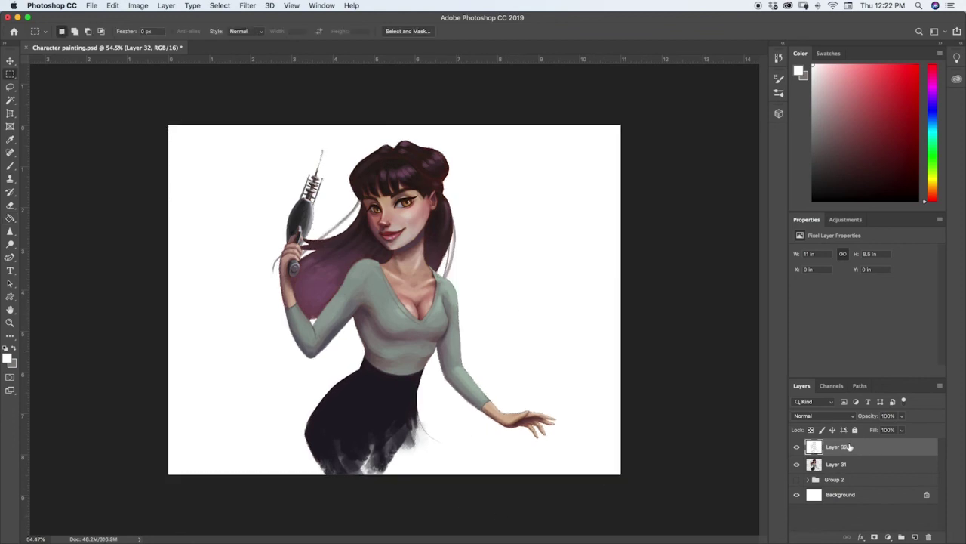
key("super+j")
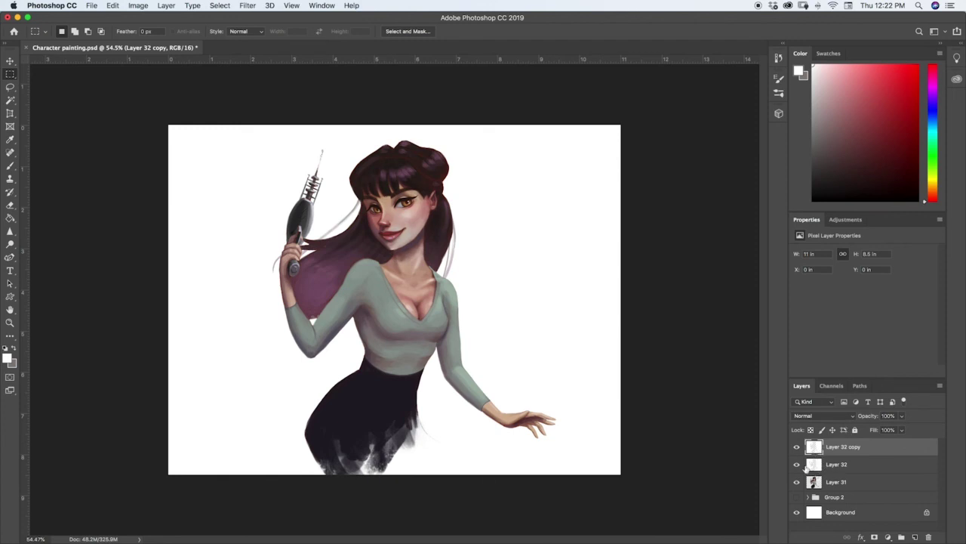
key("v")
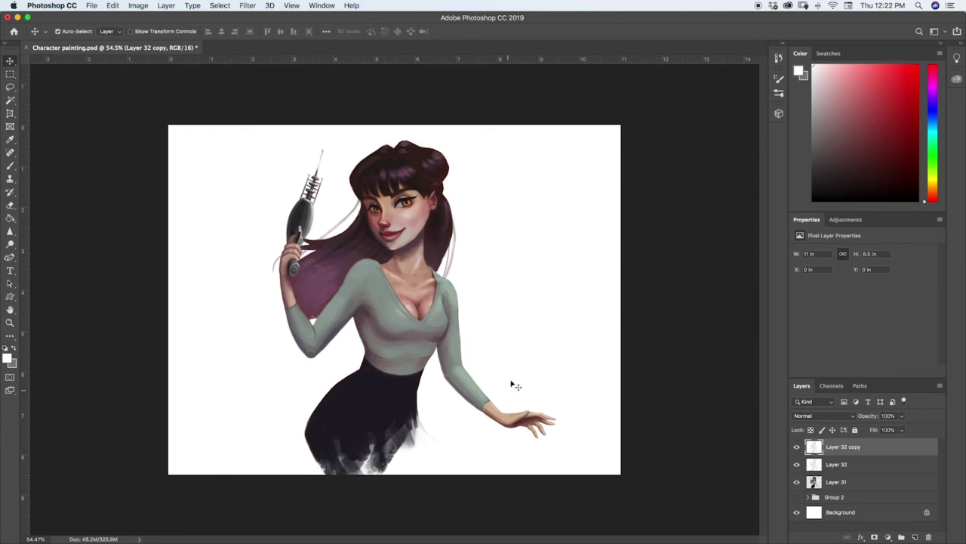
left_click_drag(511, 385, 518, 342)
key("super+z")
Hide Layer 32 copy and apply a Gaussian Blur with a 12.0-pixel radius to the white-filled Layer 32.
left_click(797, 447)
left_click(853, 466)
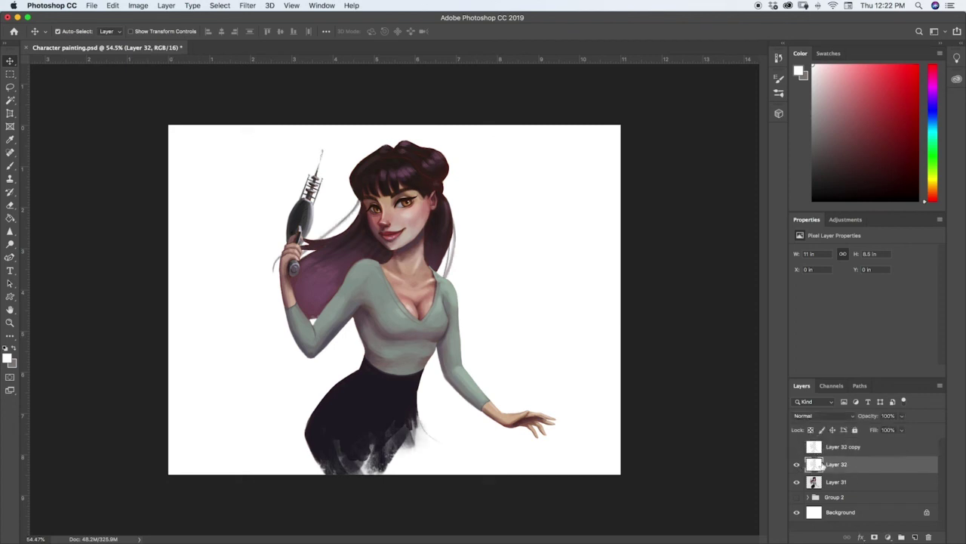
left_click(251, 6)
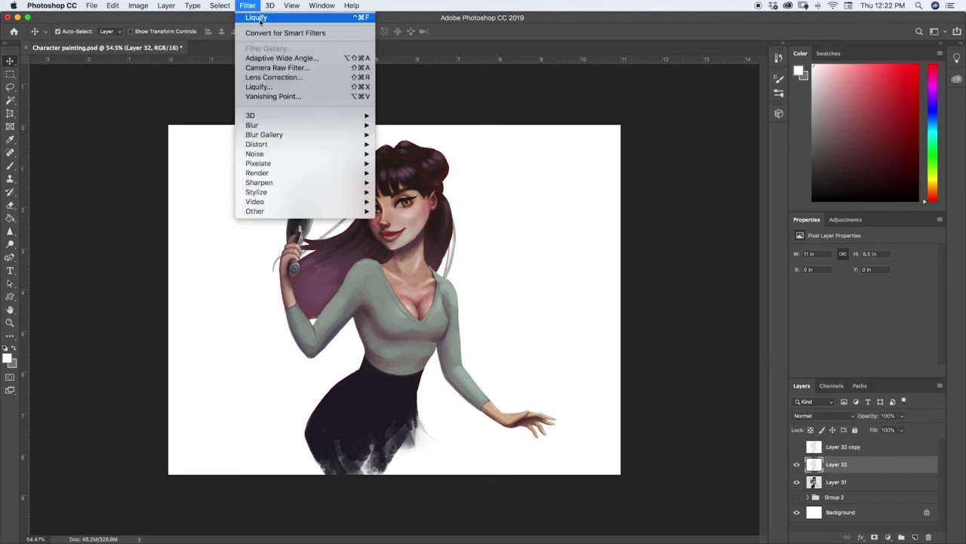
mouse_move(279, 129)
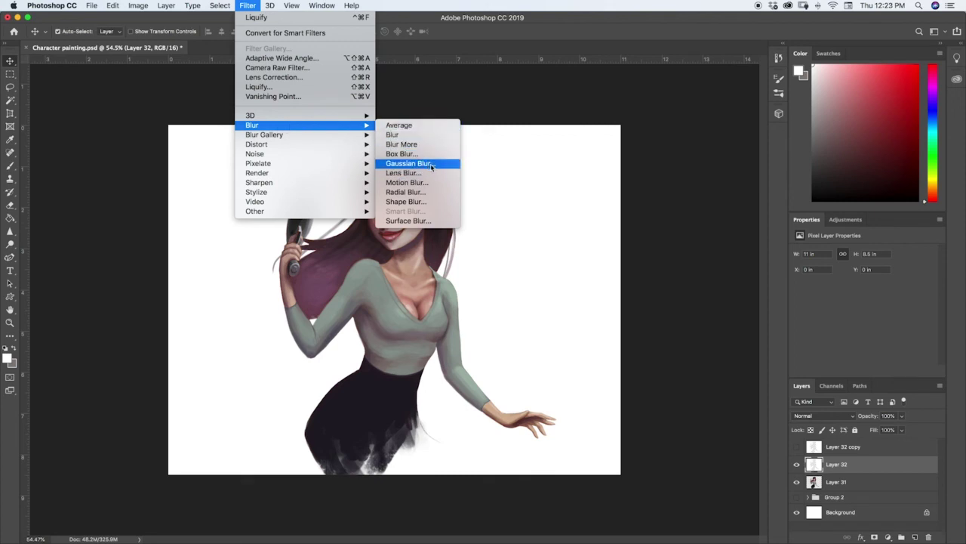
left_click(408, 163)
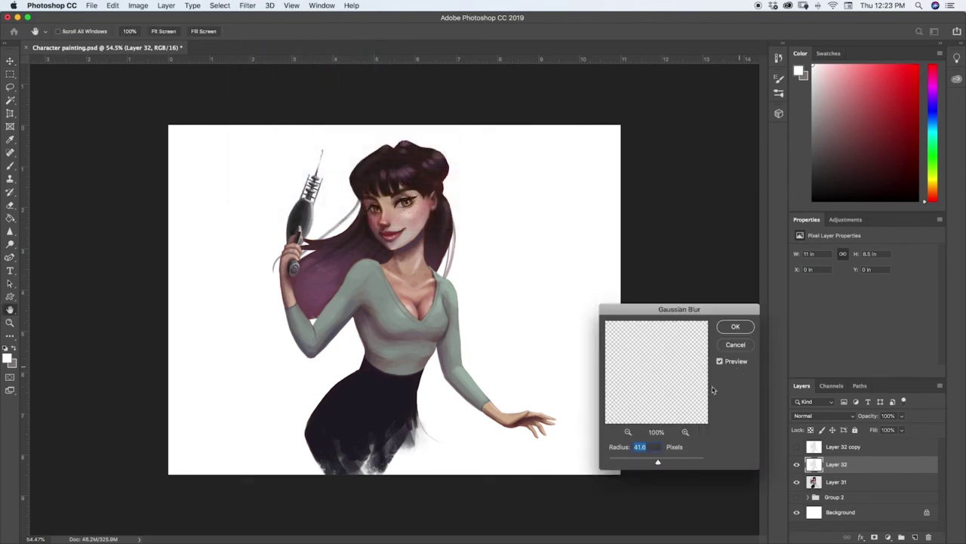
left_click_drag(659, 462, 647, 466)
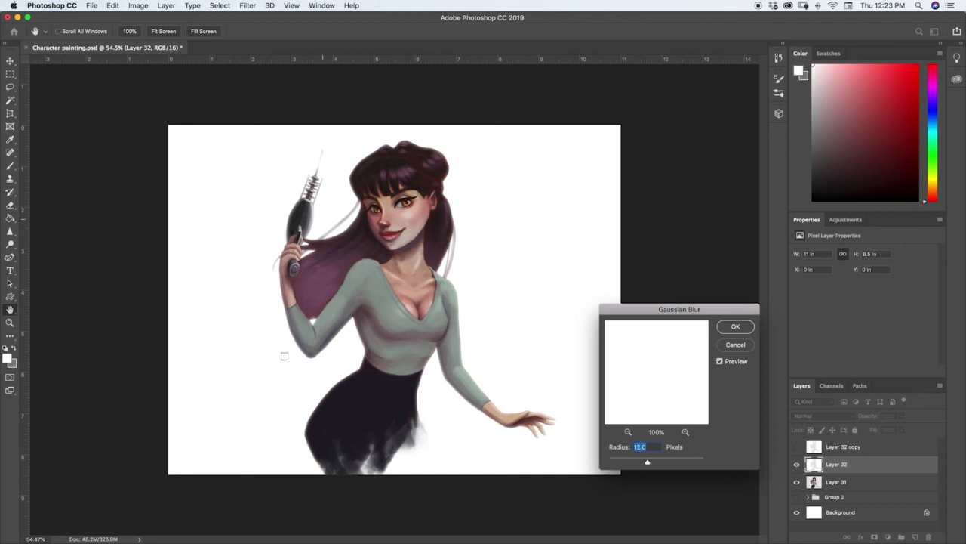
left_click(736, 327)
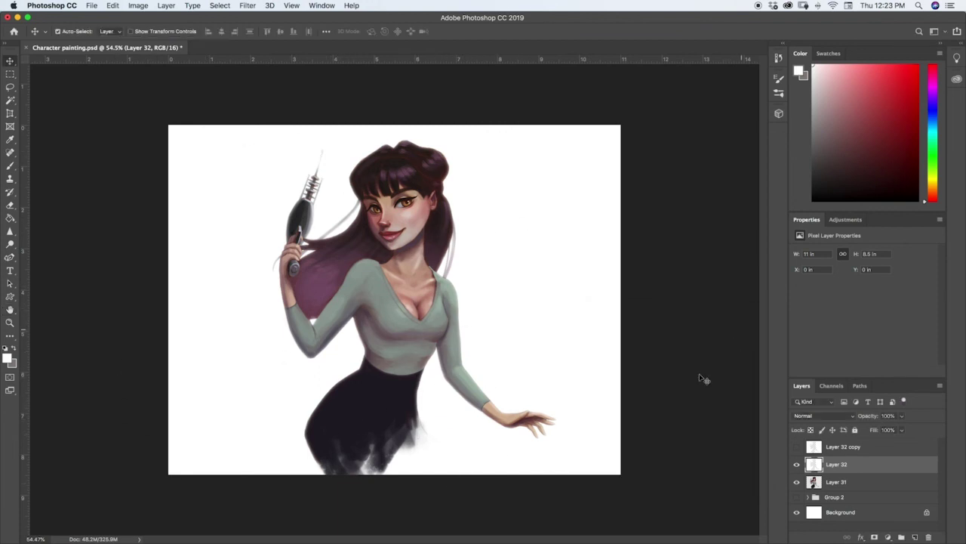
Show Layer 32 copy again and apply a Gaussian Blur with a 30.3-pixel radius to it.
left_click(844, 447)
left_click(796, 446)
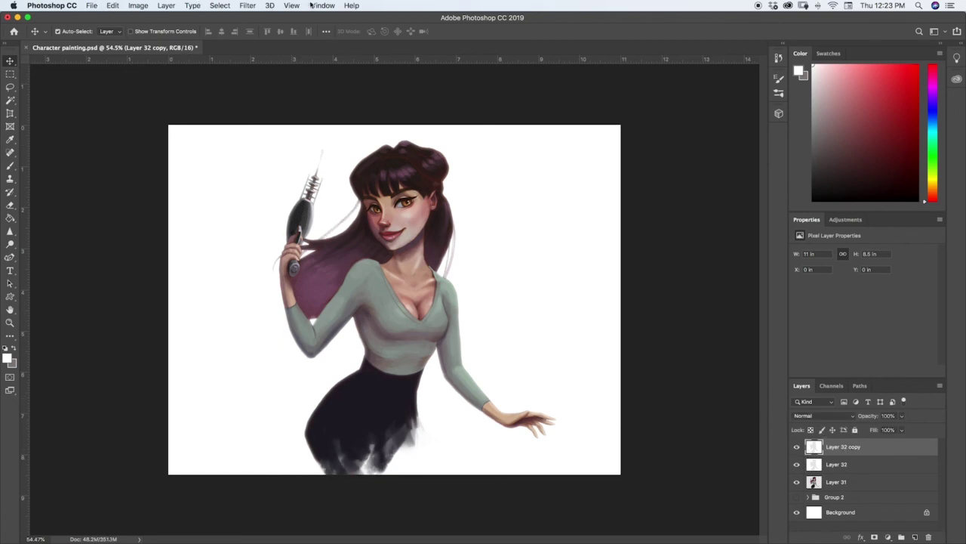
left_click(255, 6)
mouse_move(327, 4)
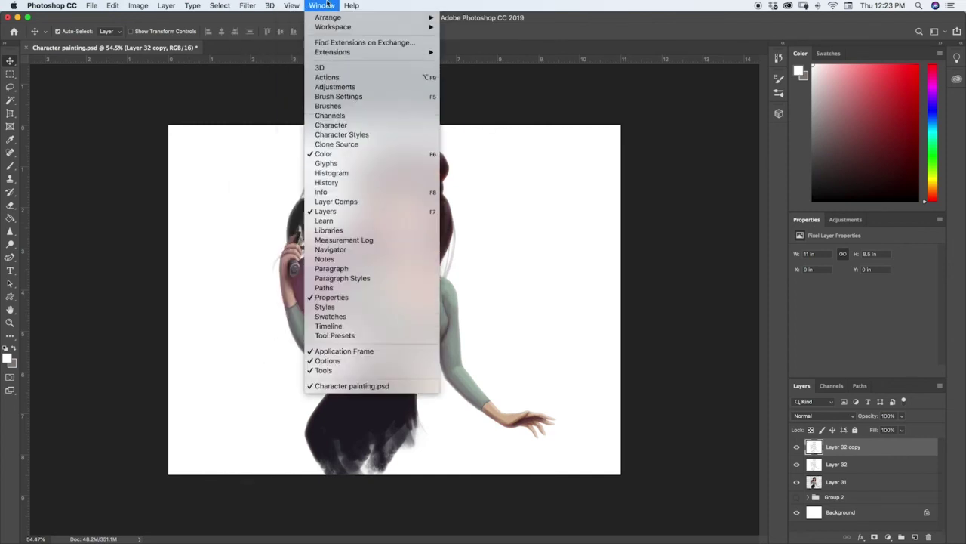
mouse_move(247, 5)
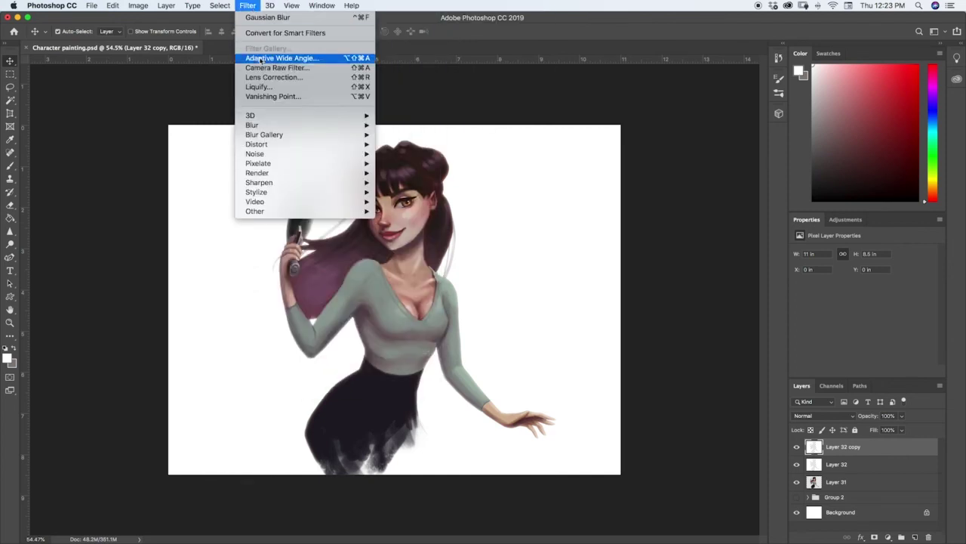
mouse_move(315, 129)
left_click(409, 163)
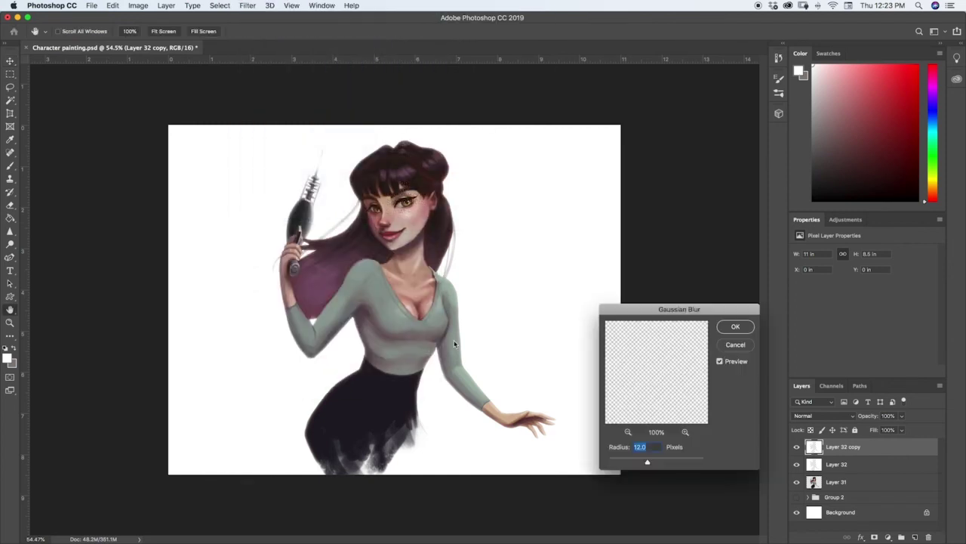
left_click_drag(647, 461, 655, 464)
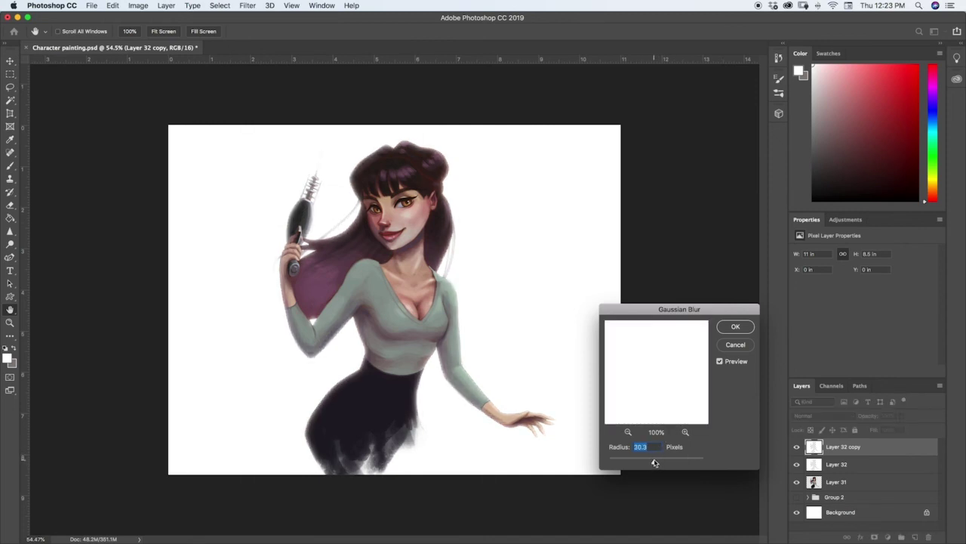
left_click(737, 327)
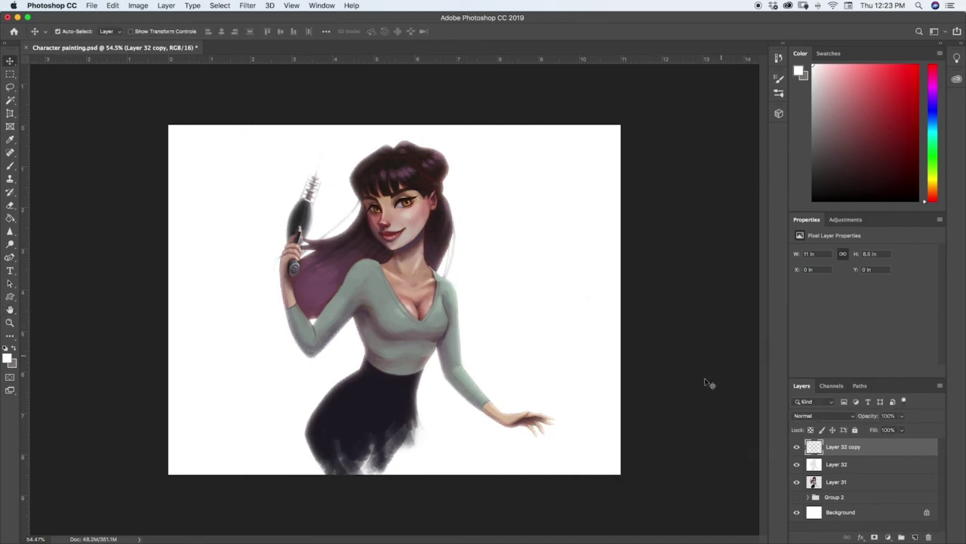
Lower the opacity of Layer 32 copy to 34% and that of Layer 32 to 64%.
left_click(902, 416)
left_click_drag(901, 429, 873, 432)
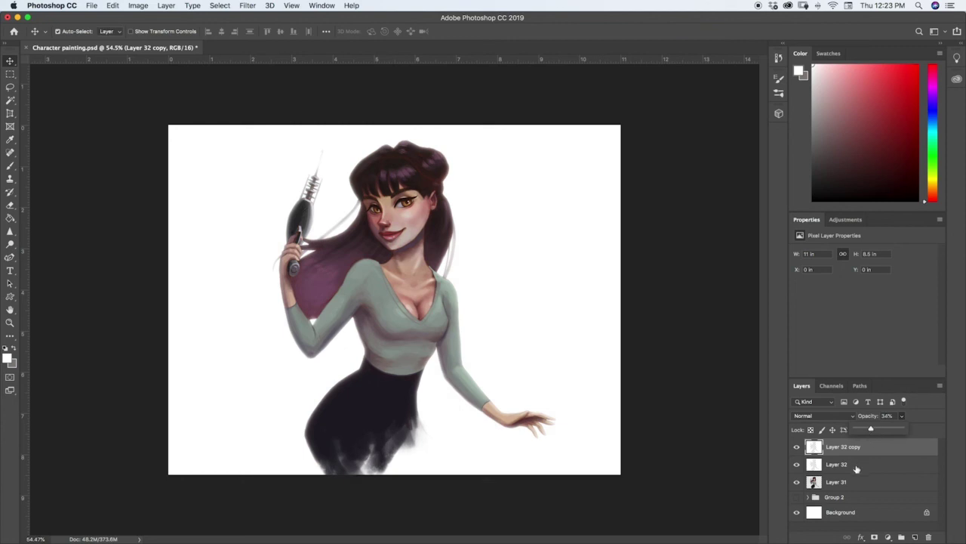
left_click(857, 465)
left_click(901, 415)
mouse_move(900, 430)
left_mouse_down()
mouse_move(872, 433)
mouse_move(887, 432)
left_mouse_up()
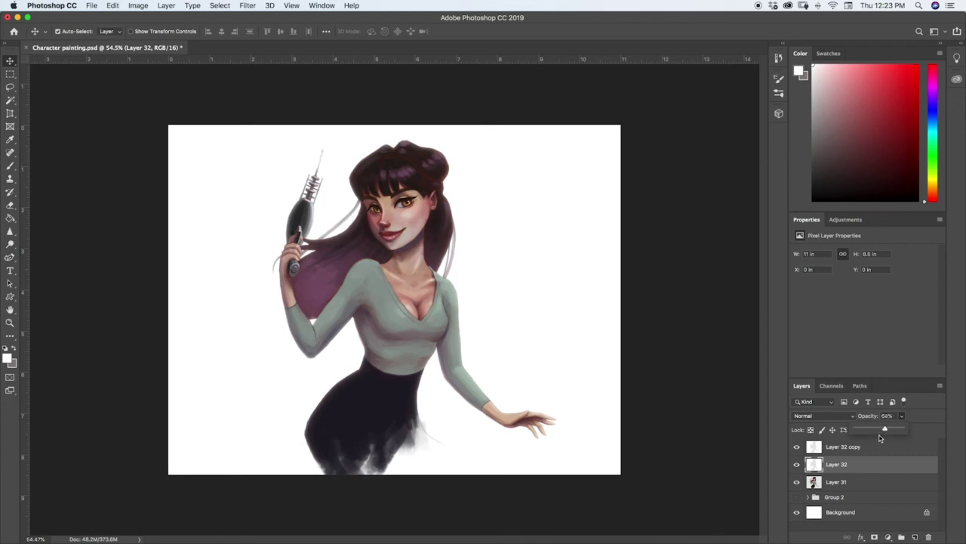
Set the opacity of Layer 32 copy to 46%.
left_click(851, 449)
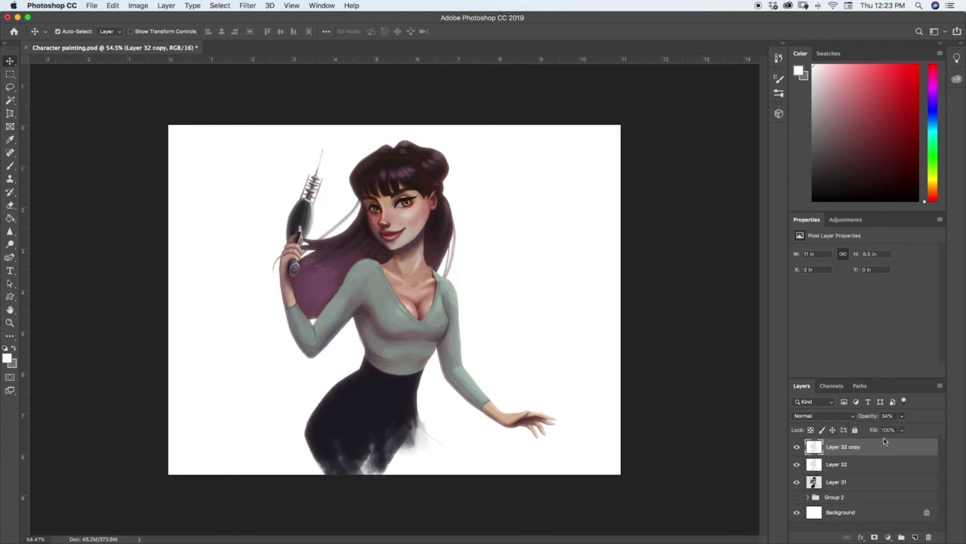
left_click(902, 430)
left_click_drag(910, 434, 908, 435)
key("z")
left_click_drag(534, 316, 515, 339)
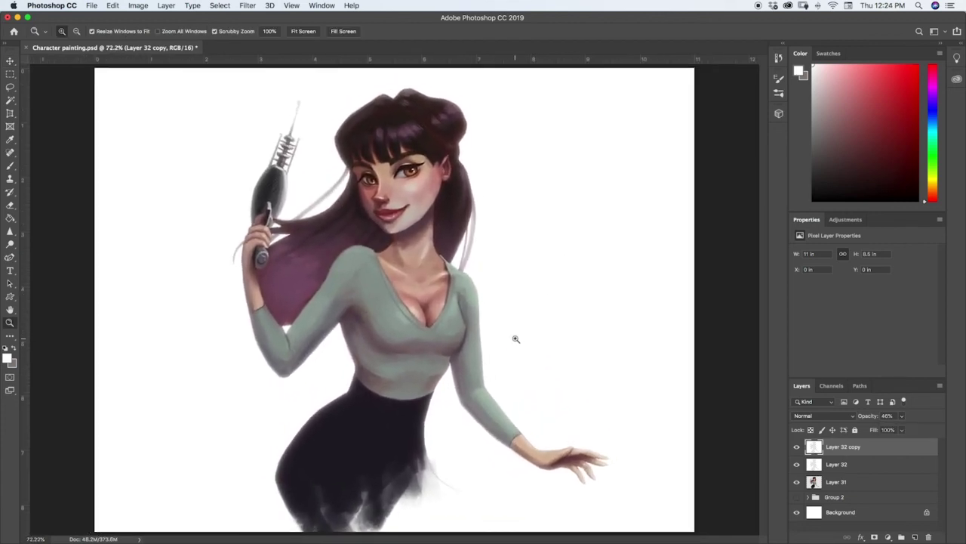